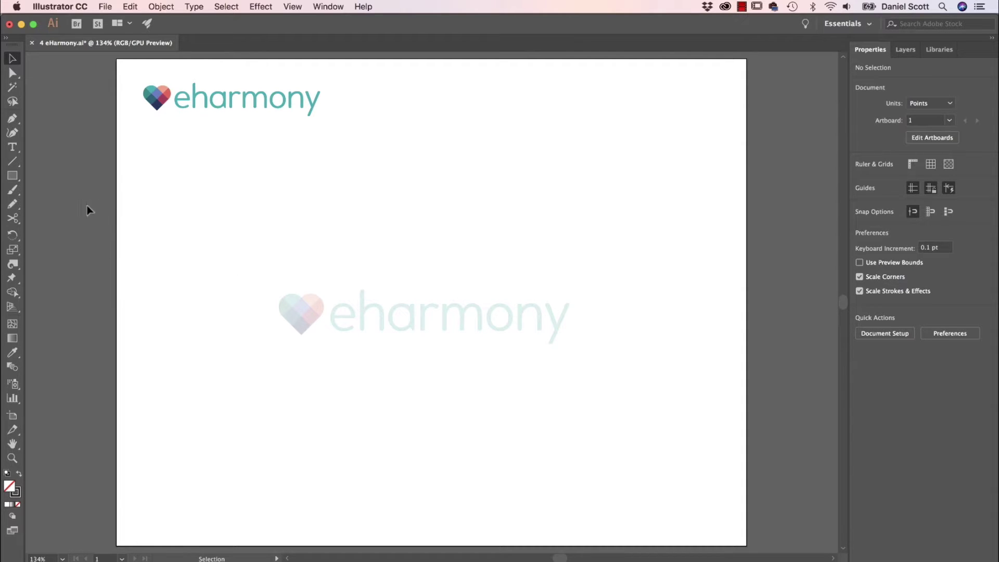
# Draw a freeform practice path with curves and corner points beside the faded heart using the Curvature tool, and delete it
pyautogui.click(13, 133)
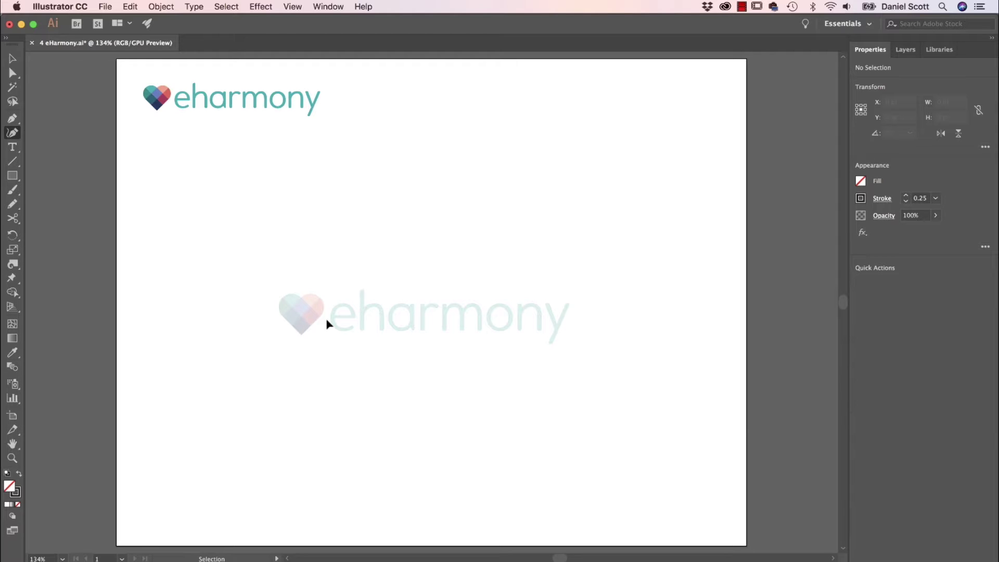
pyautogui.scroll(1, 328, 321)
pyautogui.scroll(10, 328, 321)
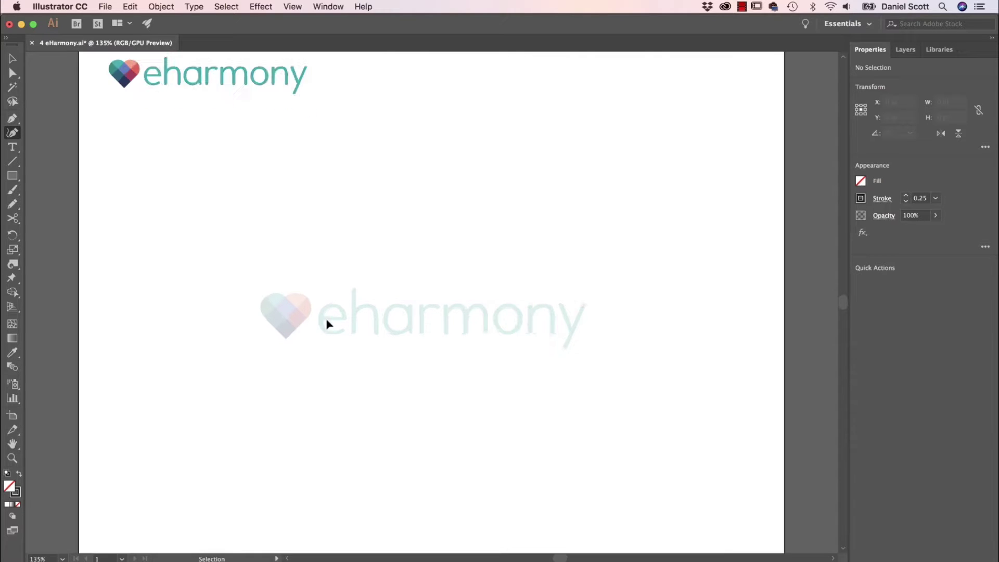
pyautogui.scroll(-10, 332, 325)
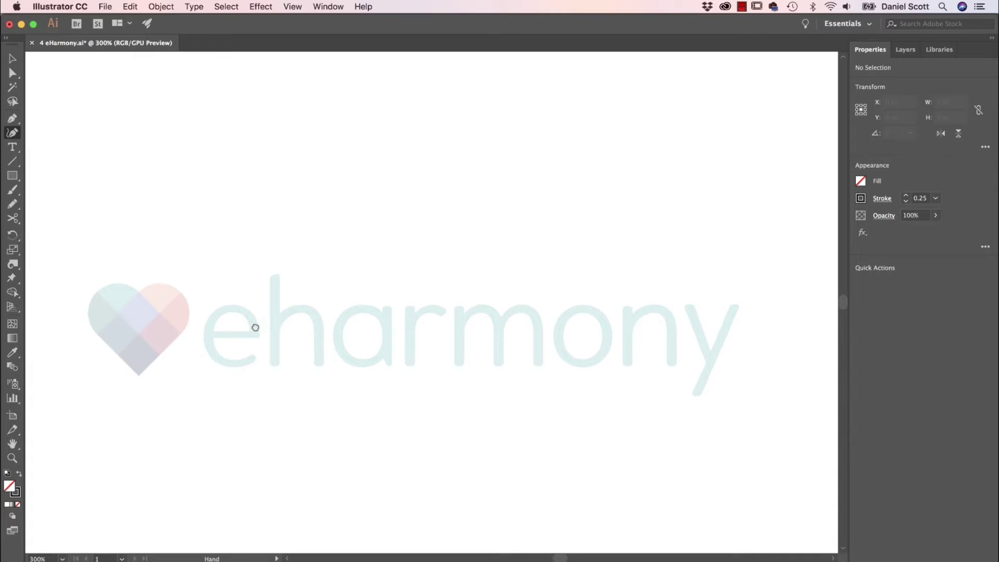
pyautogui.scroll(5, 480, 344)
pyautogui.scroll(5, 499, 345)
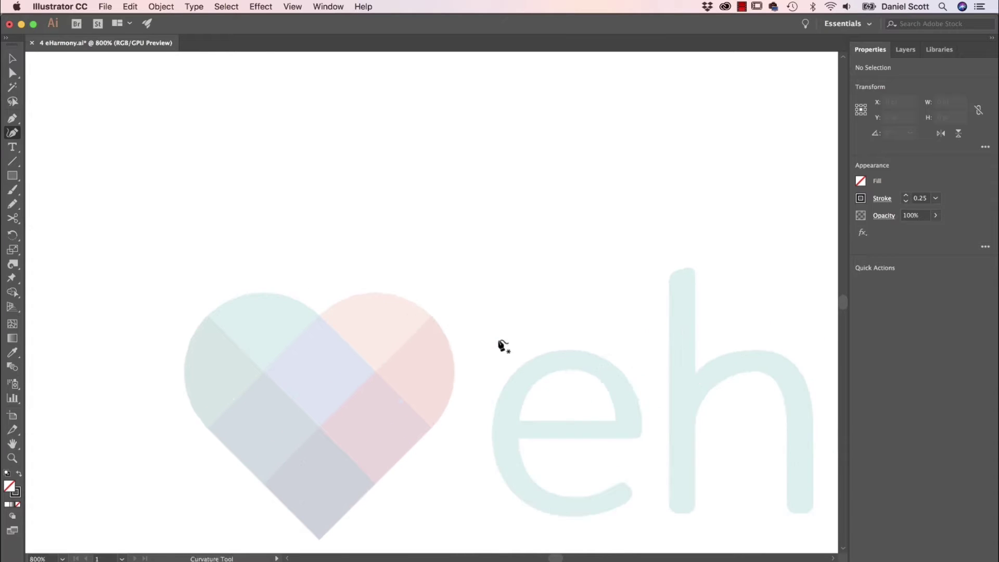
pyautogui.moveTo(497, 338); pyautogui.dragTo(569, 290)
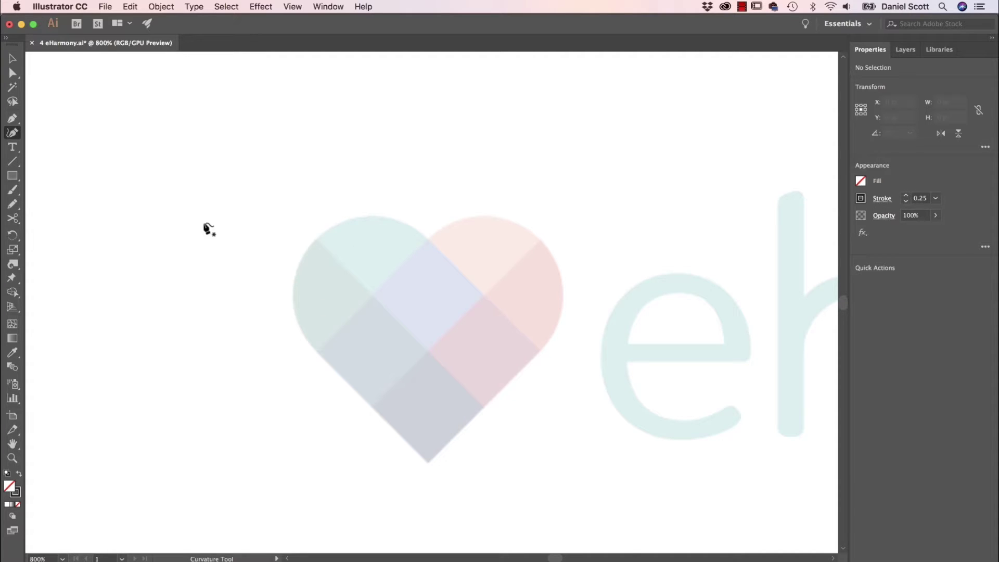
pyautogui.click(124, 181)
pyautogui.click(341, 129)
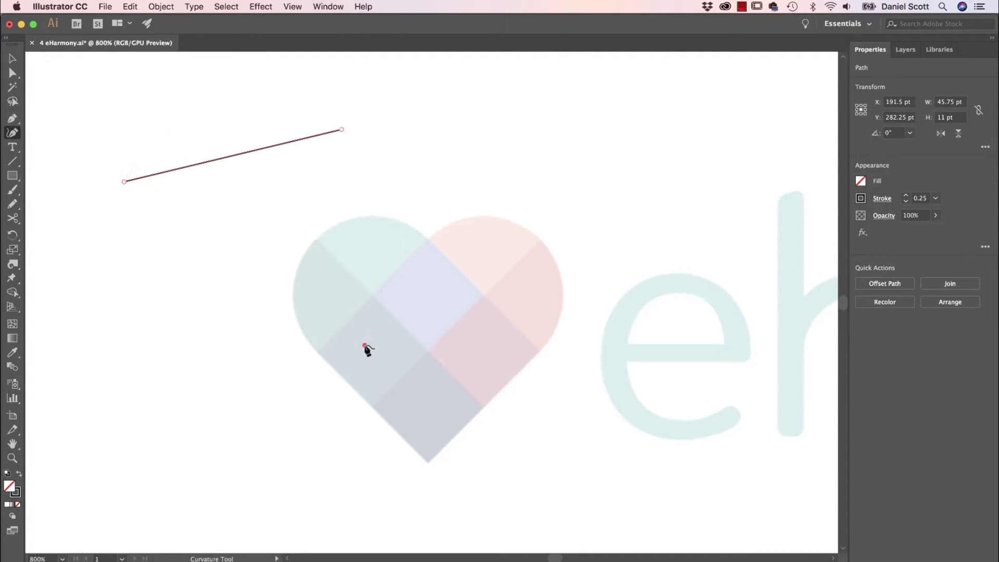
pyautogui.click(364, 345)
pyautogui.click(111, 296)
pyautogui.click(290, 205)
pyautogui.click(306, 290)
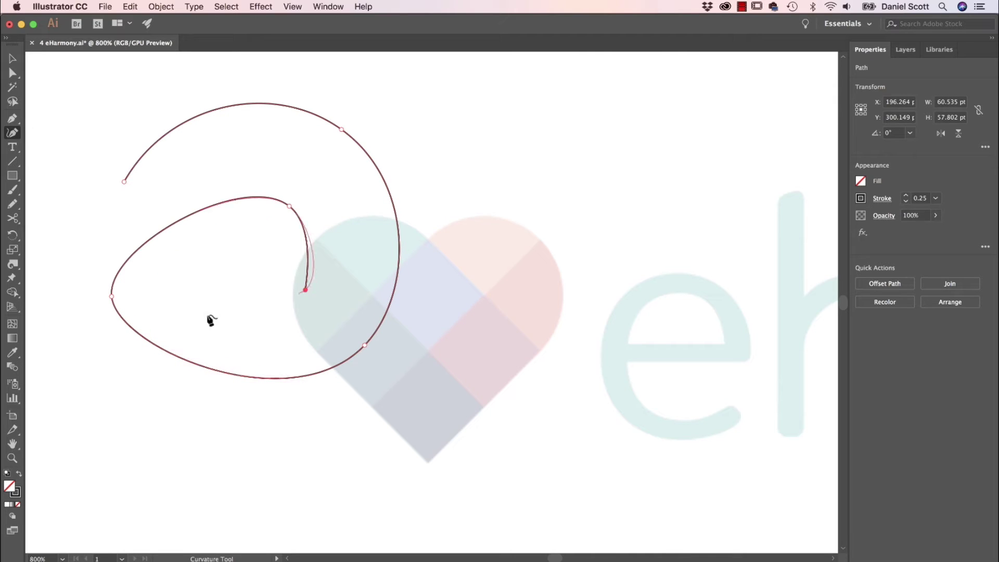
pyautogui.click(244, 257)
pyautogui.doubleClick(179, 292)
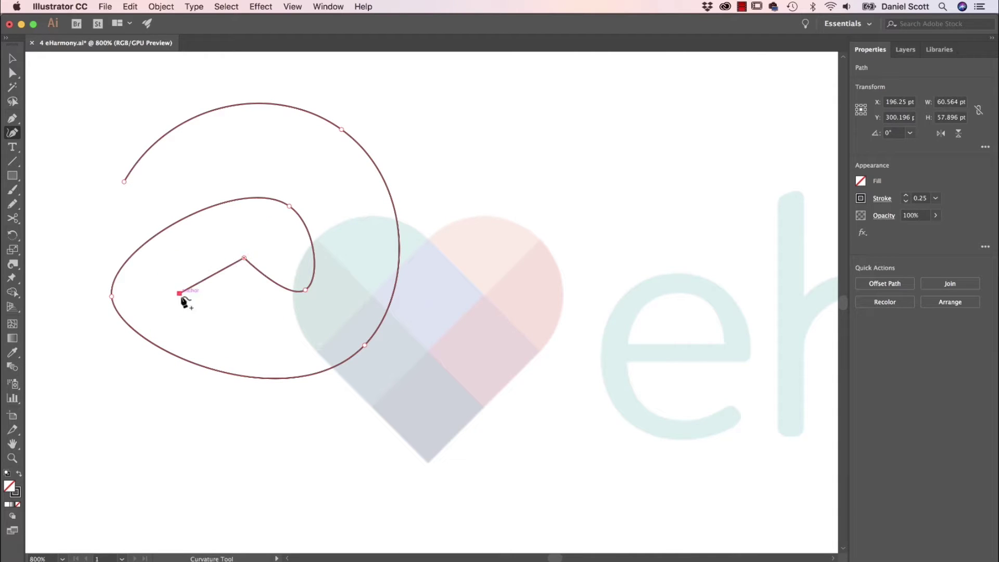
pyautogui.press('v')
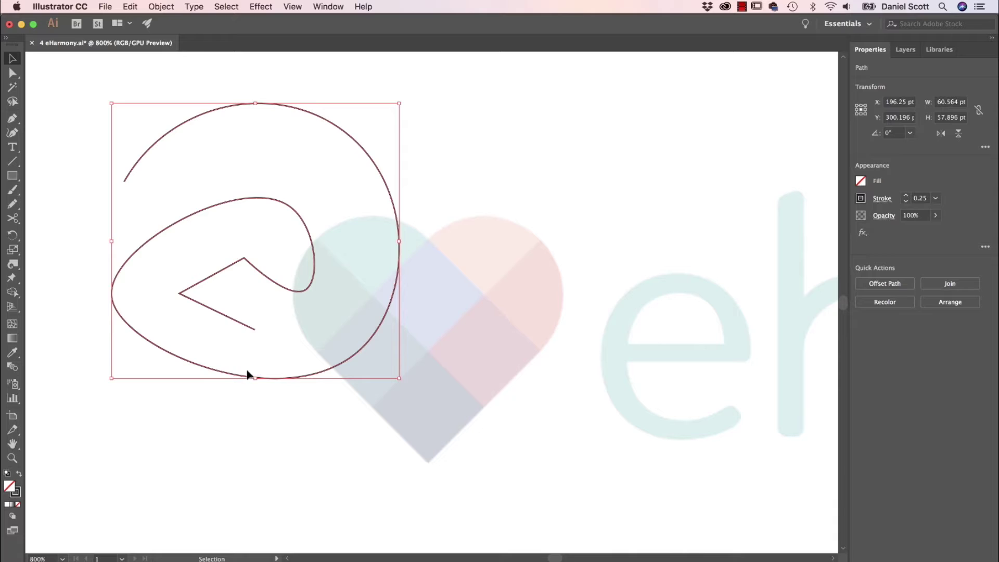
pyautogui.press('Delete')
# Trace the faded heart's right lobe with the Curvature tool, from the top notch around to a corner where the straight edge starts
pyautogui.click(12, 133)
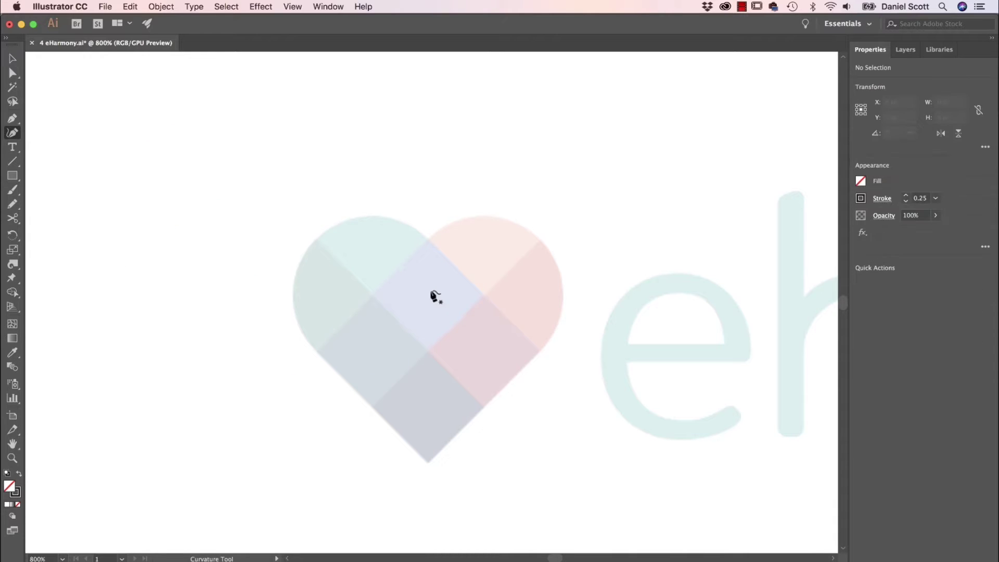
pyautogui.click(426, 239)
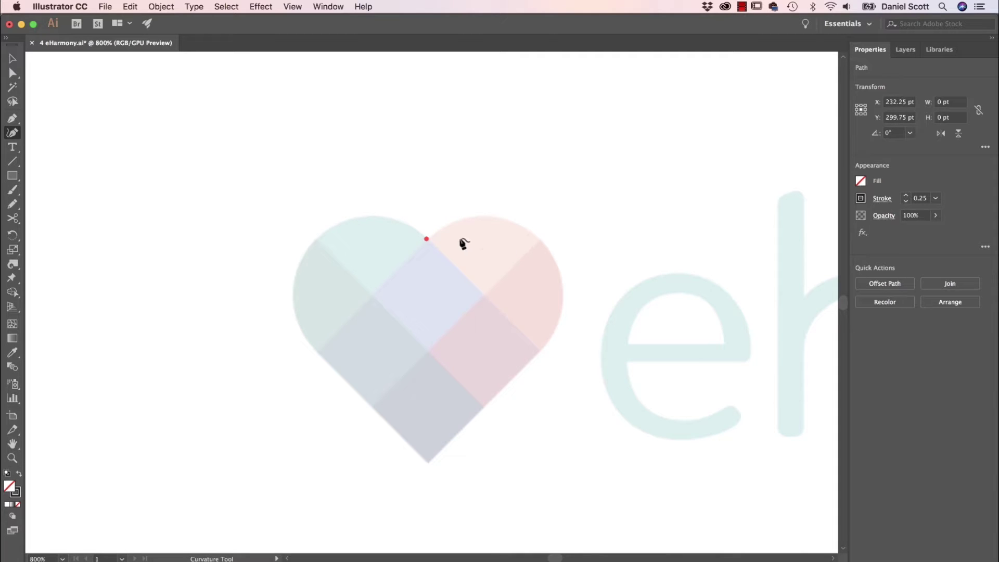
pyautogui.click(541, 241)
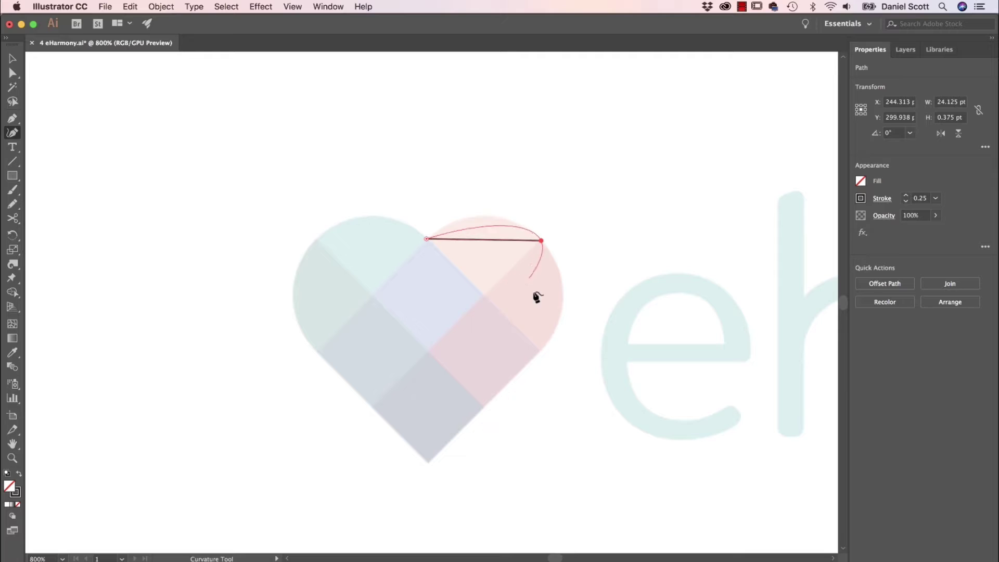
pyautogui.click(538, 352)
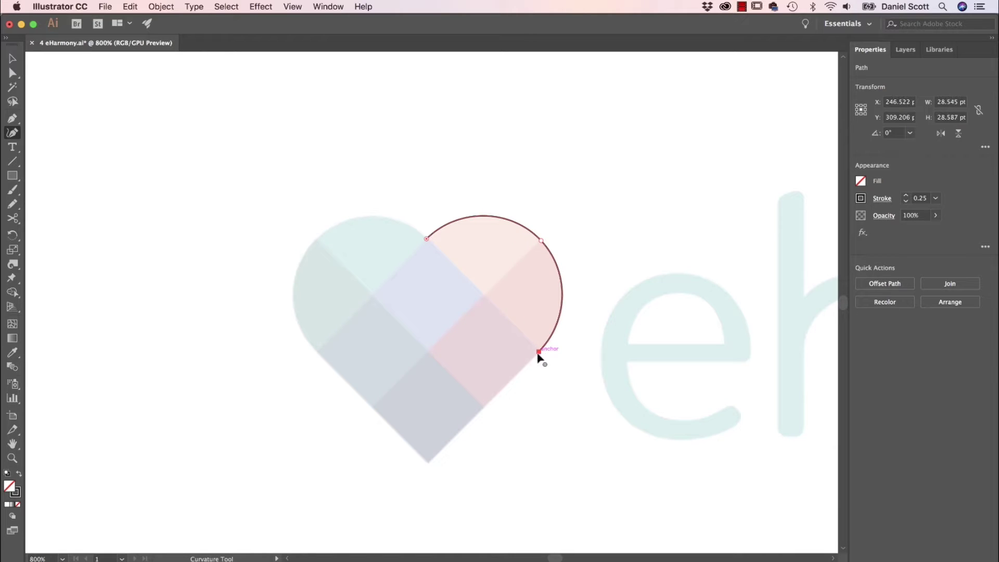
# Continue the heart outline with straight edges through the bottom tip, curve it around the left lobe, and close it at the notch
pyautogui.click(427, 463)
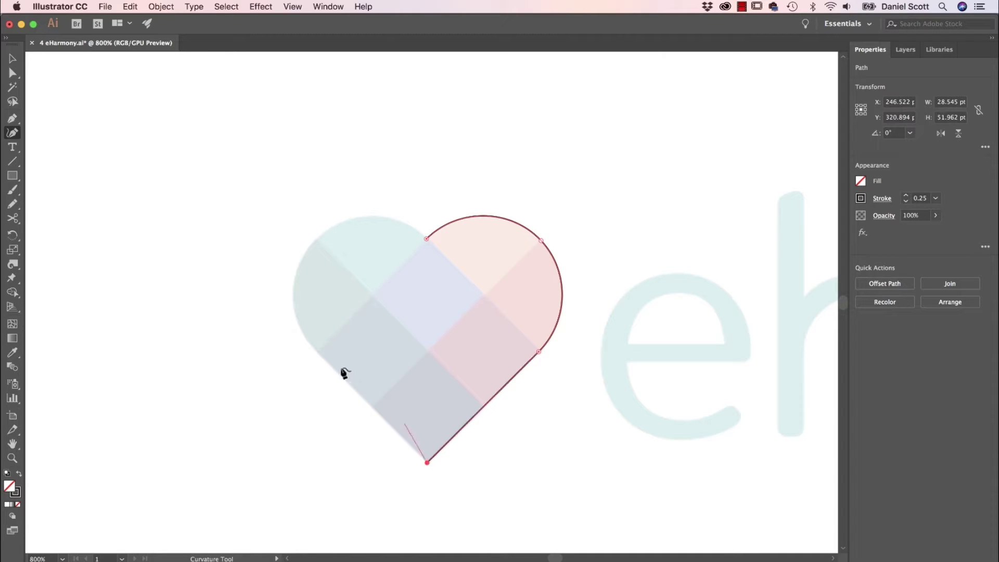
pyautogui.click(314, 351)
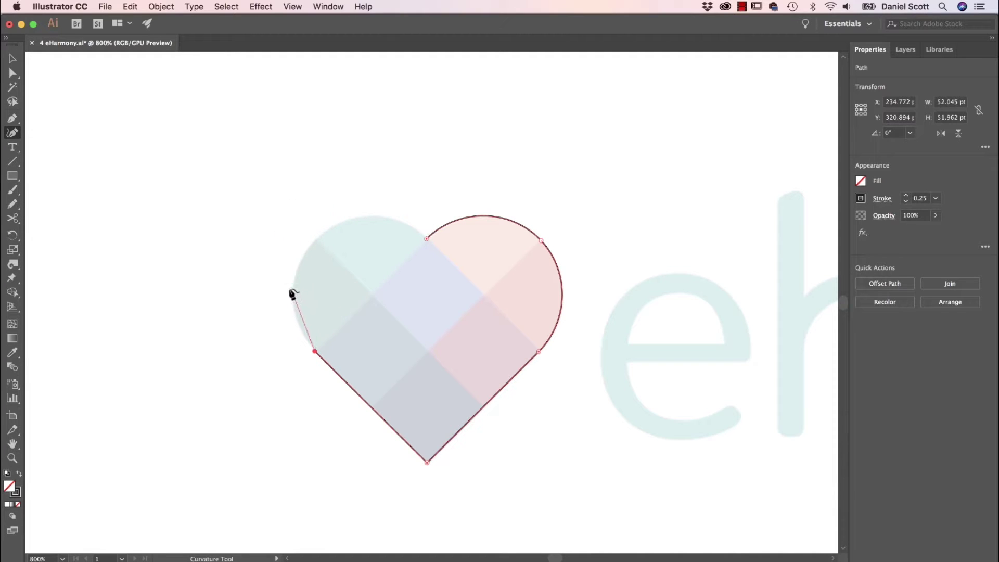
pyautogui.click(315, 238)
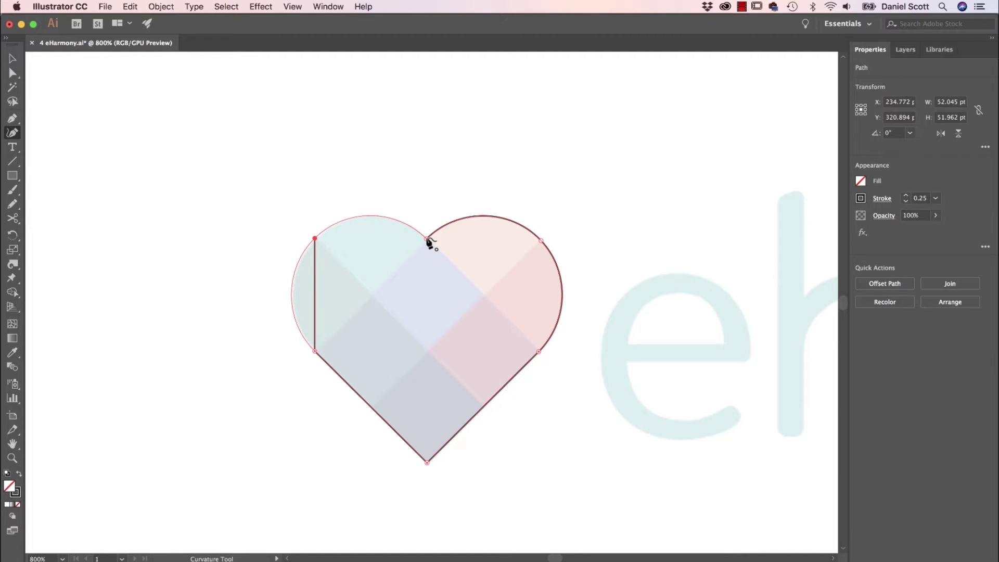
pyautogui.click(427, 240)
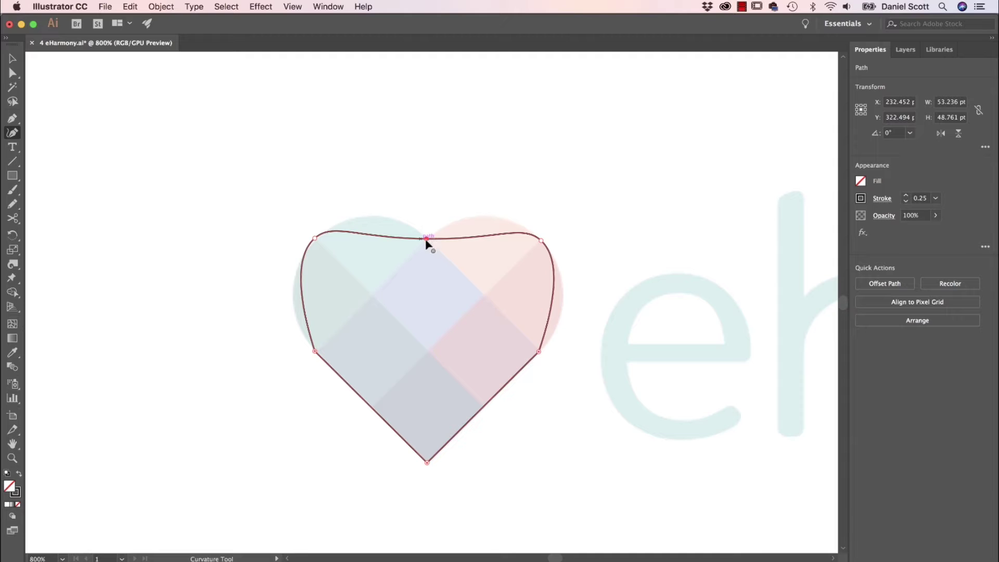
# Convert the heart outline's top notch anchor into a corner point and deselect the path
pyautogui.doubleClick(427, 239)
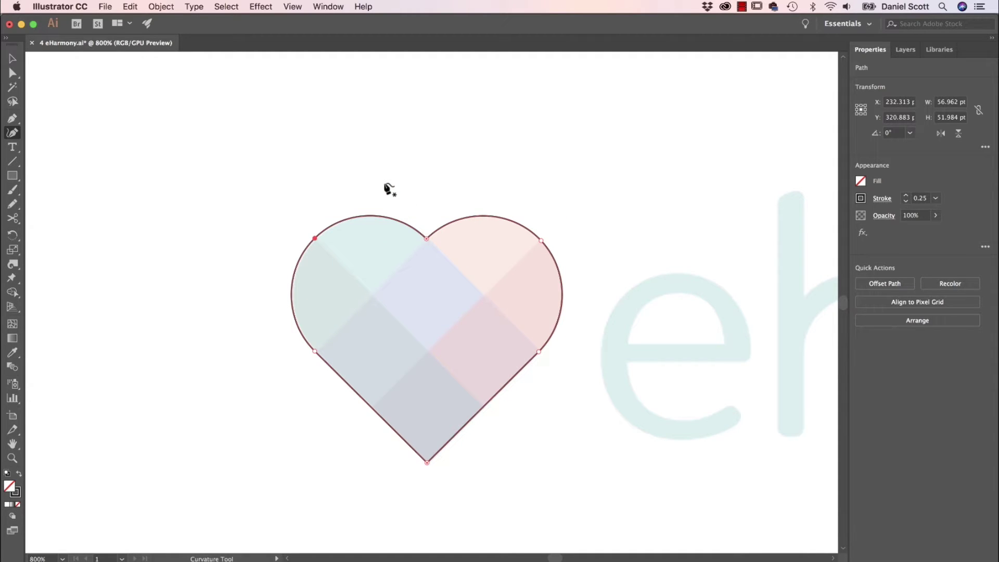
pyautogui.press('v')
pyautogui.click(392, 185)
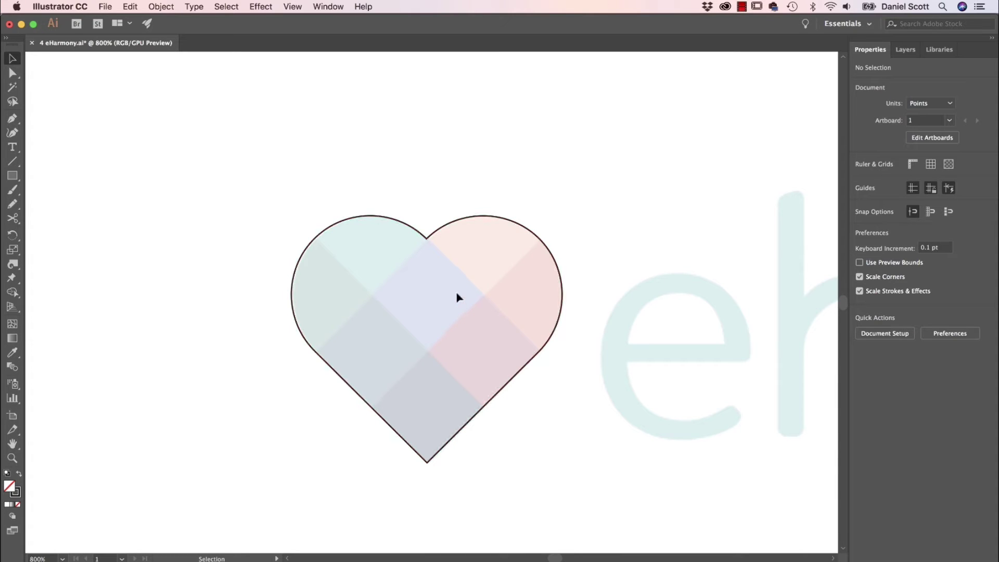
# Draw a 45-degree line segment about 79 pt wide and 79 pt high diagonally across the heart, rising to the right
pyautogui.hscroll(1, 535, 235)
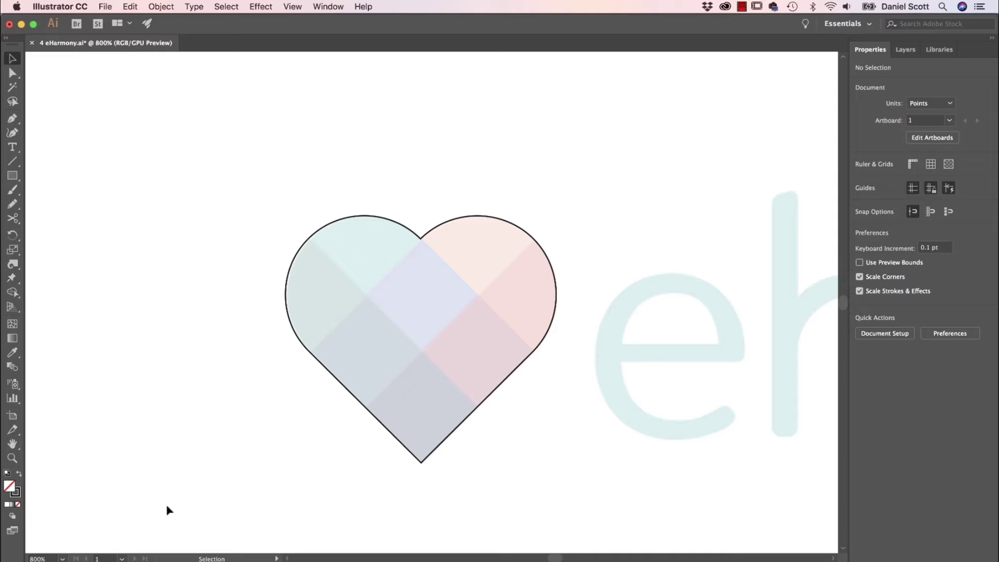
pyautogui.click(12, 161)
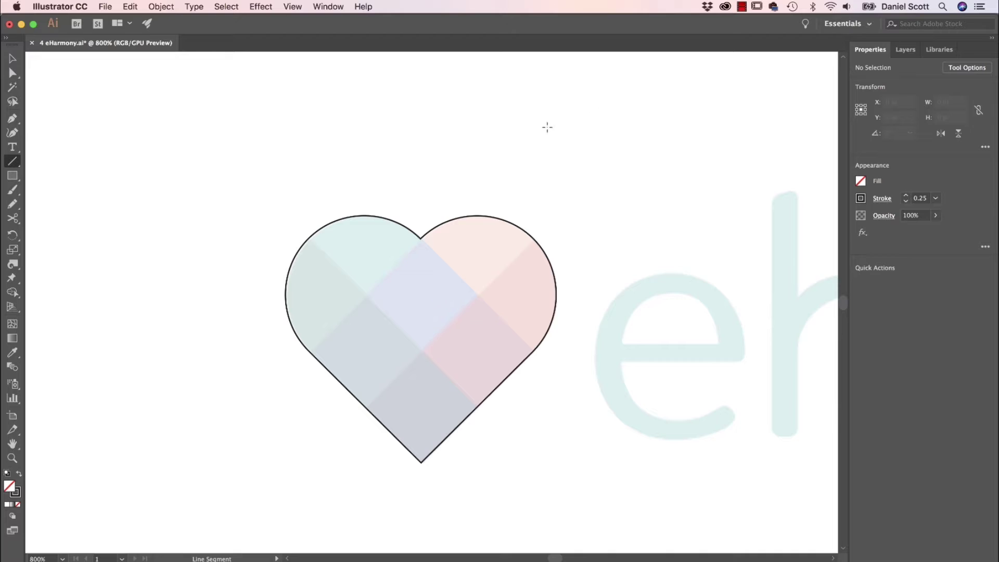
pyautogui.moveTo(653, 102); pyautogui.dragTo(311, 499)
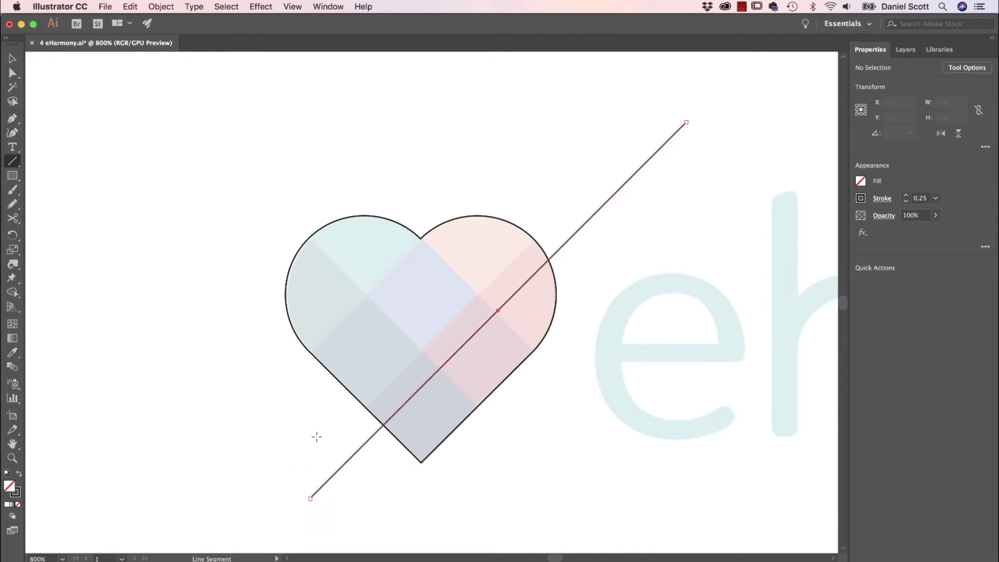
# Align the diagonal line with the heart's lower rising seam and place a copy along the upper seam through the notch
pyautogui.click(18, 61)
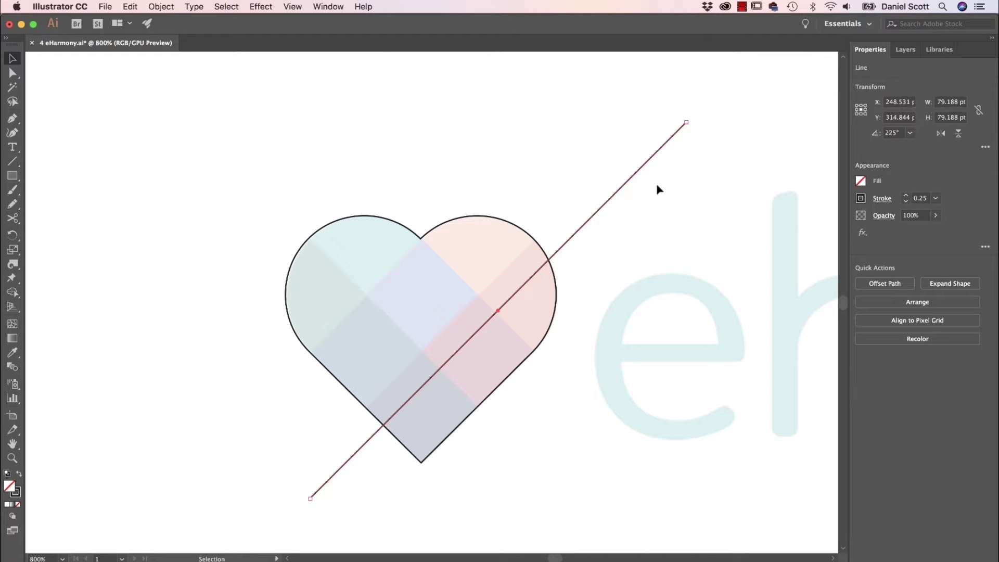
pyautogui.moveTo(629, 177); pyautogui.dragTo(498, 183)
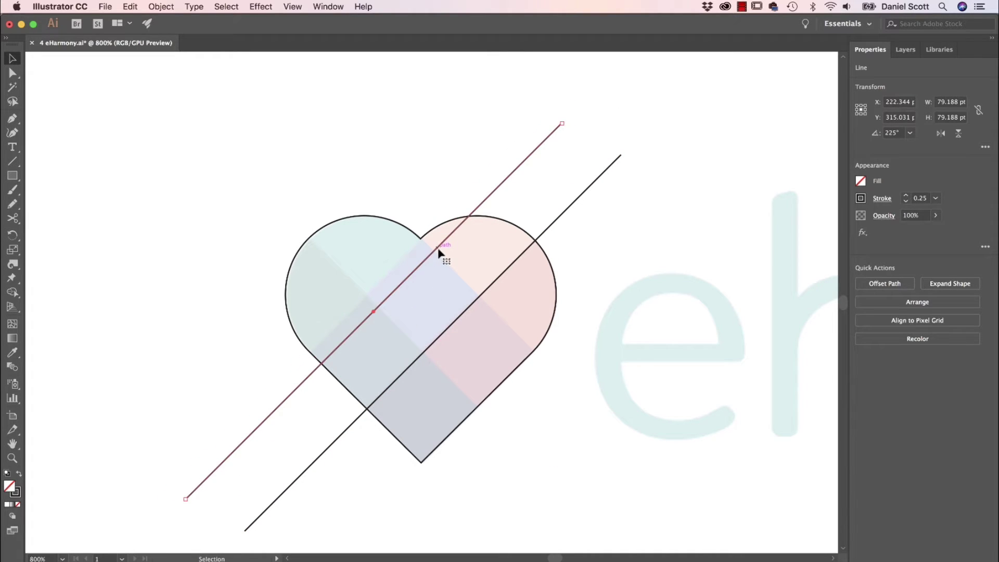
pyautogui.moveTo(434, 253); pyautogui.dragTo(423, 240)
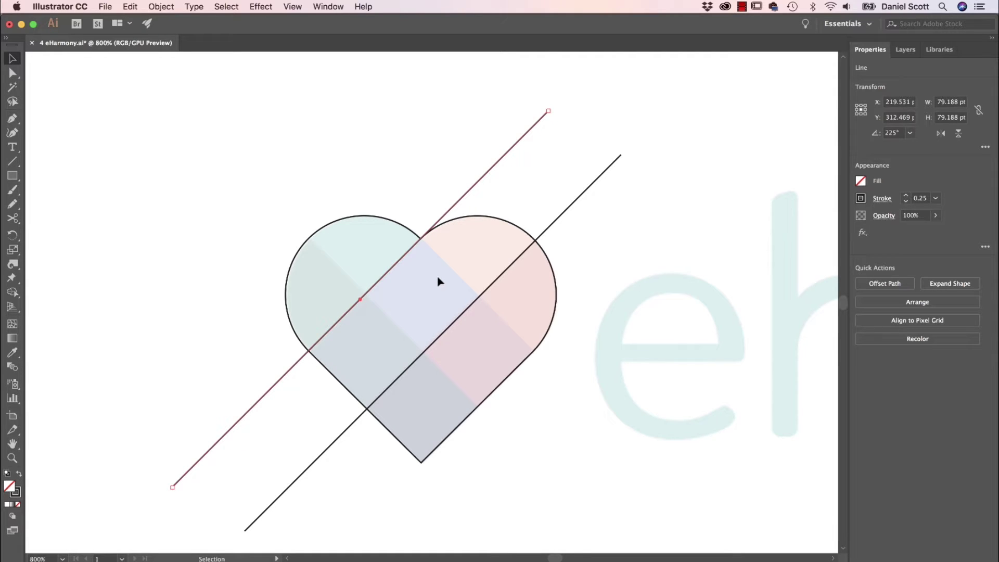
pyautogui.click(292, 6)
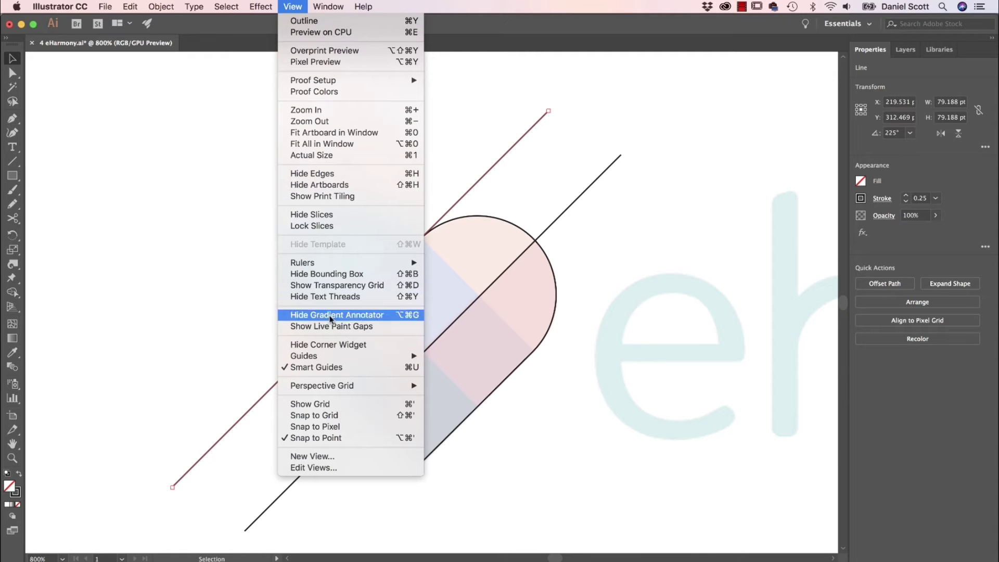
pyautogui.click(179, 308)
# Select the two diagonal lines and paste a copy of the pair
pyautogui.moveTo(473, 102); pyautogui.dragTo(646, 186)
pyautogui.press('a')
pyautogui.press('super+c')
pyautogui.press('super+v')
pyautogui.press('v')
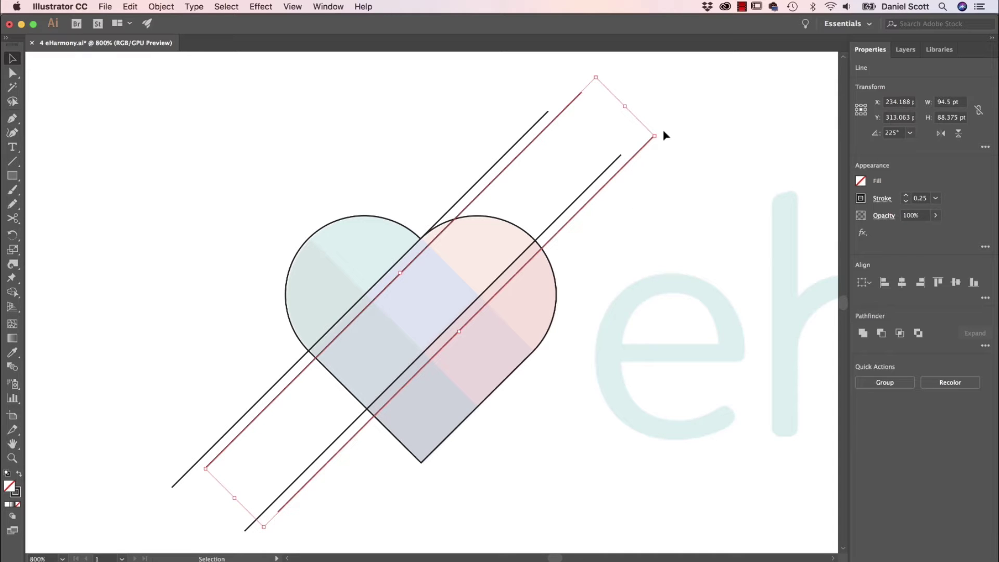
# Rotate the pasted pair of lines 90° and move it onto the heart's opposite diagonal seams
pyautogui.moveTo(661, 134); pyautogui.dragTo(330, 154)
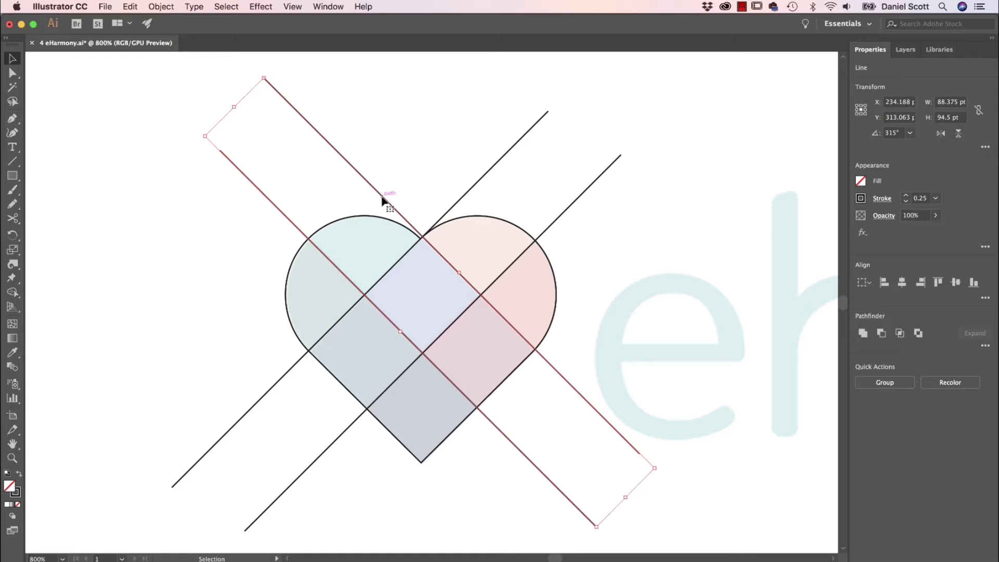
pyautogui.moveTo(382, 199); pyautogui.dragTo(410, 232)
pyautogui.click(187, 266)
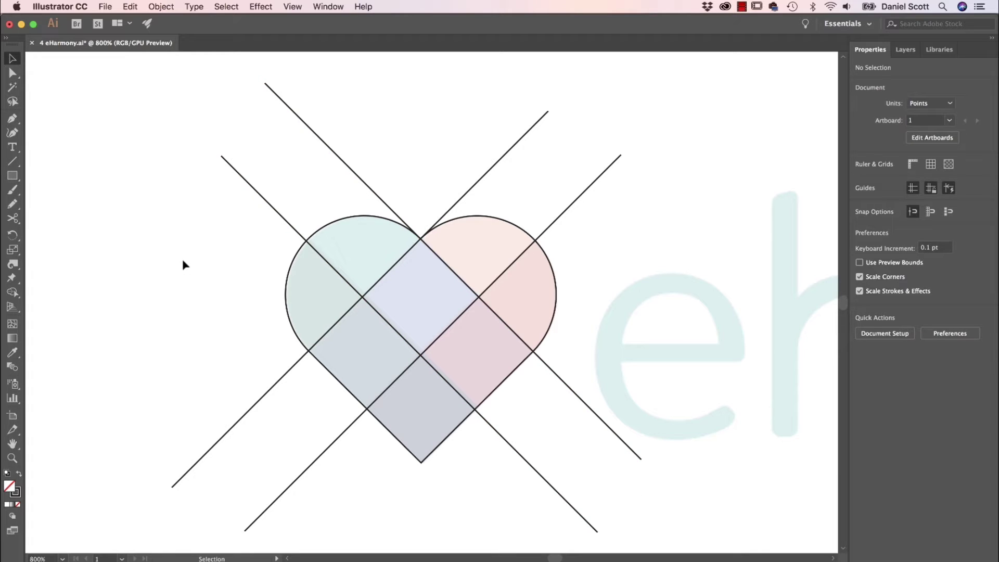
# Undo the rotated pair's placement and delete the pasted lines
pyautogui.press('super+z')
pyautogui.press('super+z')
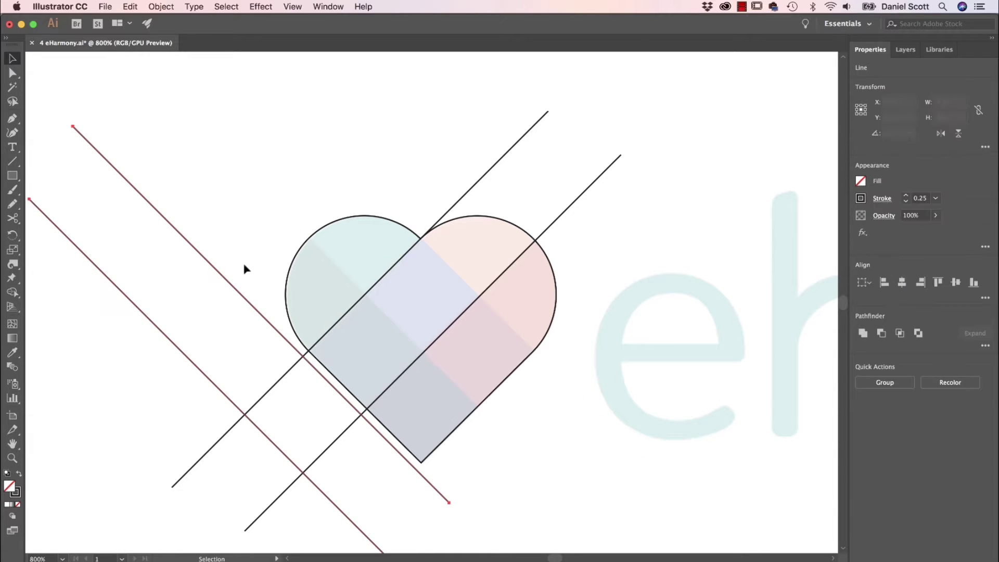
pyautogui.press('super+shift+z')
pyautogui.press('Delete')
# Make a reflected copy of the two diagonal lines across the vertical axis
pyautogui.moveTo(484, 104); pyautogui.dragTo(633, 179)
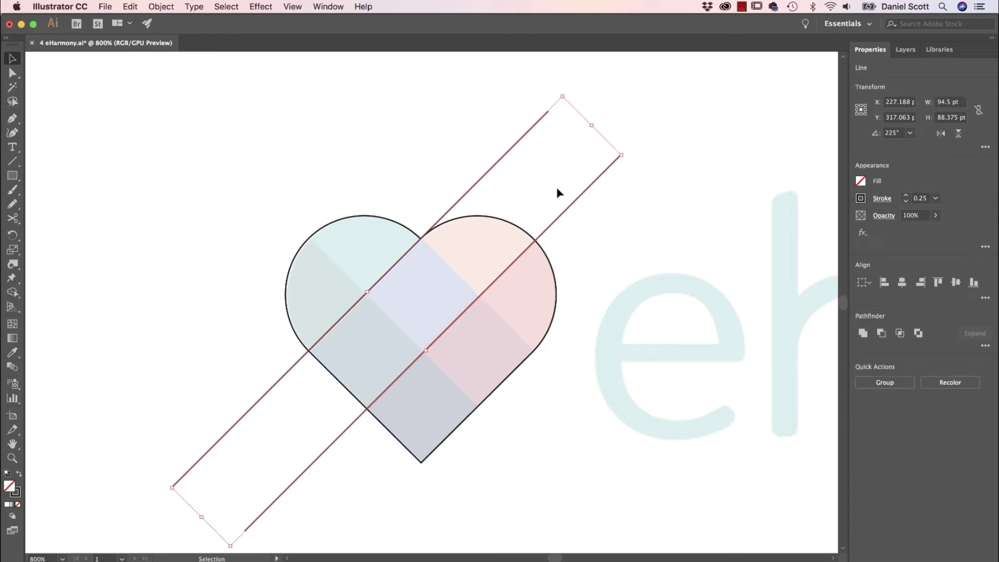
pyautogui.click(156, 6)
pyautogui.moveTo(173, 24)
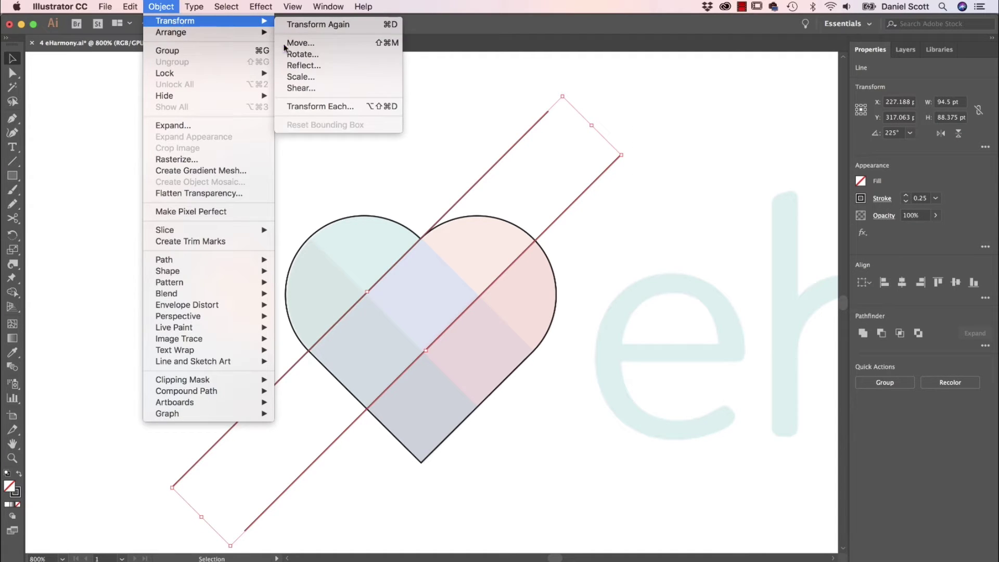
pyautogui.click(304, 65)
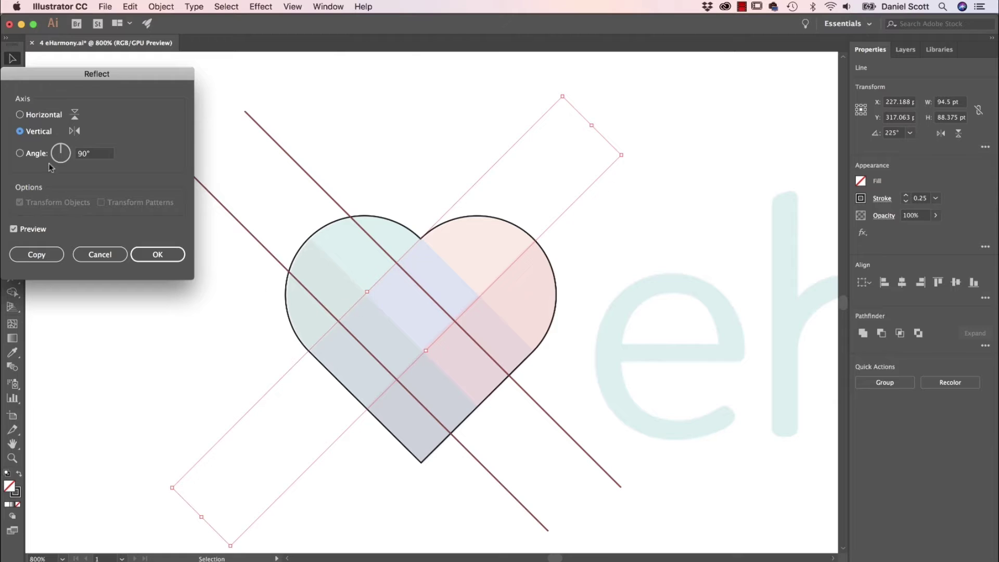
pyautogui.click(37, 256)
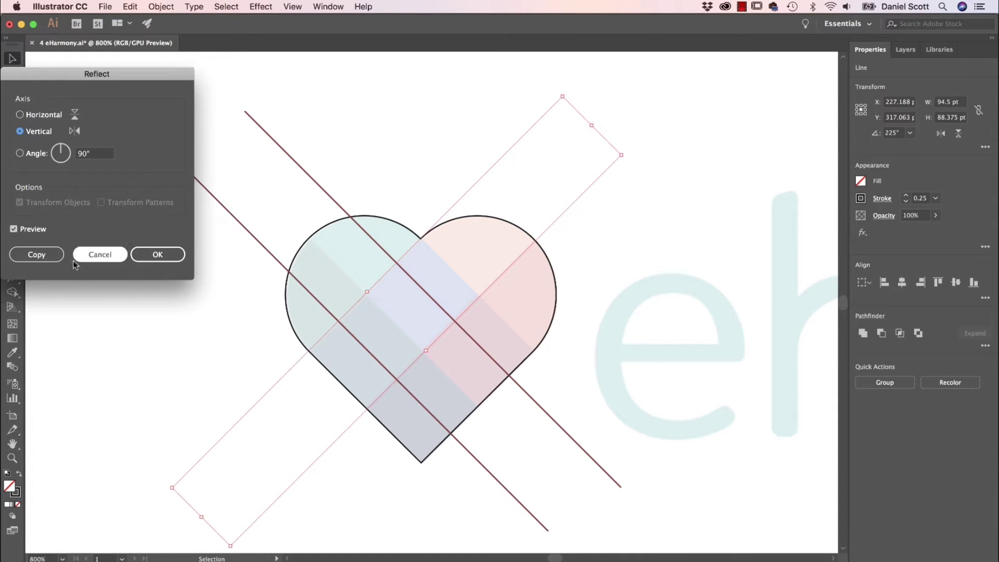
pyautogui.click(36, 254)
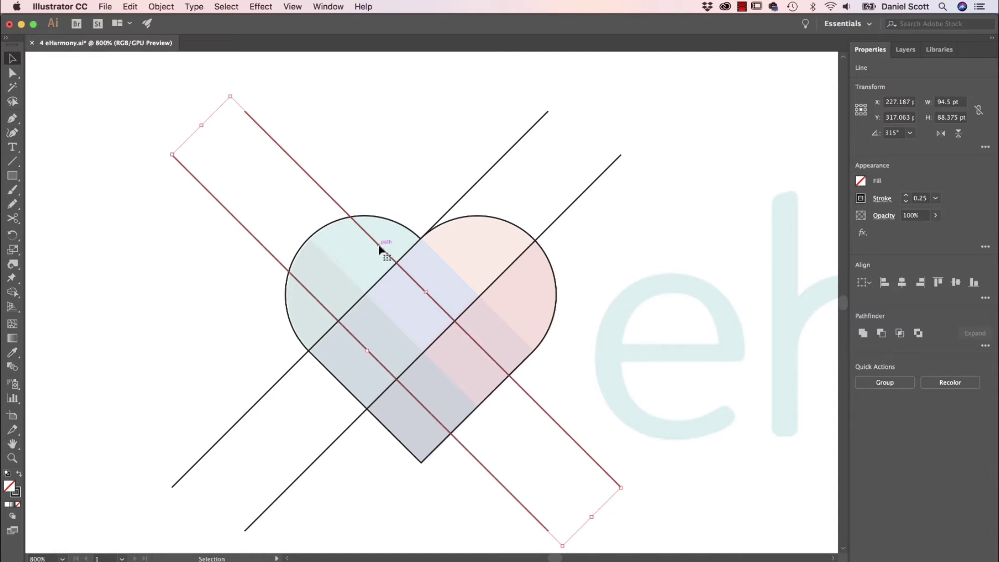
# Move the reflected pair of lines onto the heart's remaining diagonal seams and deselect it
pyautogui.moveTo(383, 250); pyautogui.dragTo(420, 242)
pyautogui.click(234, 276)
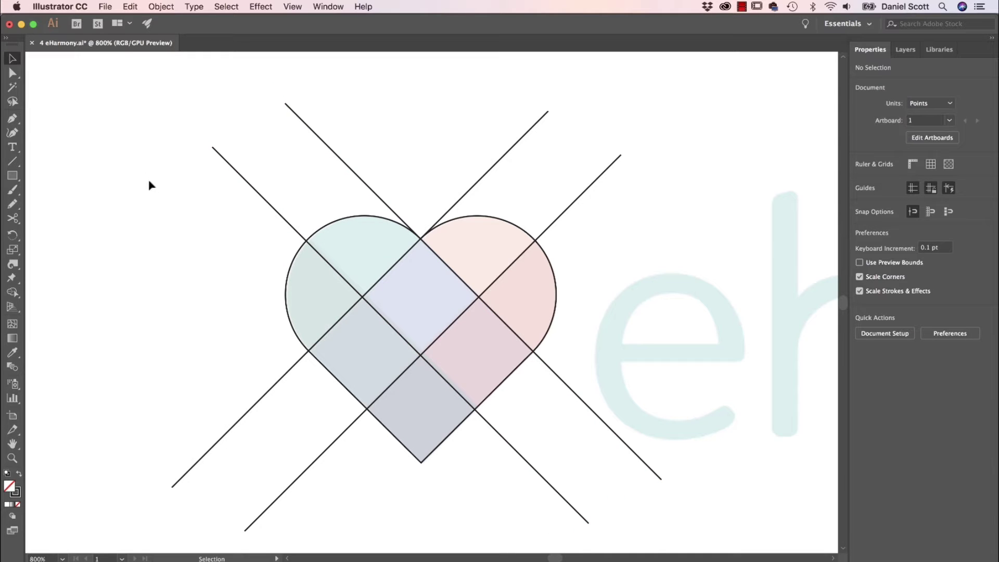
# Select the heart with all crossing lines and remove the line ends outside the heart using the Shape Builder tool
pyautogui.moveTo(142, 130); pyautogui.dragTo(668, 463)
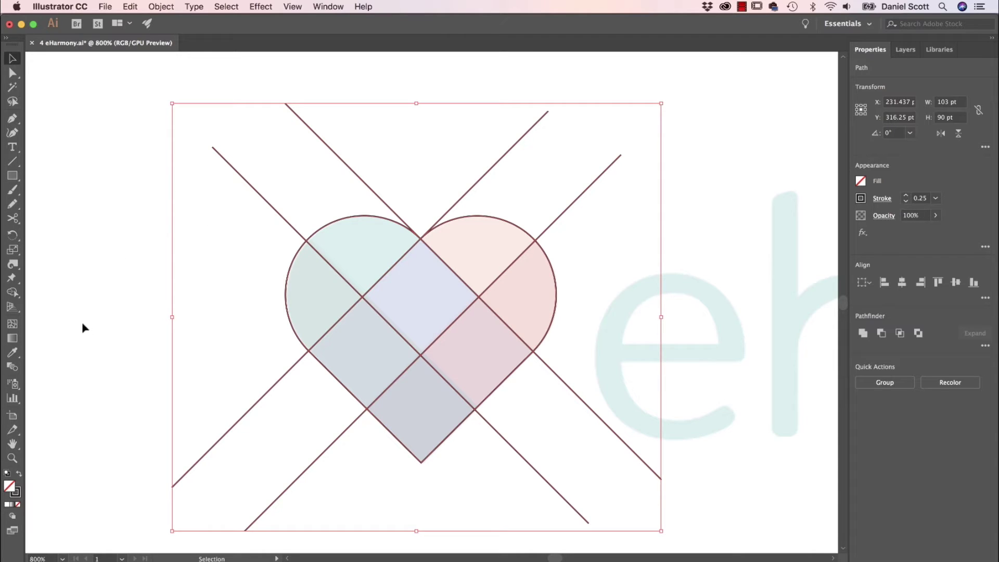
pyautogui.click(13, 293)
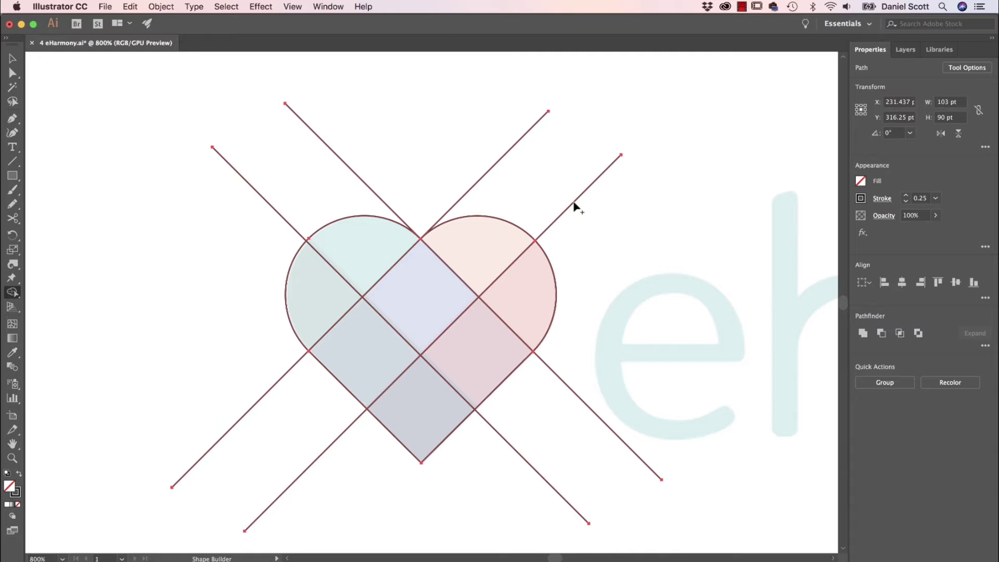
pyautogui.moveTo(486, 111); pyautogui.dragTo(602, 274)
pyautogui.moveTo(443, 116); pyautogui.dragTo(230, 232)
pyautogui.moveTo(241, 381); pyautogui.dragTo(291, 499)
pyautogui.moveTo(602, 396); pyautogui.dragTo(513, 489)
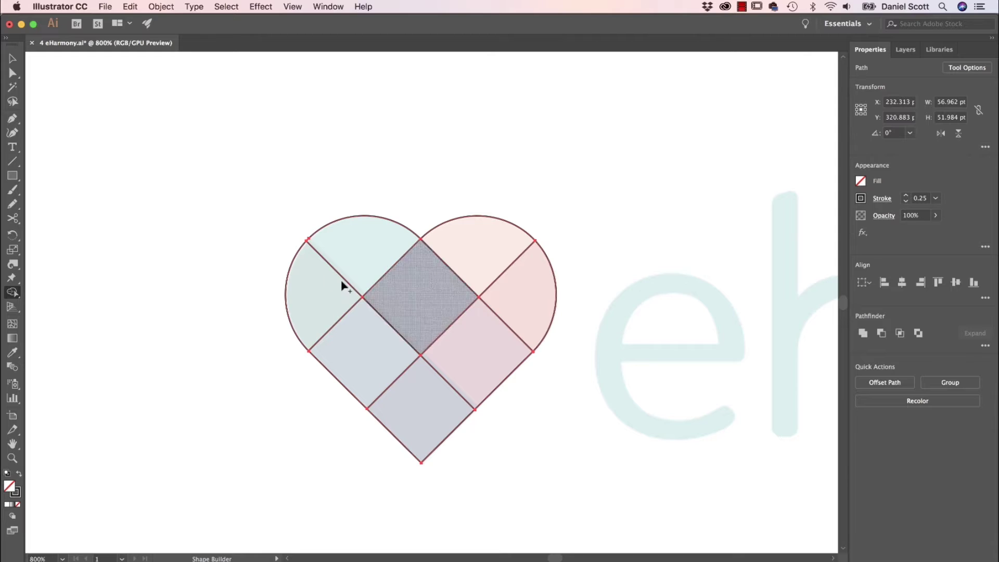
# Try to move the heart's outline away from its dividing lines, and undo the move
pyautogui.click(13, 59)
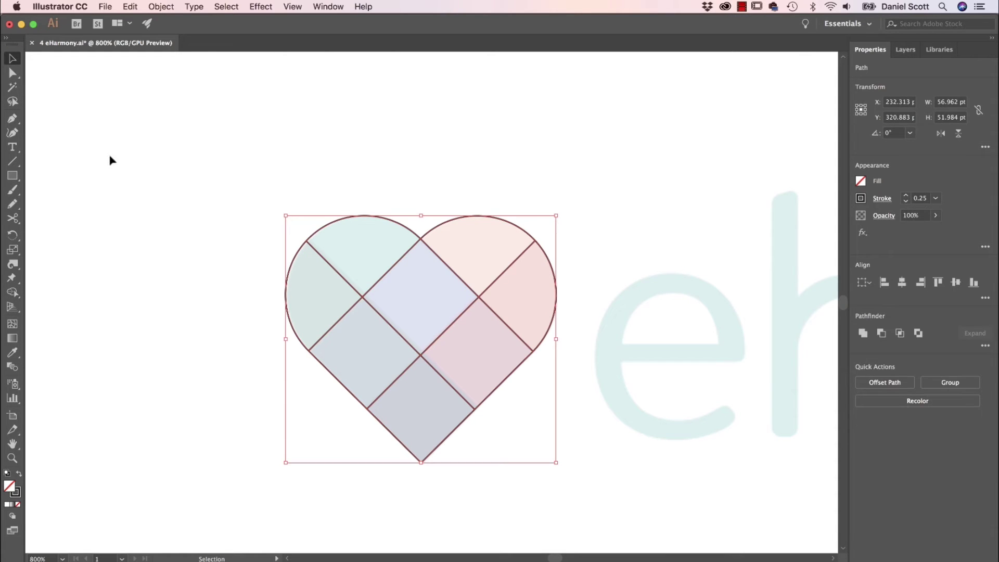
pyautogui.click(109, 158)
pyautogui.moveTo(379, 216); pyautogui.dragTo(270, 180)
pyautogui.press('super+z')
# Reselect the heart and fill its two upper lobes and two lower side diamonds with green using the Shape Builder tool
pyautogui.moveTo(176, 170); pyautogui.dragTo(616, 508)
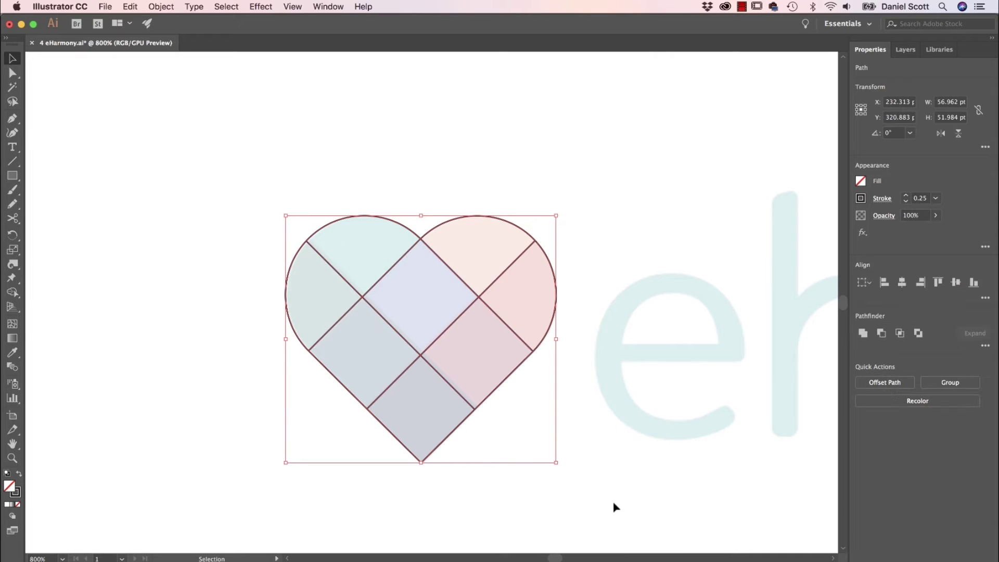
pyautogui.click(12, 293)
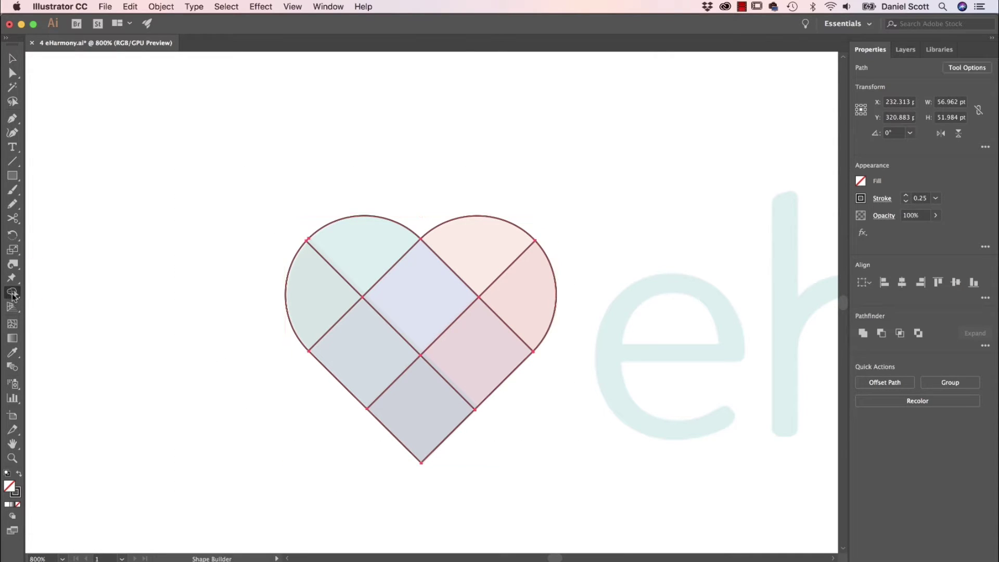
pyautogui.click(859, 181)
pyautogui.doubleClick(780, 224)
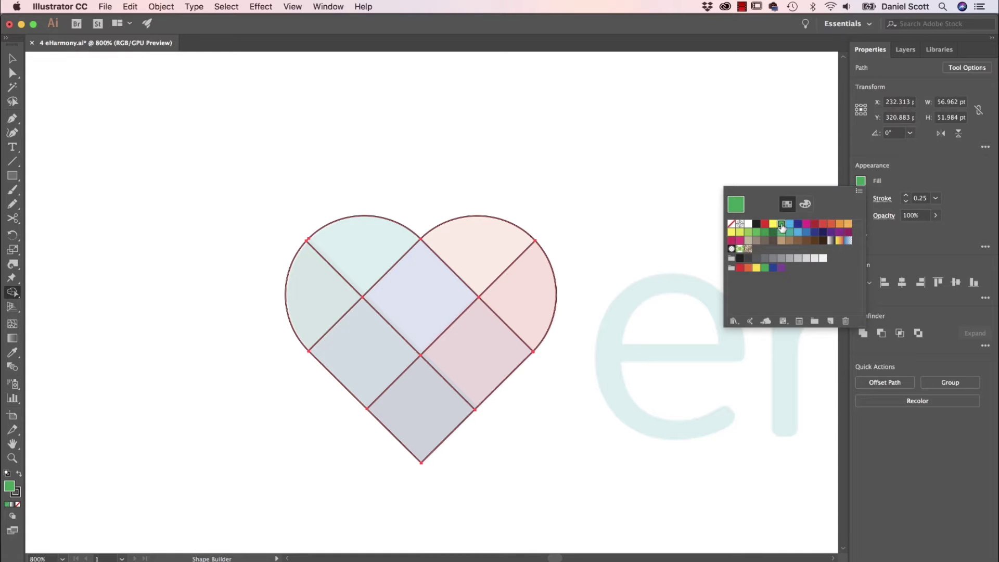
pyautogui.click(108, 278)
pyautogui.click(945, 175)
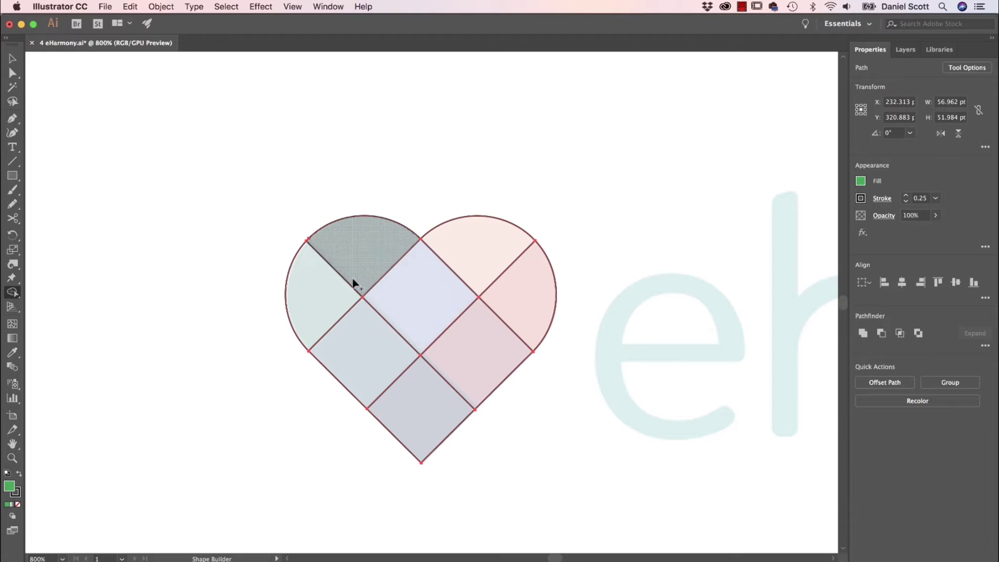
pyautogui.click(359, 266)
pyautogui.click(498, 254)
pyautogui.click(495, 345)
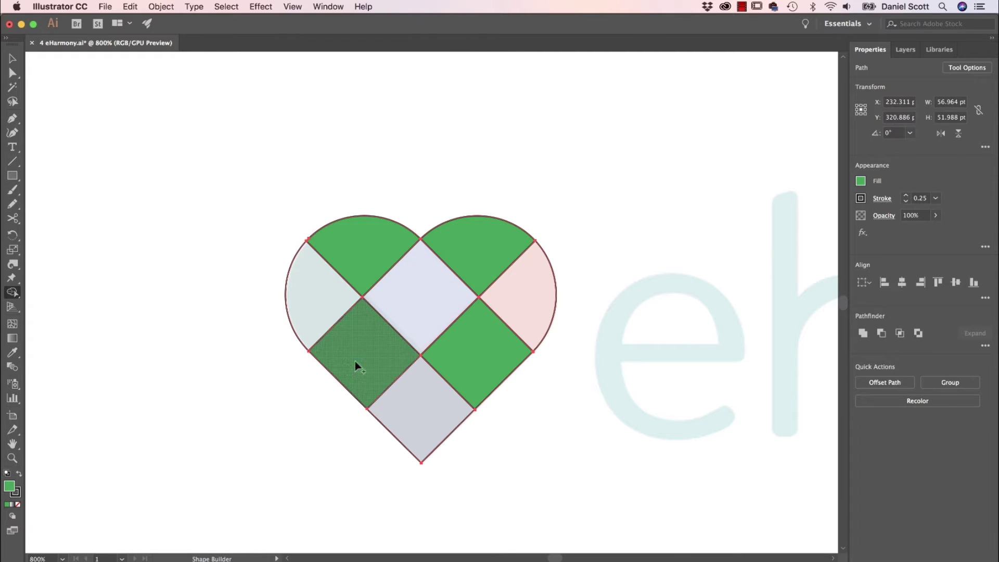
pyautogui.click(349, 360)
# Fill the heart's two outer side segments, central diamond and bottom diamond with light blue using the Shape Builder tool
pyautogui.click(861, 181)
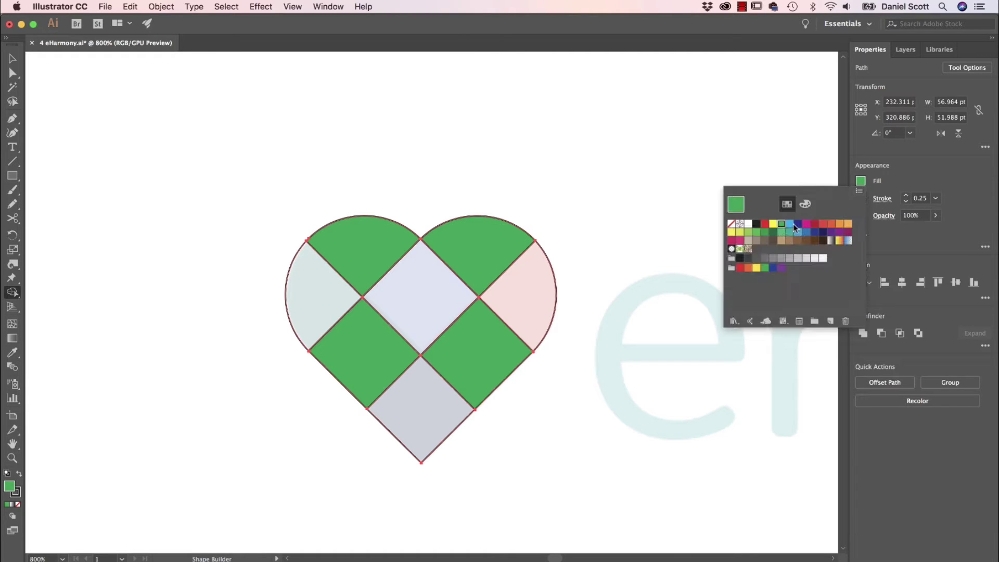
pyautogui.click(791, 224)
pyautogui.click(517, 285)
pyautogui.click(421, 295)
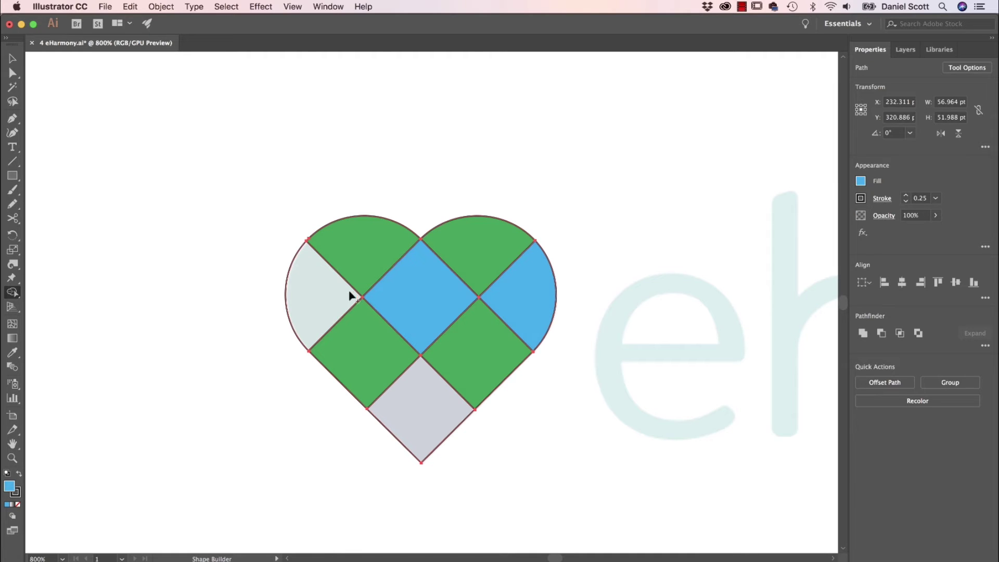
pyautogui.click(336, 299)
pyautogui.click(416, 403)
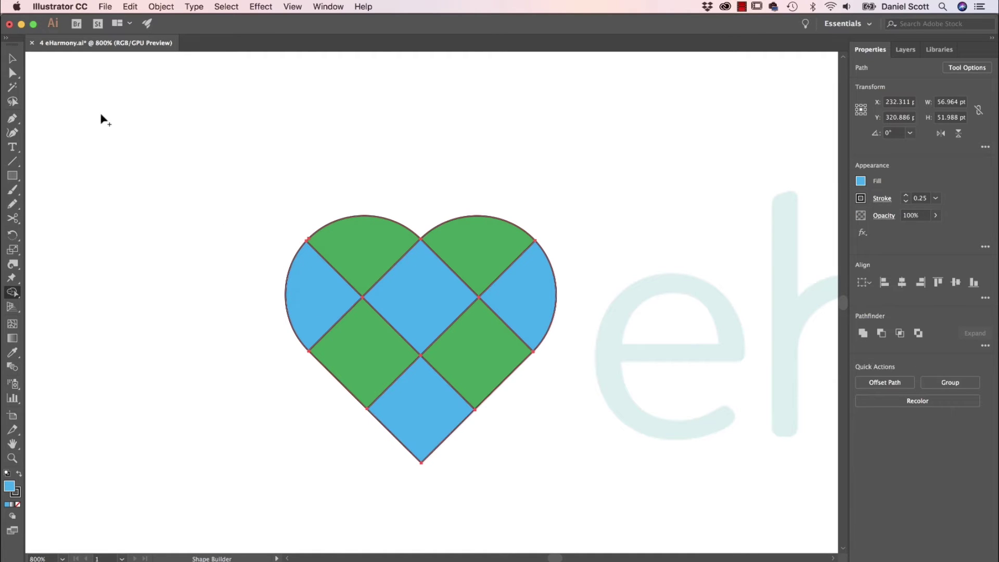
# Try pulling several coloured pieces out of the heart to test that they are separate, and undo the moves
pyautogui.click(12, 59)
pyautogui.click(216, 235)
pyautogui.moveTo(368, 218); pyautogui.dragTo(349, 128)
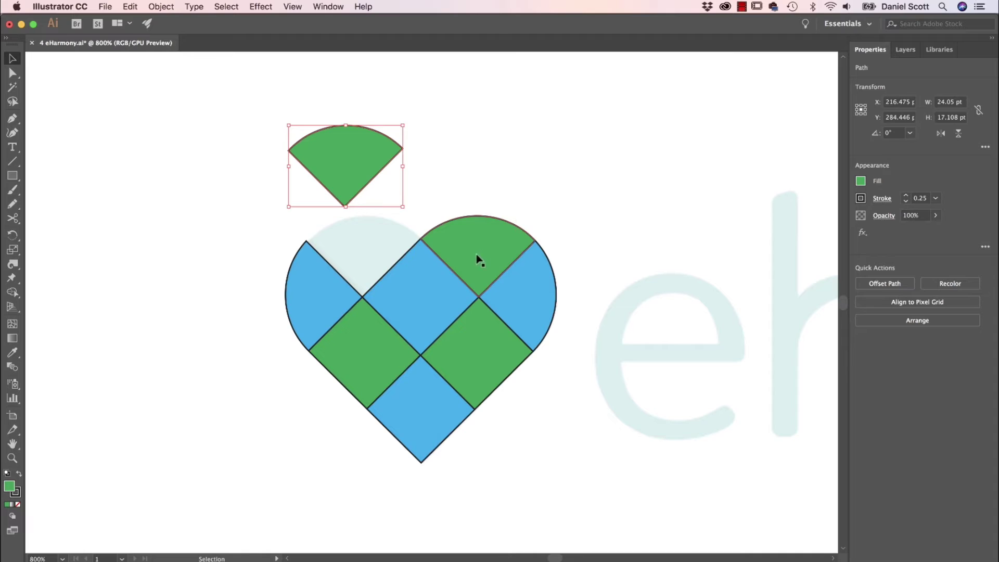
pyautogui.moveTo(478, 260); pyautogui.dragTo(547, 201)
pyautogui.moveTo(401, 330); pyautogui.dragTo(375, 257)
pyautogui.press('super+z')
pyautogui.press('super+z')
pyautogui.press('super+z')
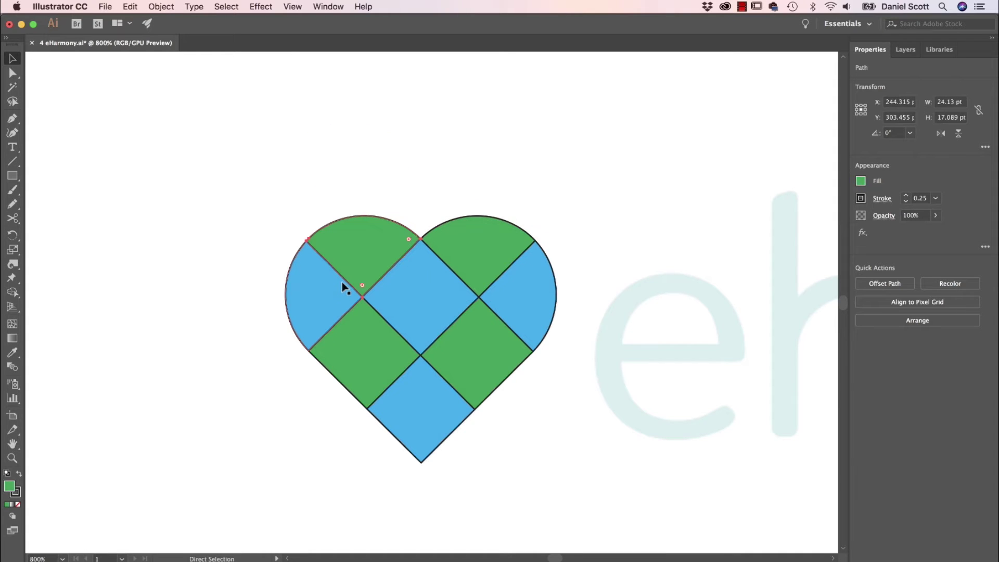
# Select all pieces of the heart and set their stroke to None
pyautogui.moveTo(167, 151); pyautogui.dragTo(622, 502)
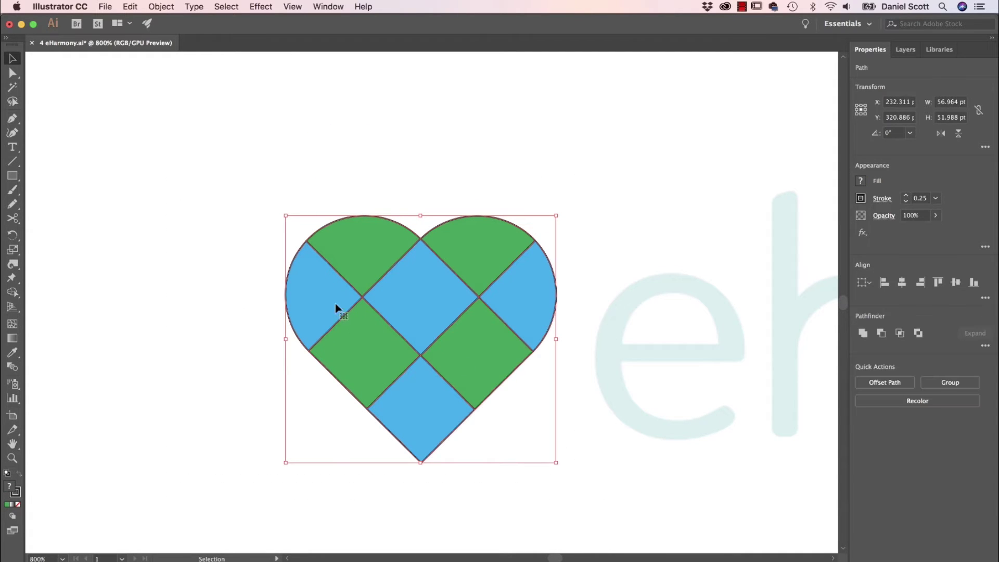
pyautogui.click(861, 198)
pyautogui.click(731, 301)
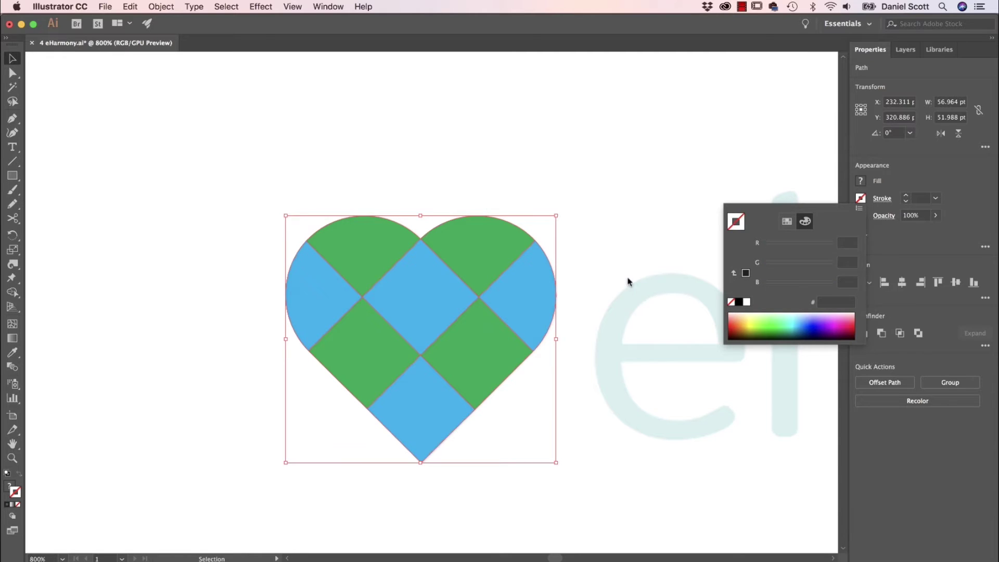
# Recolour the redrawn heart's upper-left lobe with the teal sampled from the original logo using the Eyedropper
pyautogui.press('super+minus')
pyautogui.press('super+minus')
pyautogui.press('super+minus')
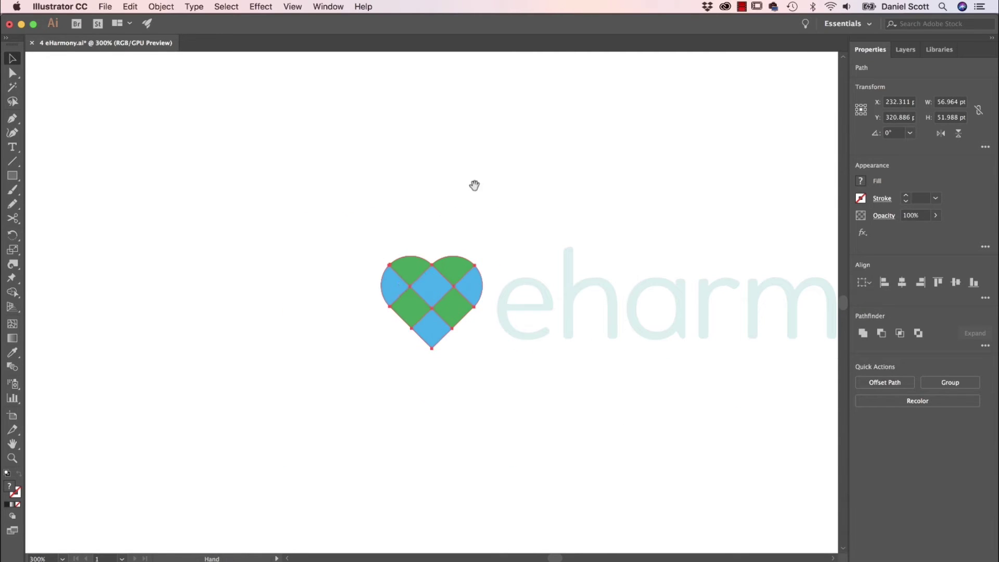
pyautogui.press('super+minus')
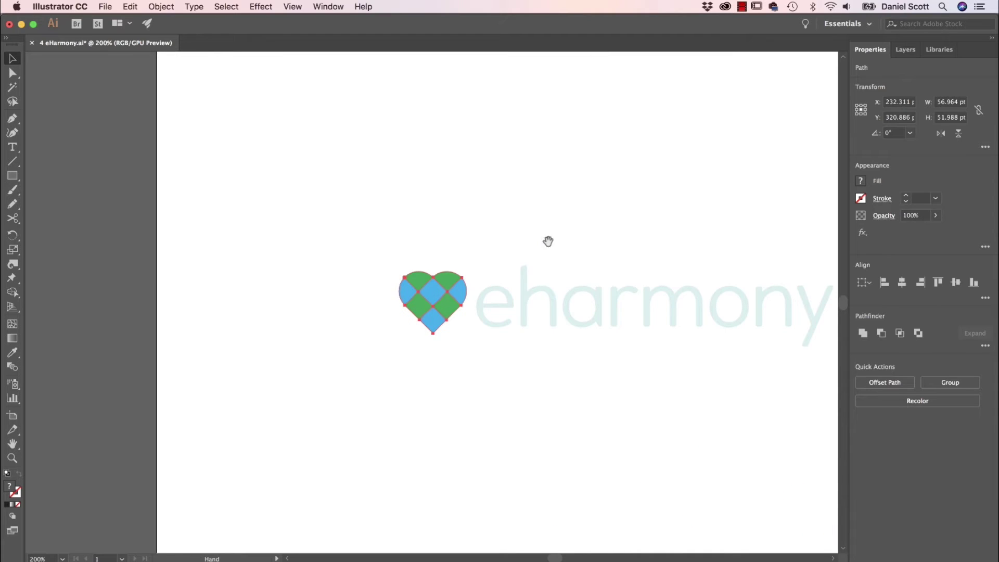
pyautogui.moveTo(546, 239); pyautogui.dragTo(618, 374)
pyautogui.click(556, 375)
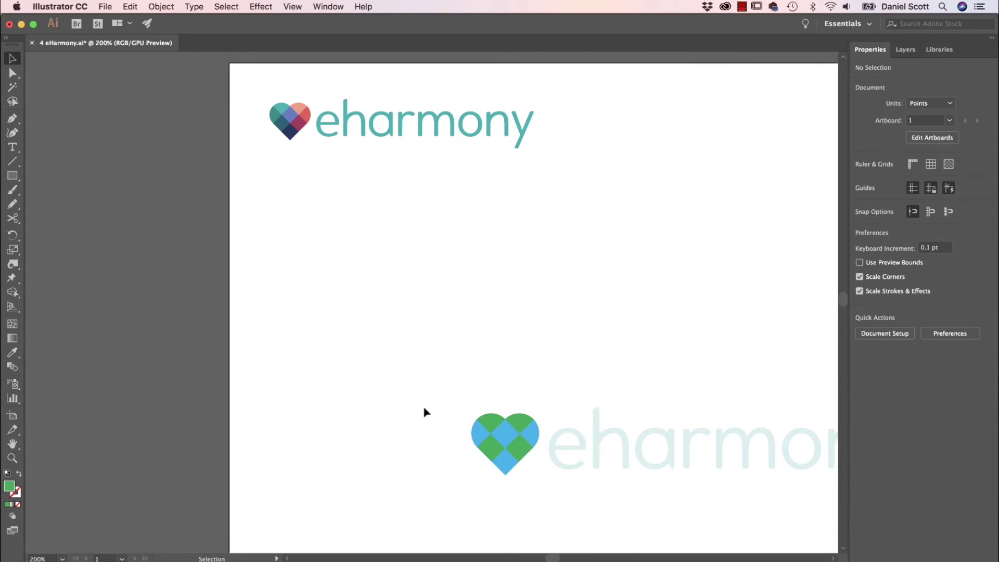
pyautogui.click(486, 423)
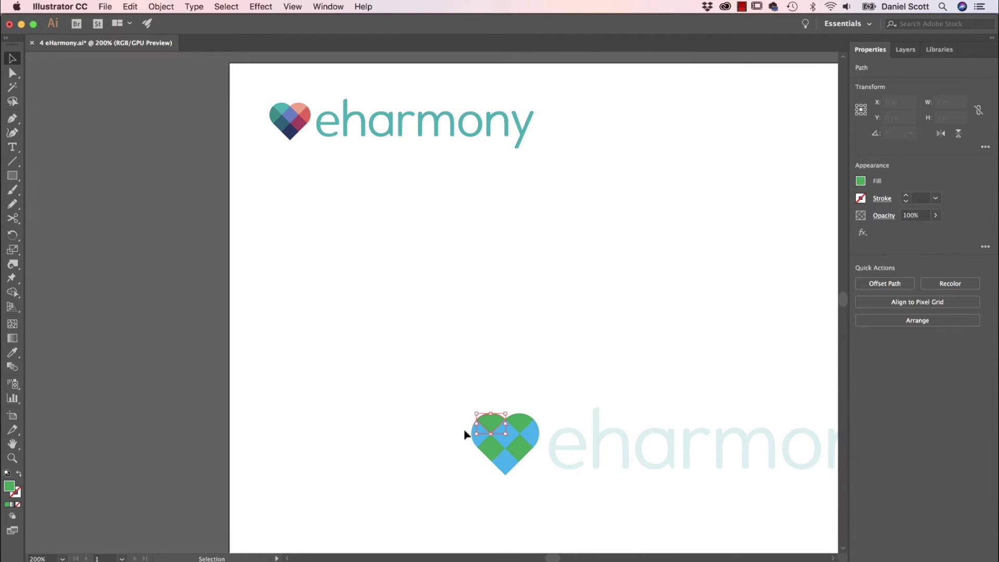
pyautogui.click(11, 352)
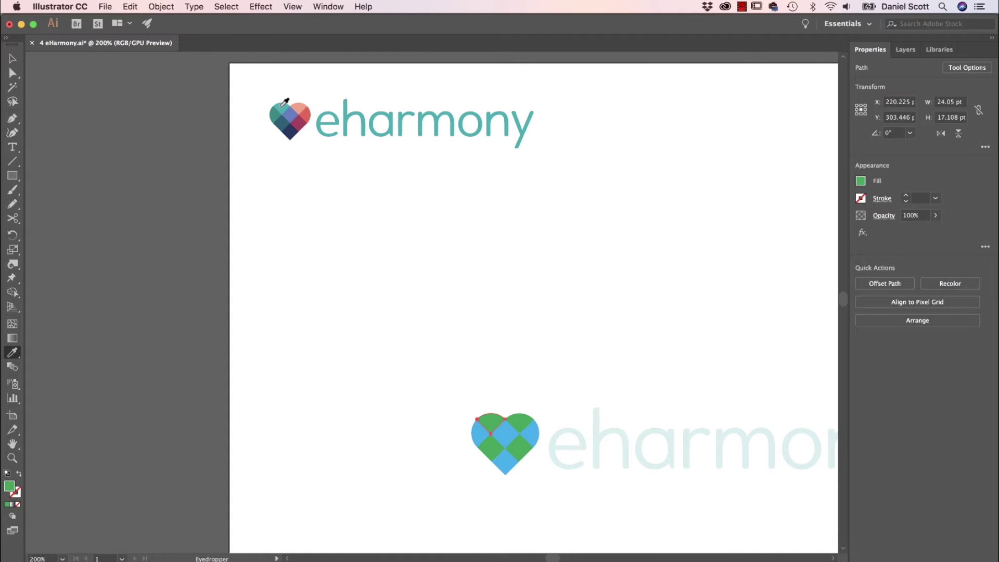
pyautogui.click(286, 101)
pyautogui.click(14, 58)
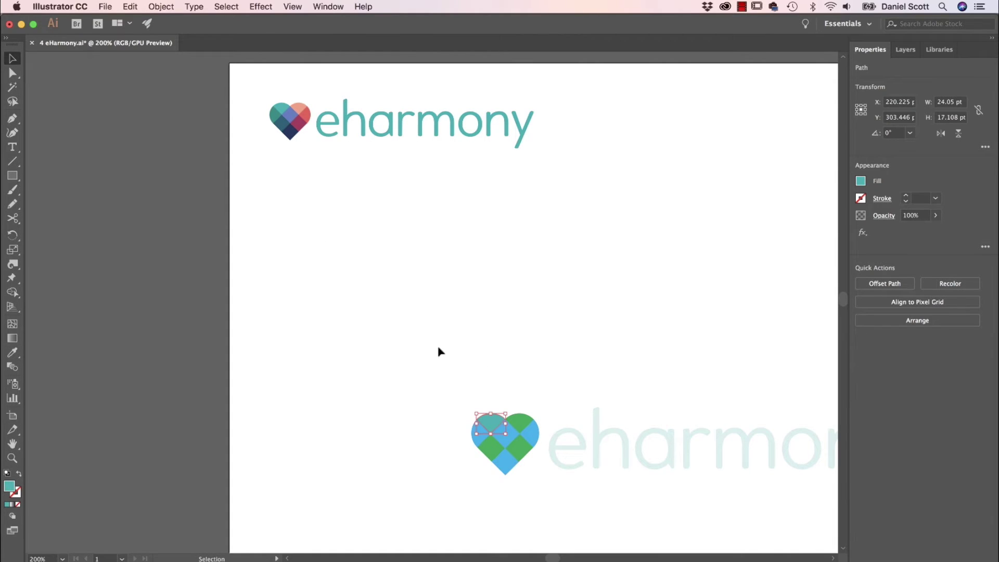
# Recolour the heart's upper-right lobe with the salmon sampled from the original logo
pyautogui.click(521, 422)
pyautogui.click(12, 353)
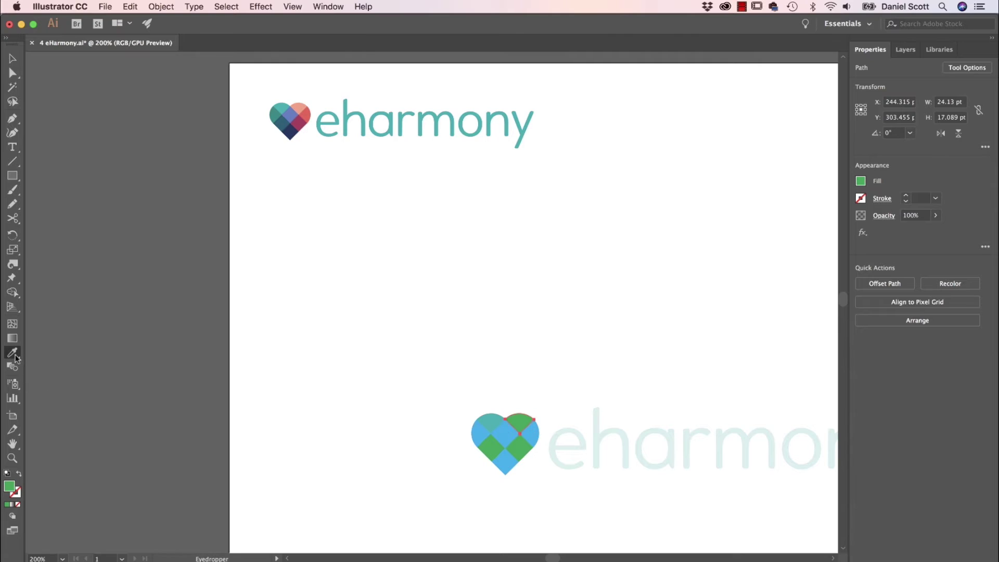
pyautogui.click(302, 104)
pyautogui.click(305, 102)
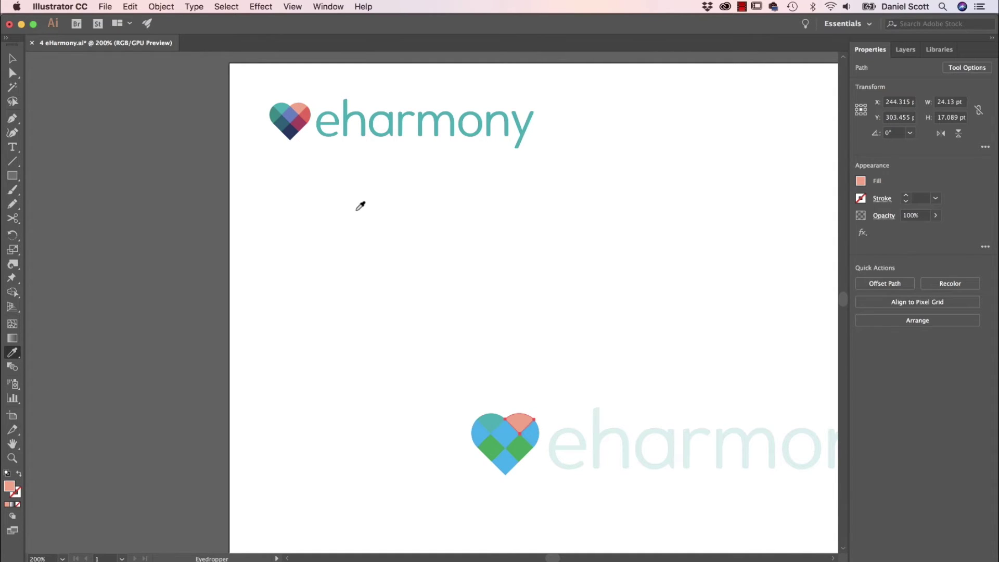
pyautogui.press('v')
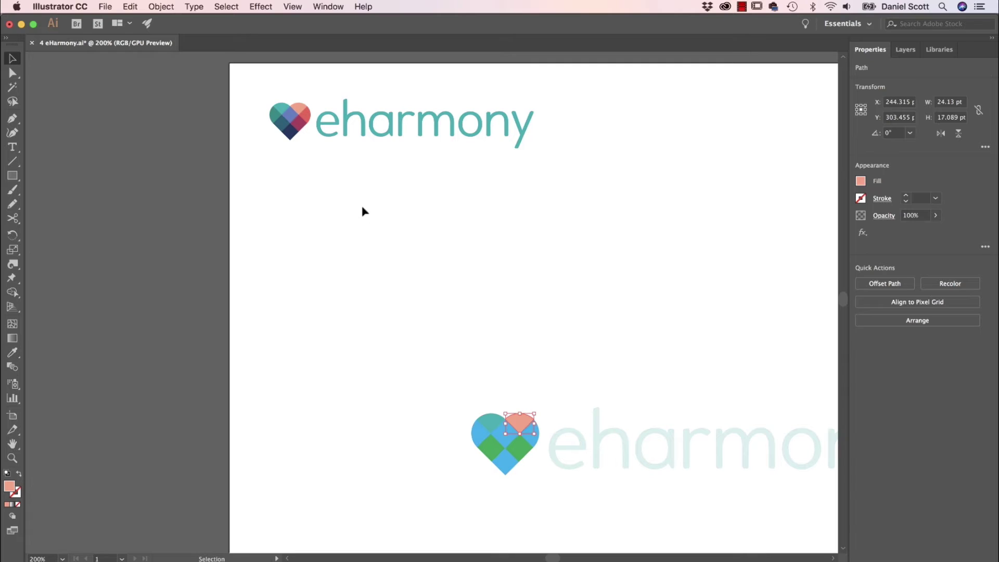
# Recolour the heart's left side segment dark teal and its central diamond violet-blue by sampling the original logo
pyautogui.click(478, 438)
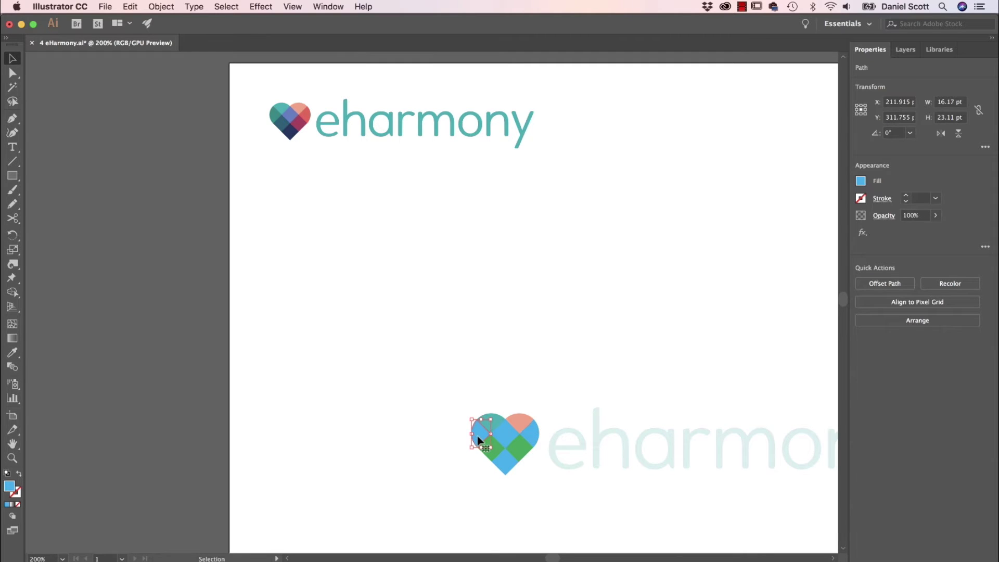
pyautogui.press('i')
pyautogui.click(276, 115)
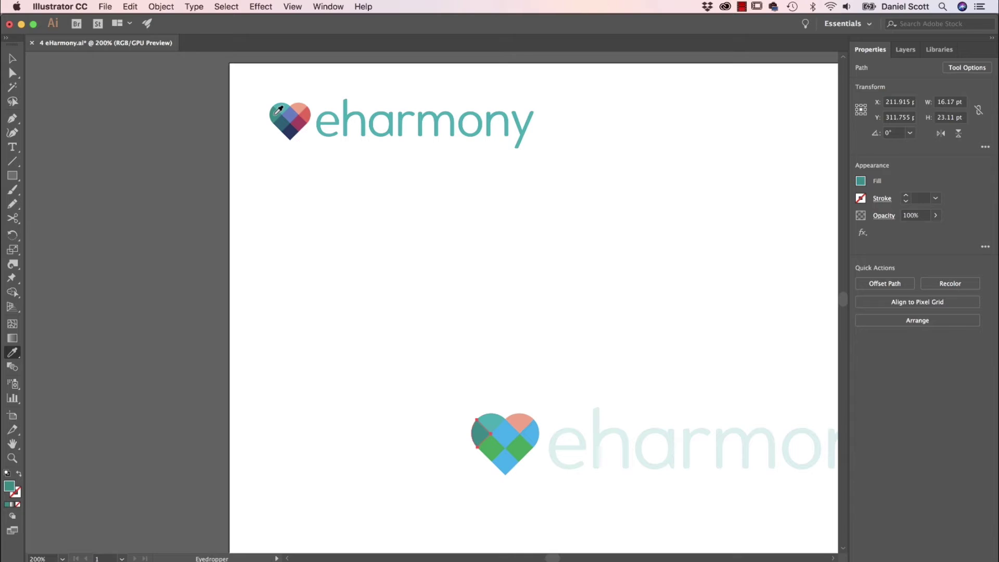
pyautogui.press('v')
pyautogui.click(507, 431)
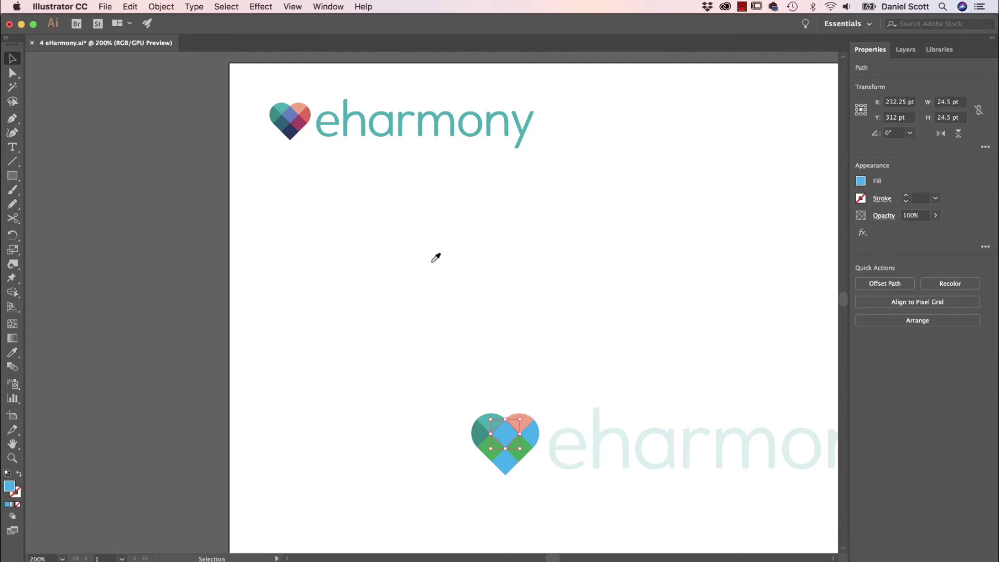
pyautogui.press('i')
pyautogui.click(291, 115)
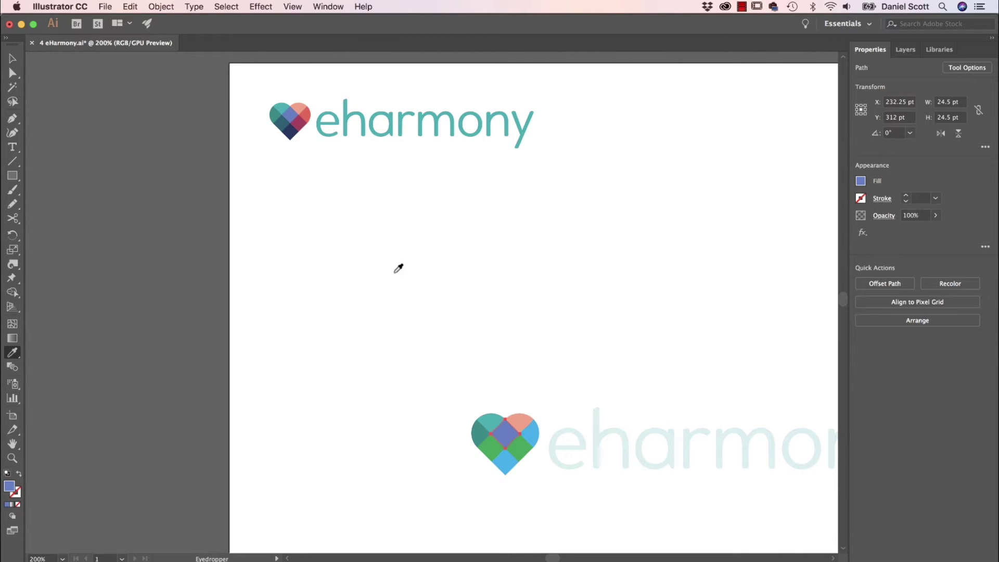
pyautogui.press('v')
# Recolour the heart's right side segment red and its lower-left diamond dark blue-teal by sampling the original logo
pyautogui.click(535, 438)
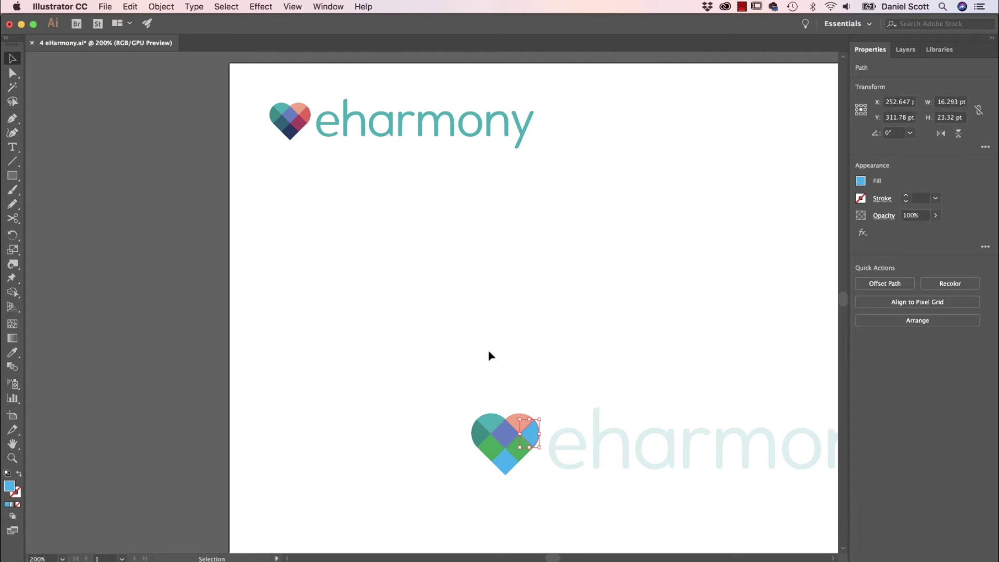
pyautogui.press('i')
pyautogui.click(309, 111)
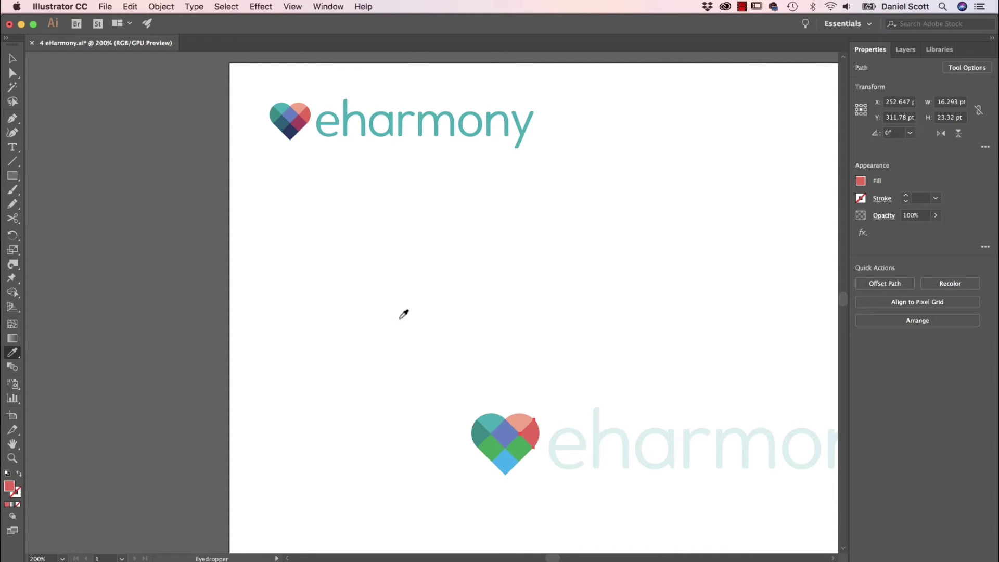
pyautogui.press('v')
pyautogui.click(485, 443)
pyautogui.click(485, 446)
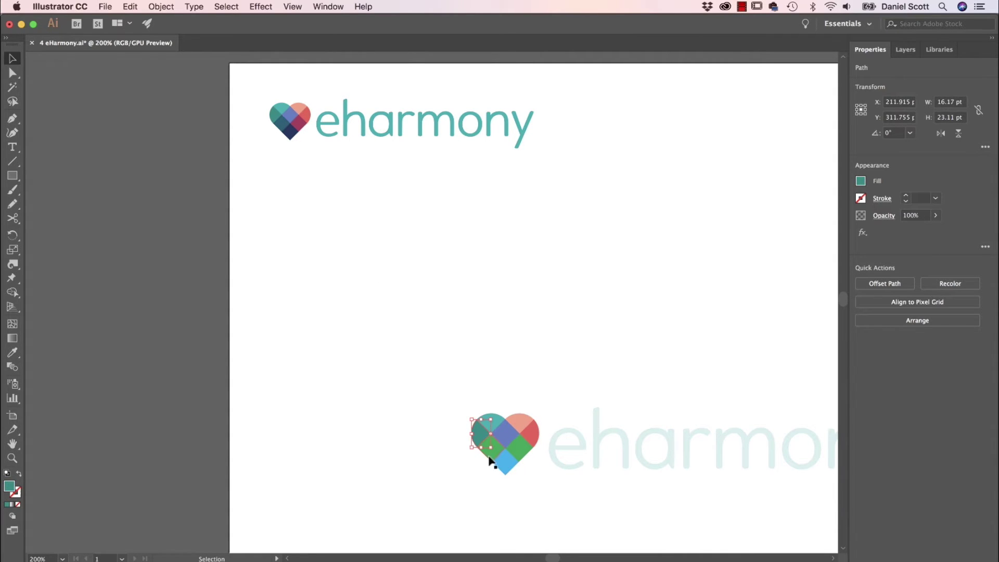
pyautogui.click(489, 460)
pyautogui.press('i')
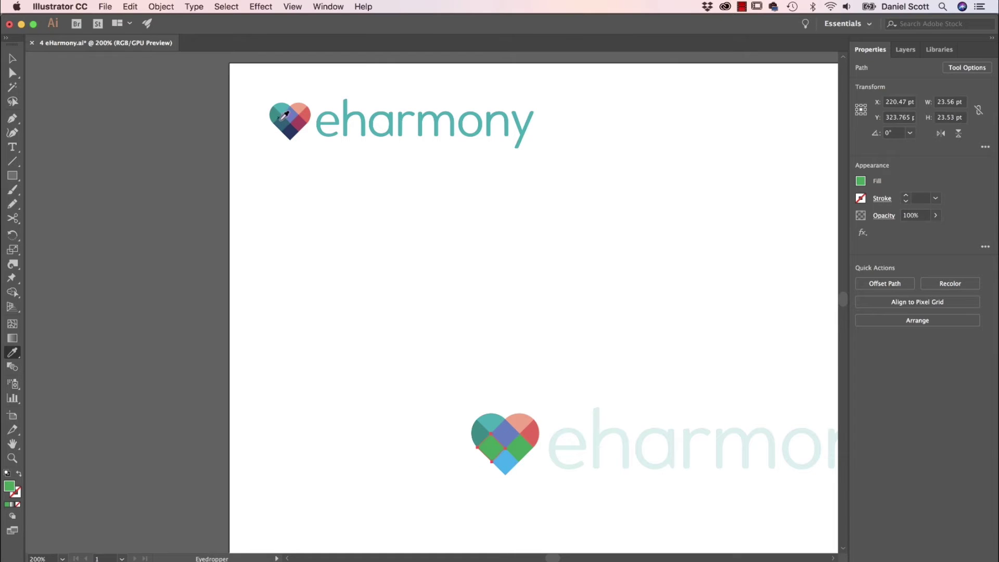
pyautogui.click(283, 117)
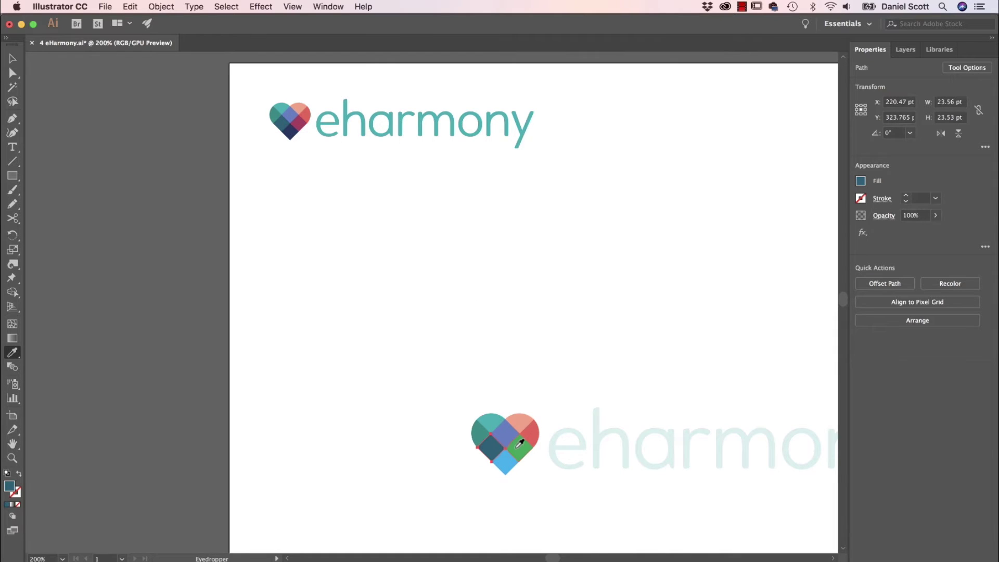
# Recolour the heart's lower-right diamond magenta and its bottom diamond navy by sampling the original logo with the Eyedropper
pyautogui.keyDown('super'); pyautogui.click(519, 445); pyautogui.keyUp('super')
pyautogui.click(299, 115)
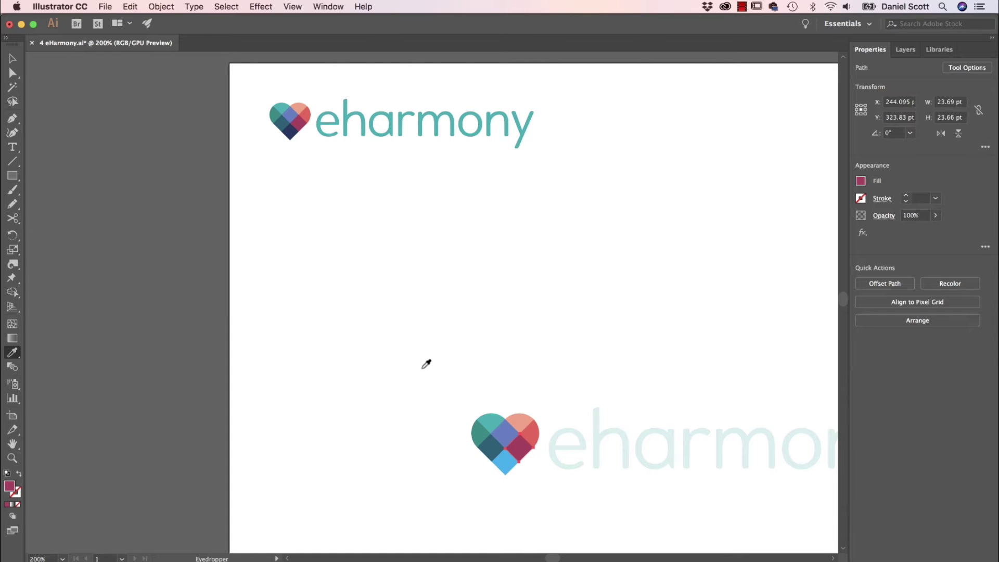
pyautogui.keyDown('super'); pyautogui.click(505, 467); pyautogui.keyUp('super')
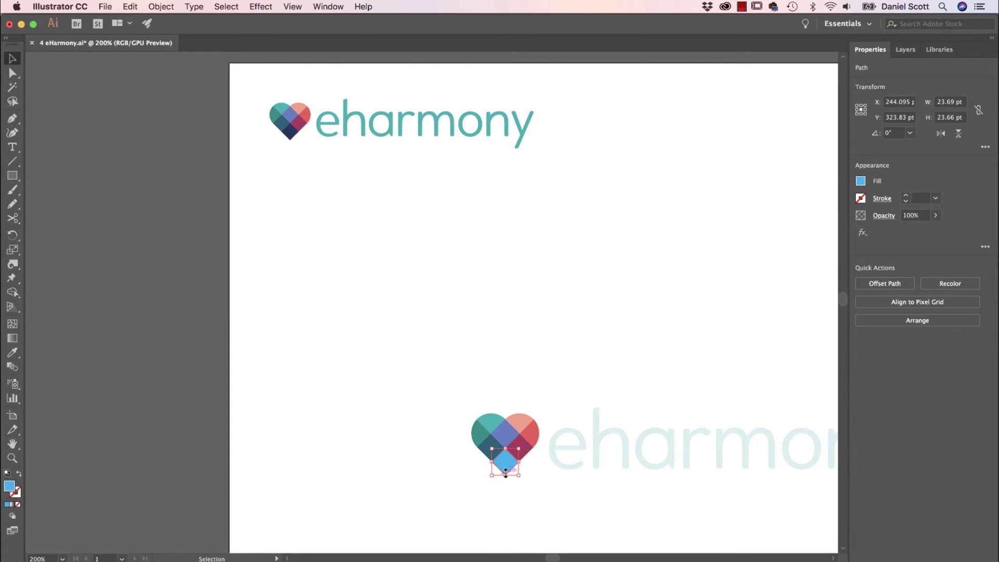
pyautogui.click(294, 133)
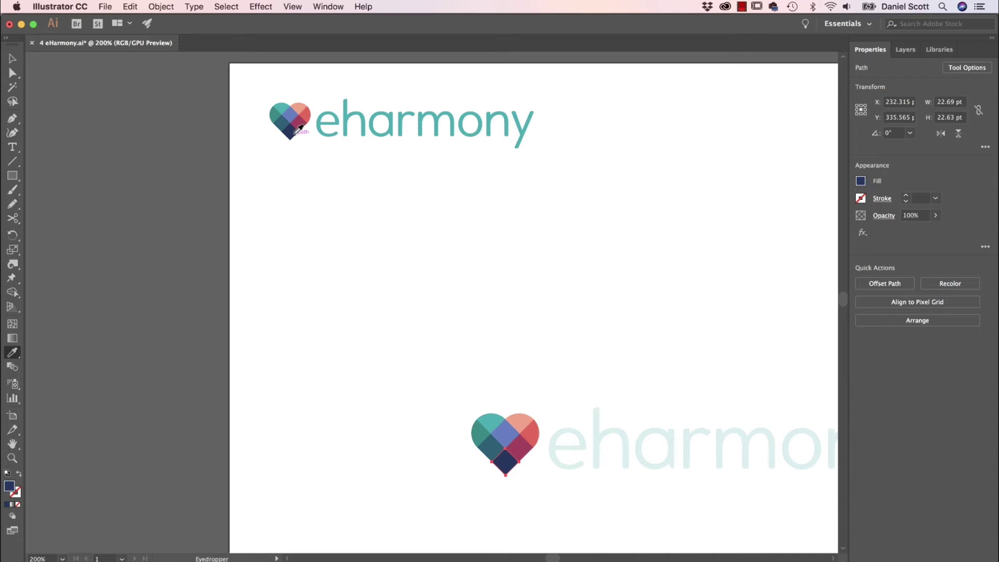
pyautogui.keyDown('super'); pyautogui.click(347, 231); pyautogui.keyUp('super')
# Move the finished coloured heart off the faded template to the empty area up and to its right
pyautogui.click(499, 434)
pyautogui.scroll(-2, 540, 466)
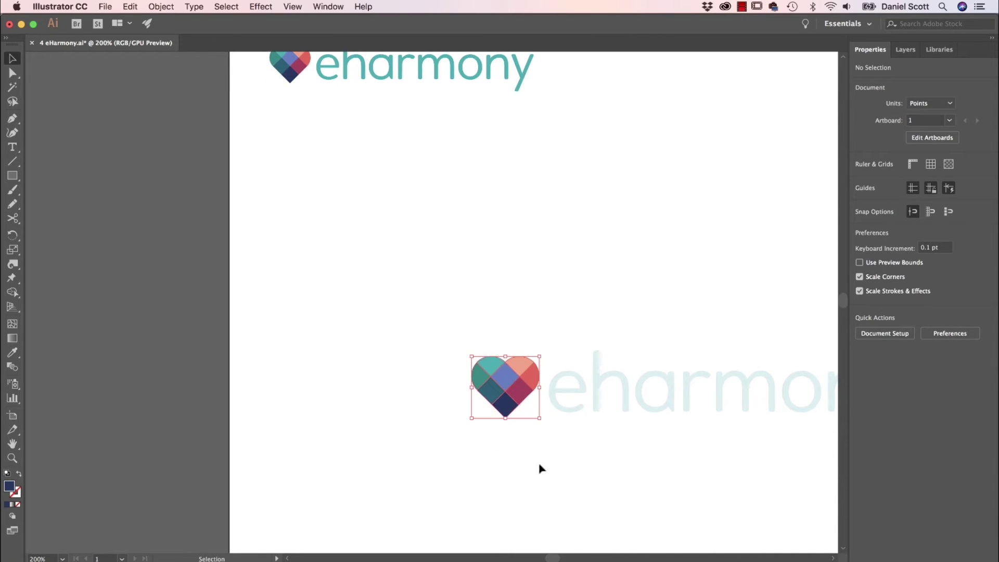
pyautogui.moveTo(507, 385); pyautogui.dragTo(650, 176)
pyautogui.click(512, 403)
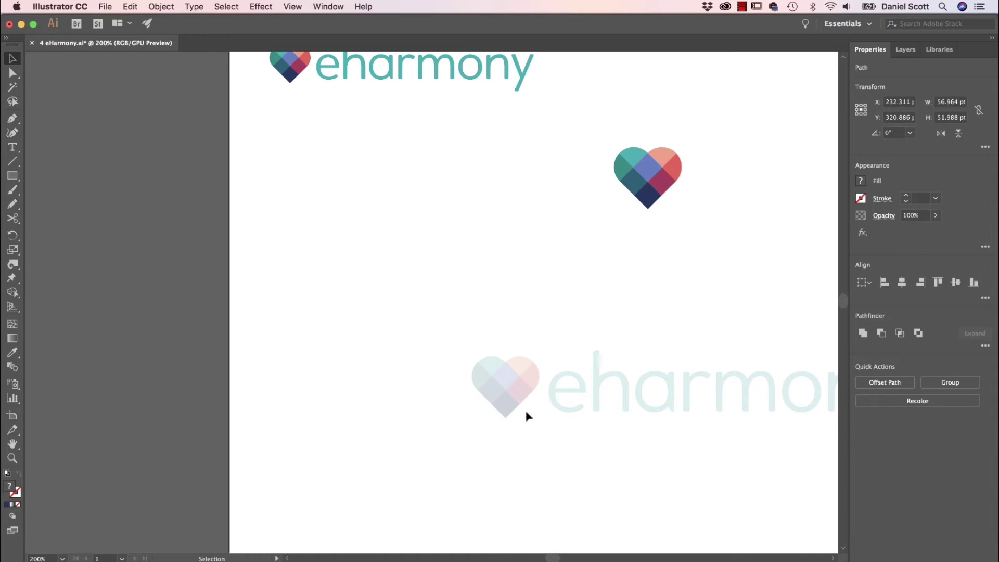
pyautogui.click(457, 392)
# Draw a tall unfilled rectangle about 34 pt wide and 77 pt high over the left half of the faded heart
pyautogui.press('super+equal')
pyautogui.press('super+equal')
pyautogui.press('super+equal')
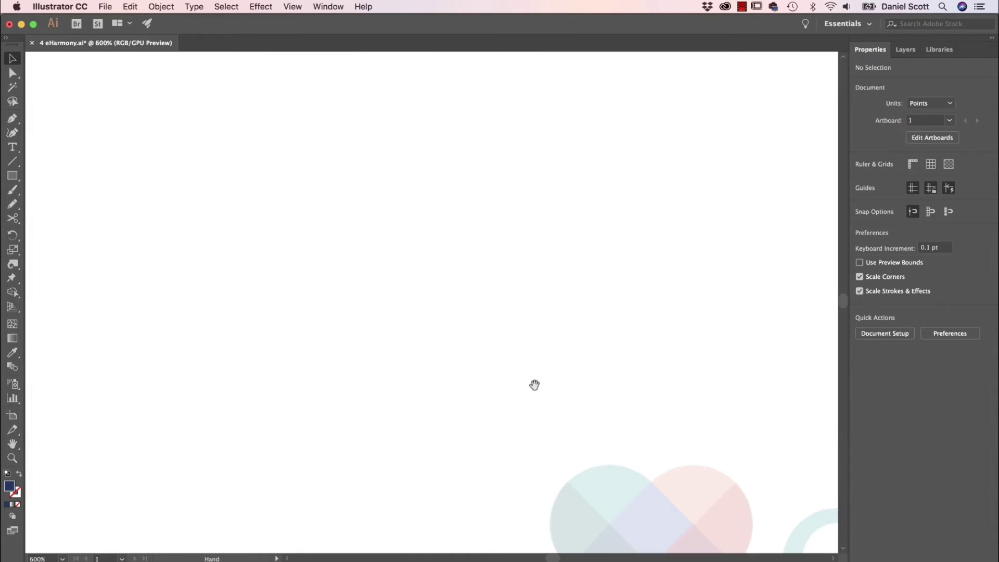
pyautogui.moveTo(535, 383); pyautogui.dragTo(400, 172)
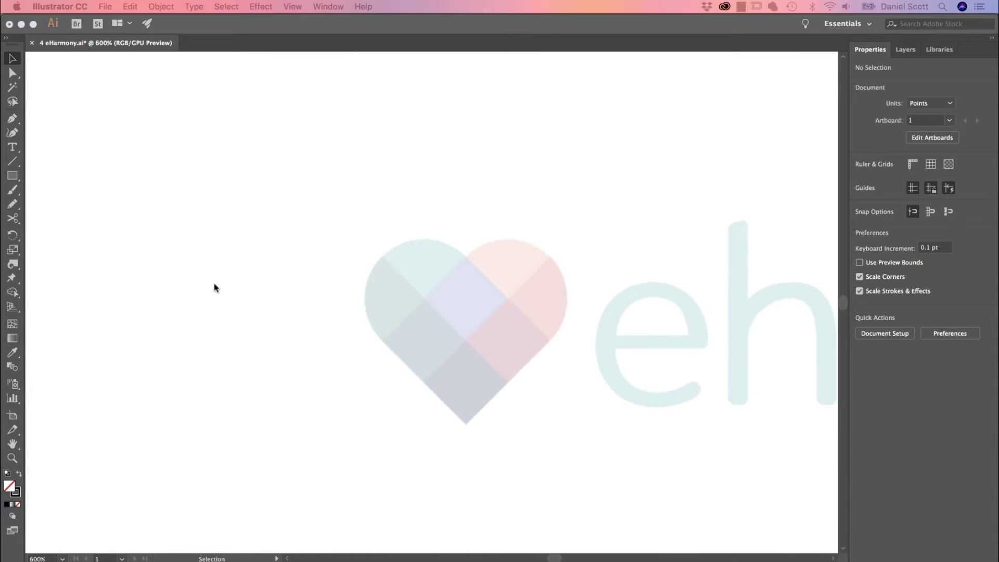
pyautogui.click(17, 176)
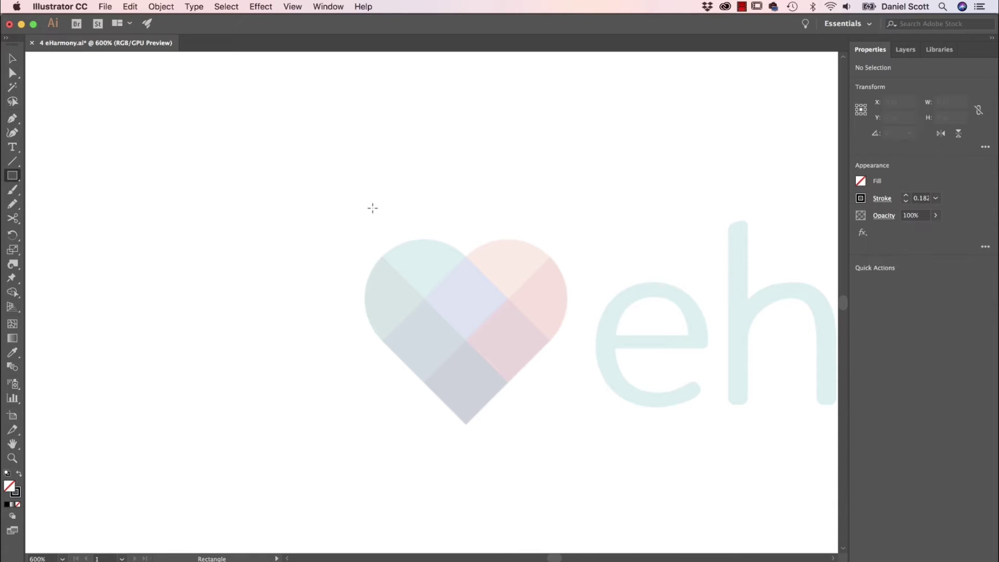
pyautogui.moveTo(338, 155); pyautogui.dragTo(457, 429)
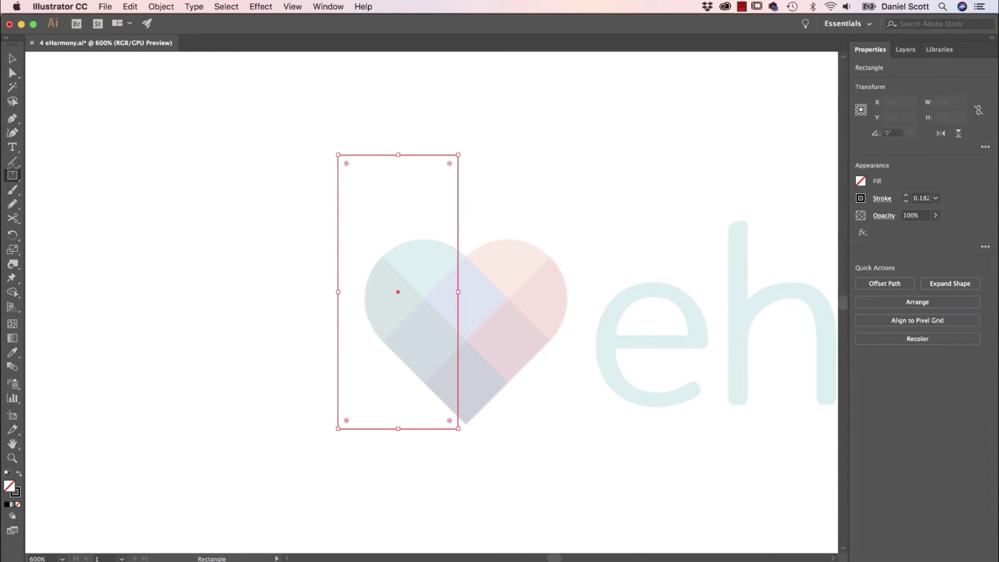
# Draw a vertical line about 105 pt long through the rectangle and align both objects on their horizontal centres
pyautogui.click(14, 165)
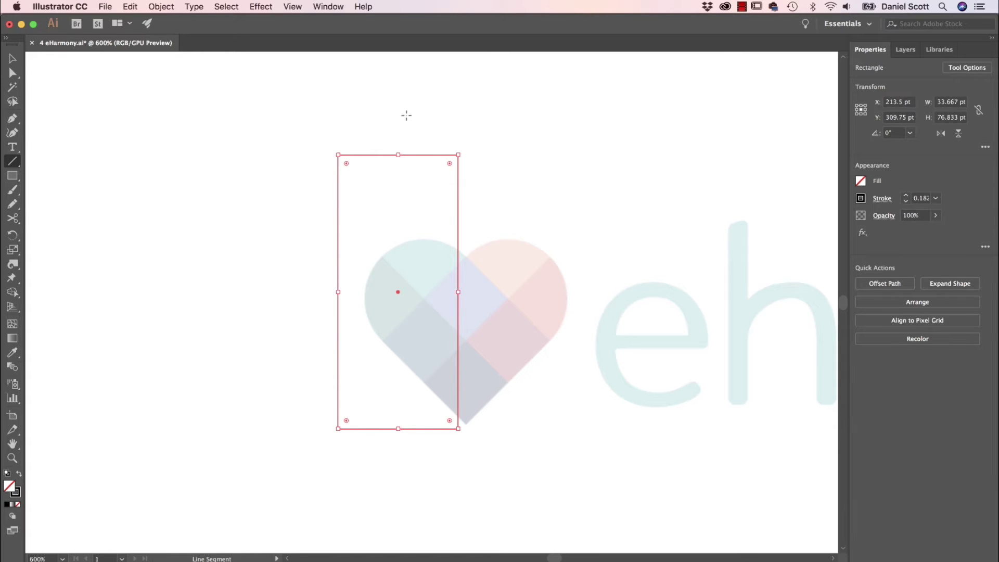
pyautogui.moveTo(386, 109); pyautogui.dragTo(373, 483)
pyautogui.press('v')
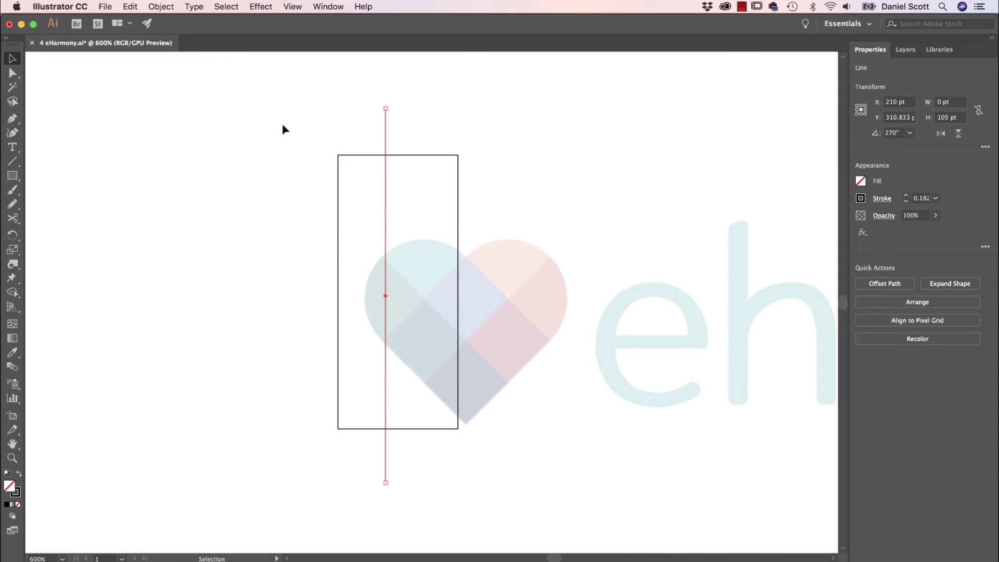
pyautogui.moveTo(284, 129); pyautogui.dragTo(538, 239)
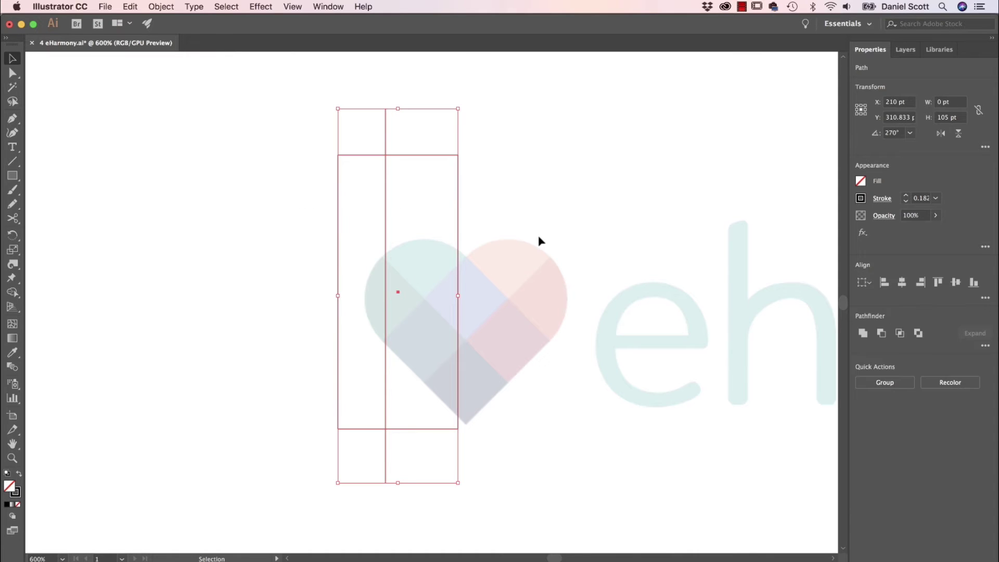
pyautogui.click(902, 282)
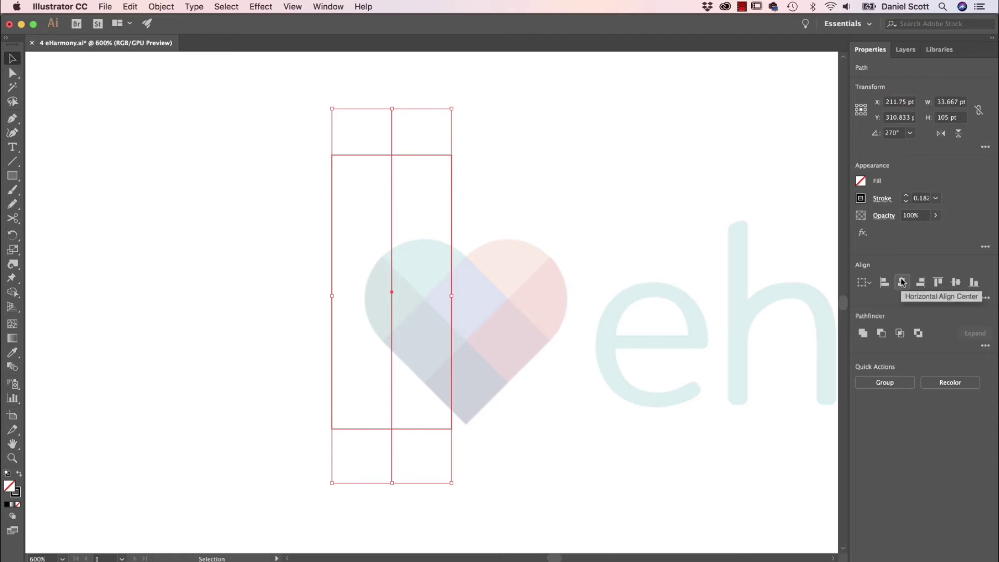
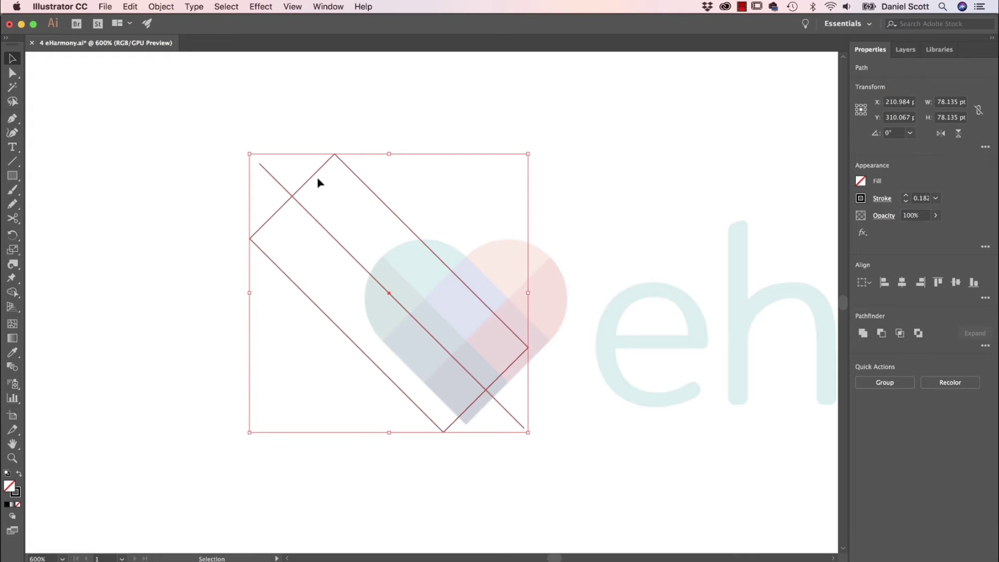
# Move the 45° rotated rectangle and line so their edges follow the faded heart's diagonal bands
pyautogui.moveTo(395, 215); pyautogui.dragTo(438, 230)
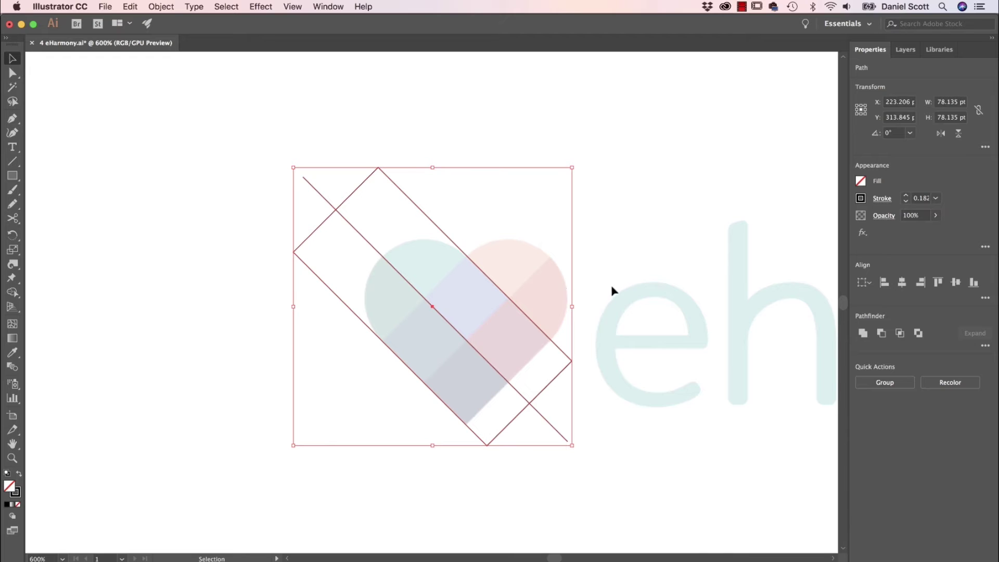
pyautogui.click(657, 245)
# Try resizing the rotated rectangle alone and together with its centre line to fit the faded heart's diagonal bands
pyautogui.click(505, 295)
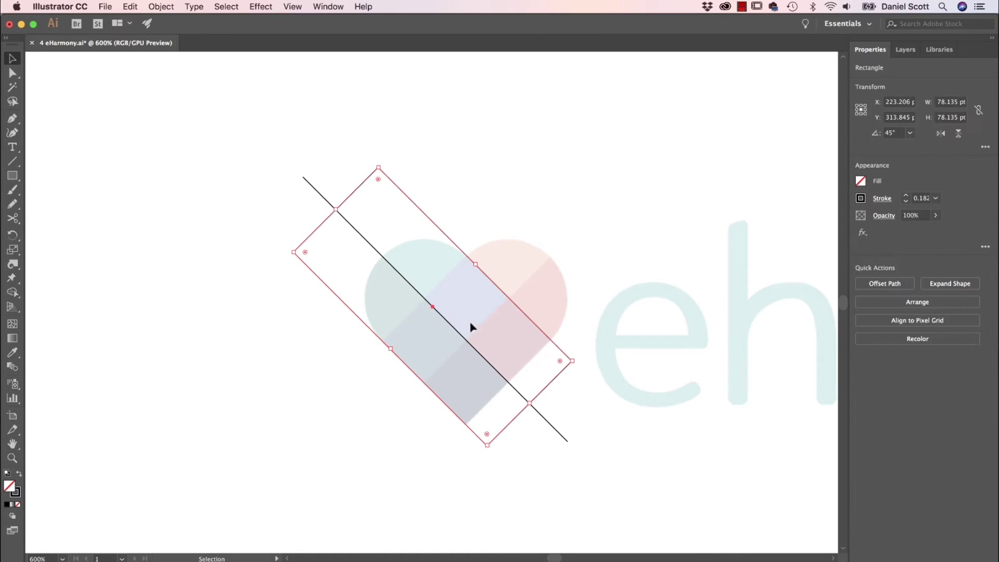
pyautogui.moveTo(476, 264); pyautogui.dragTo(457, 283)
pyautogui.hotkey('ctrl', 'z')
pyautogui.moveTo(528, 204); pyautogui.dragTo(349, 368)
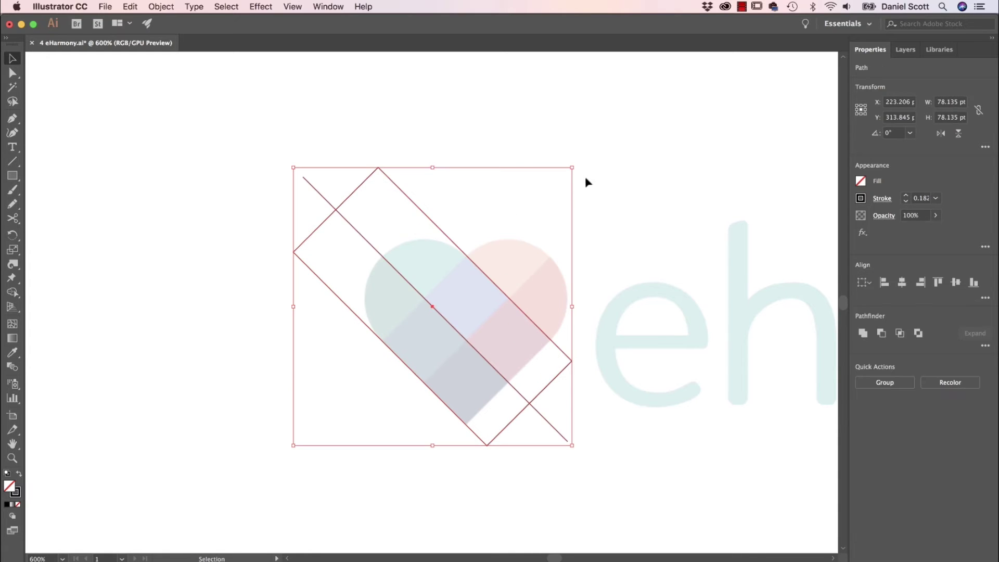
pyautogui.moveTo(574, 167); pyautogui.dragTo(571, 221)
pyautogui.hotkey('ctrl', 'z')
pyautogui.click(673, 213)
pyautogui.click(507, 284)
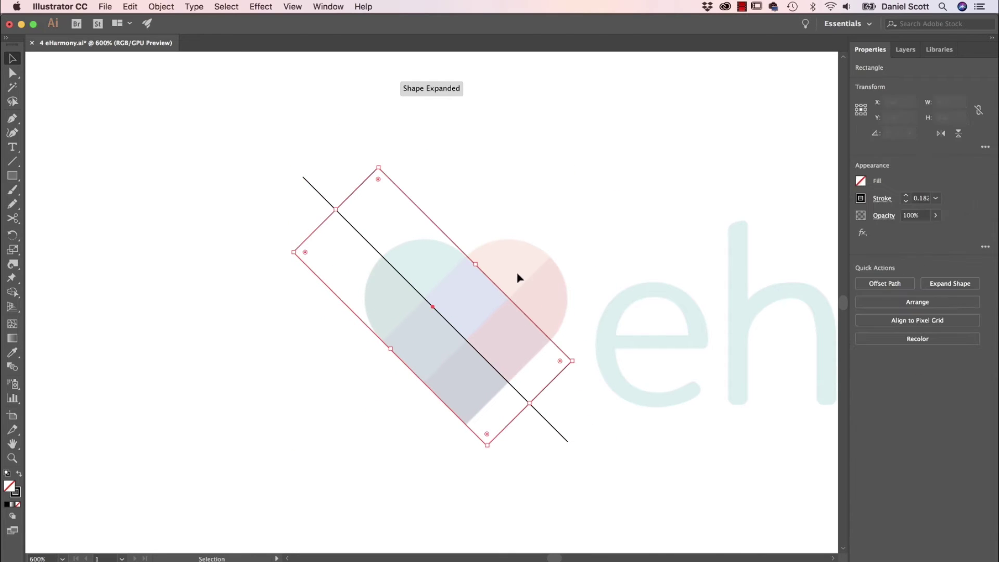
pyautogui.moveTo(475, 265); pyautogui.dragTo(486, 305)
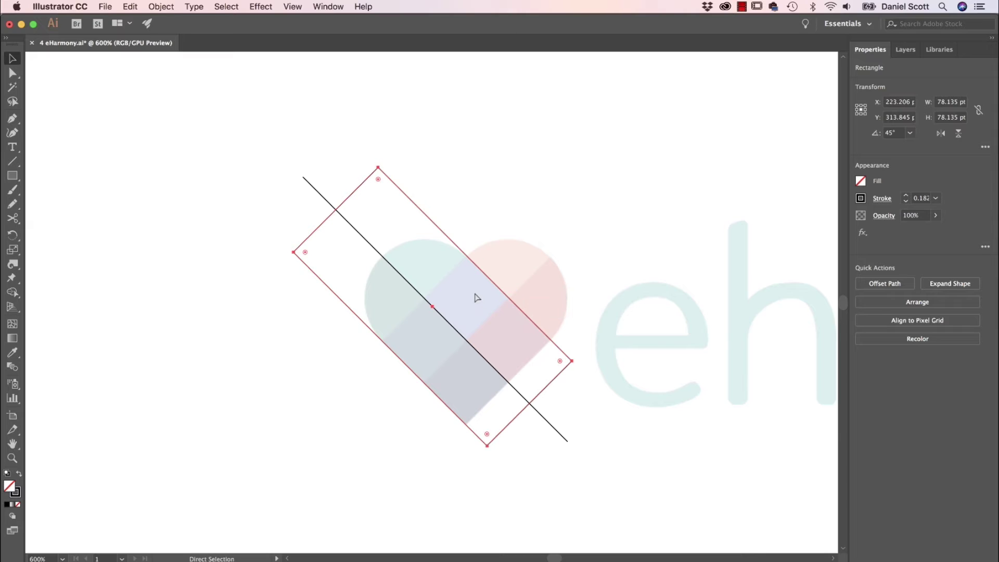
pyautogui.press('super+equal')
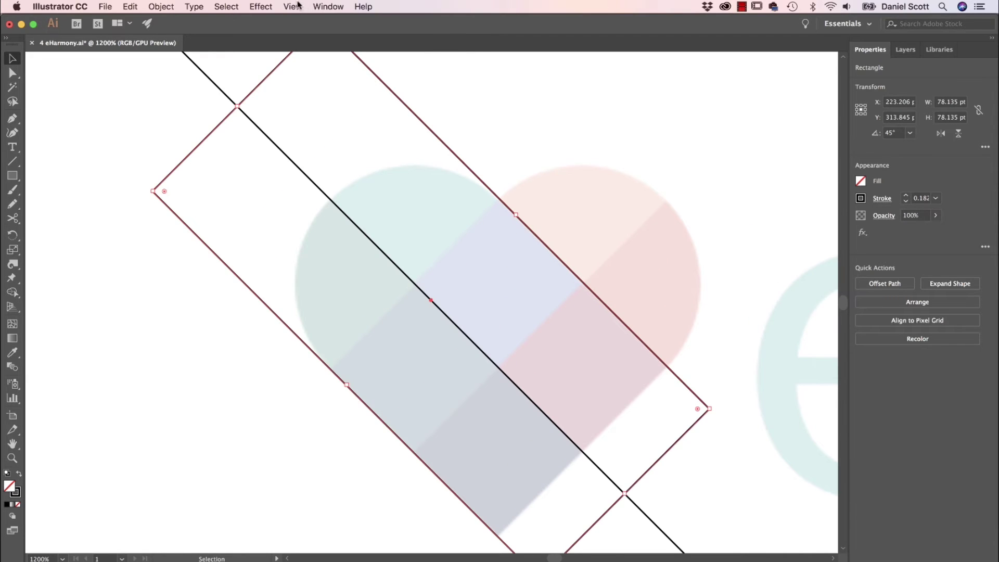
pyautogui.click(303, 5)
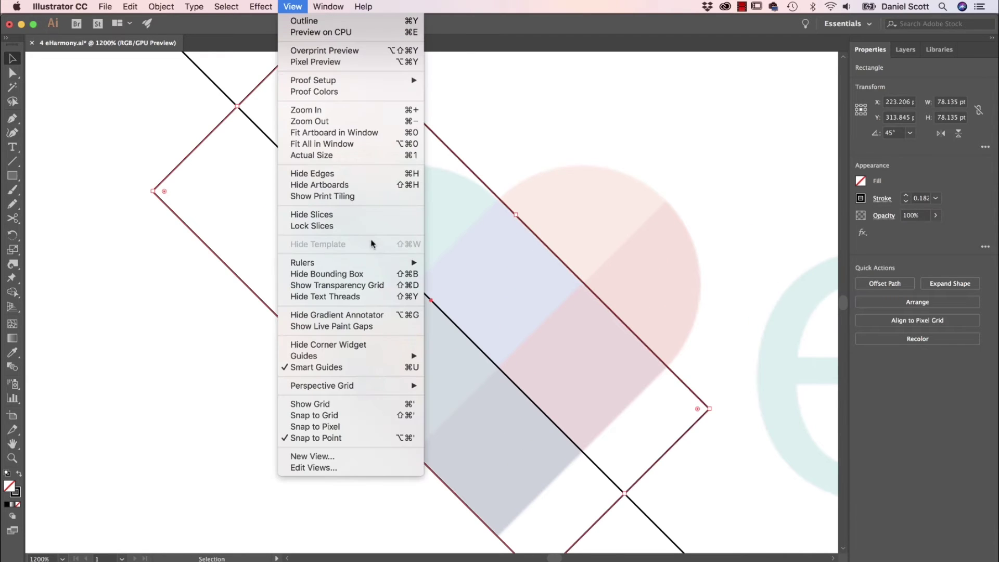
pyautogui.click(633, 224)
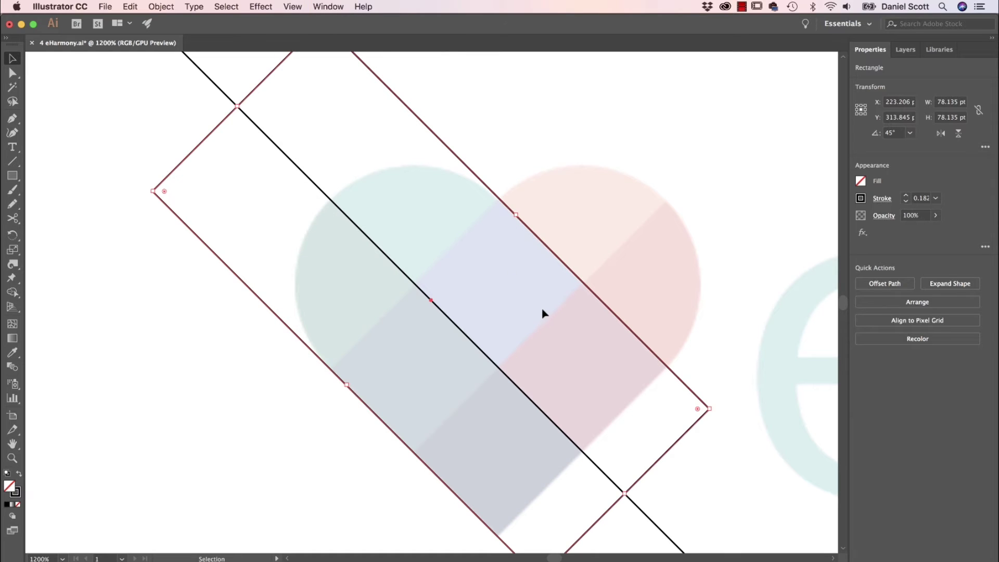
pyautogui.press('super+minus')
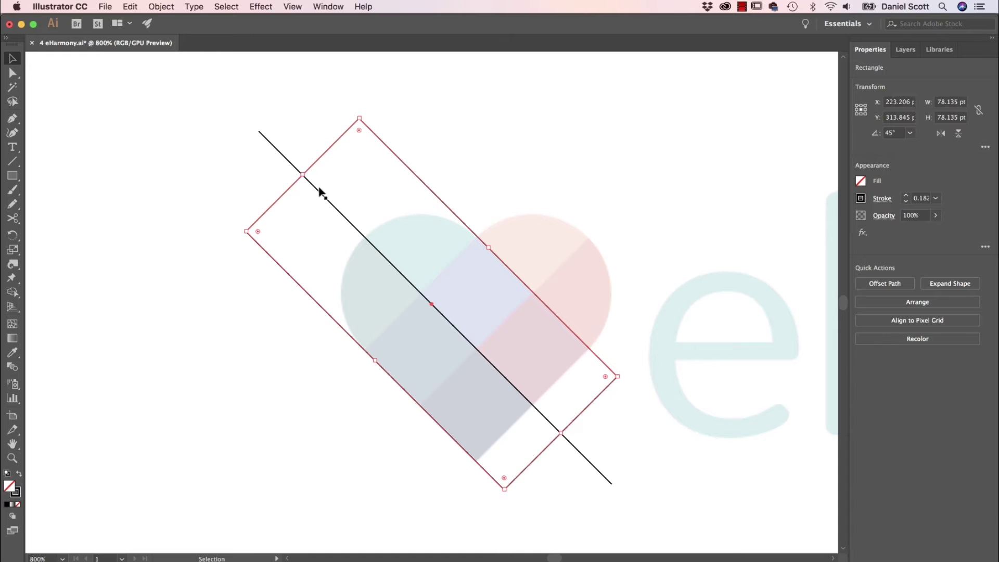
# Try rounding all four corners of the rotated rectangle to the maximum radius
pyautogui.moveTo(359, 130); pyautogui.dragTo(357, 289)
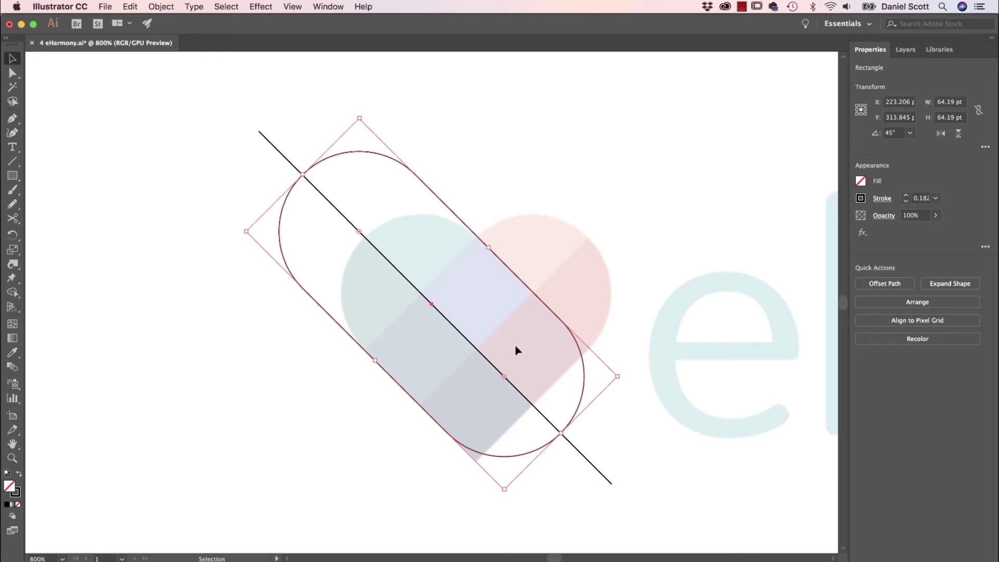
pyautogui.moveTo(444, 206); pyautogui.dragTo(442, 267)
pyautogui.hotkey('ctrl', 'z')
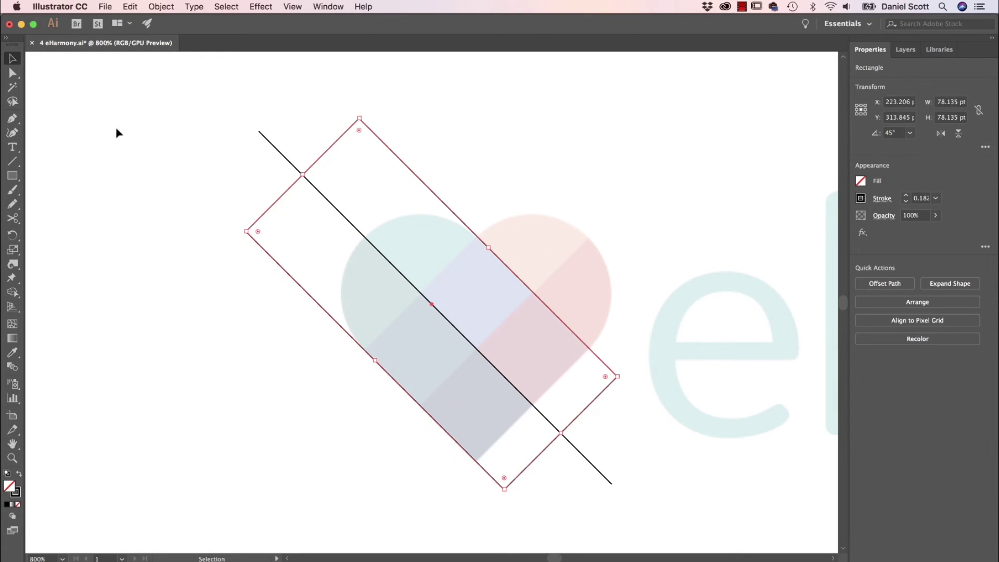
# Round only the two corner points at the rotated rectangle's upper-left end to the maximum radius
pyautogui.click(13, 73)
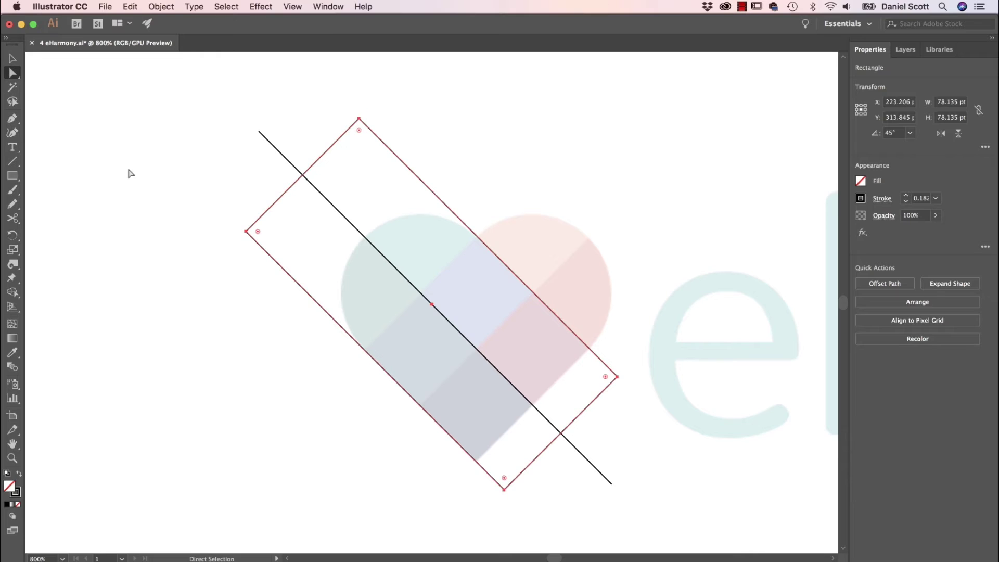
pyautogui.click(245, 231)
pyautogui.keyDown('shift'); pyautogui.click(359, 119); pyautogui.keyUp('shift')
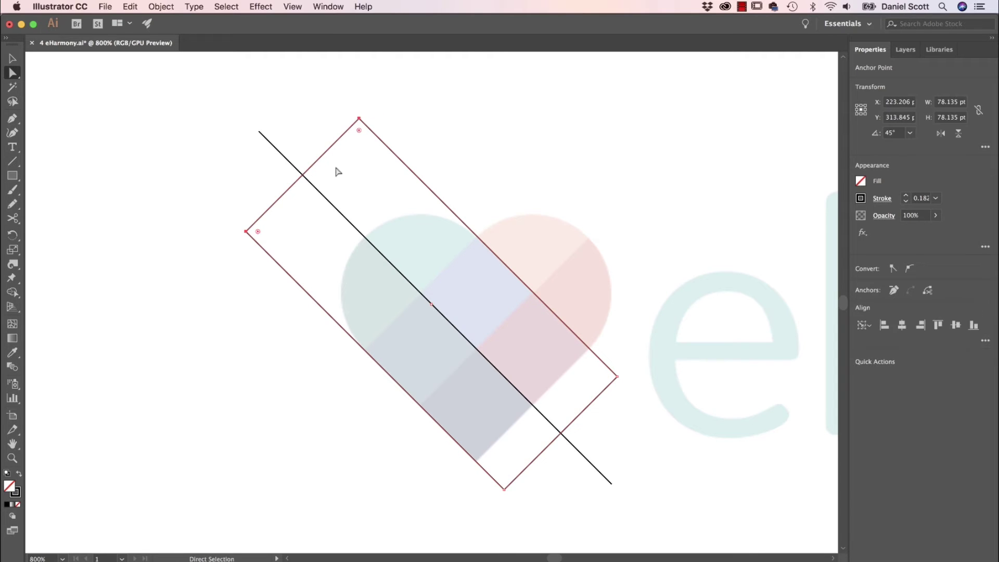
pyautogui.moveTo(358, 131); pyautogui.dragTo(354, 291)
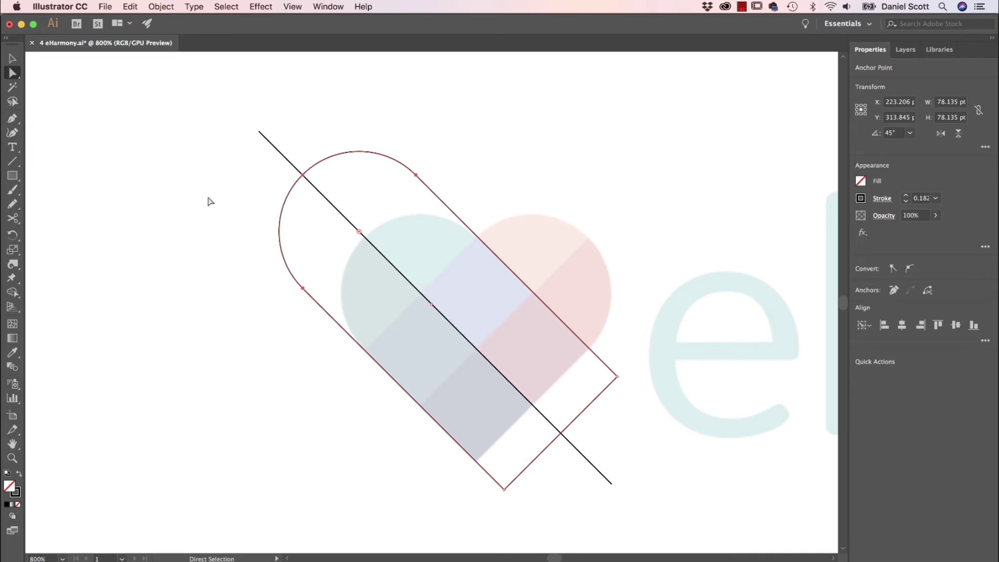
# Move the rounded shape diagonally down so its round end fits the faded heart's upper-left lobe
pyautogui.click(13, 58)
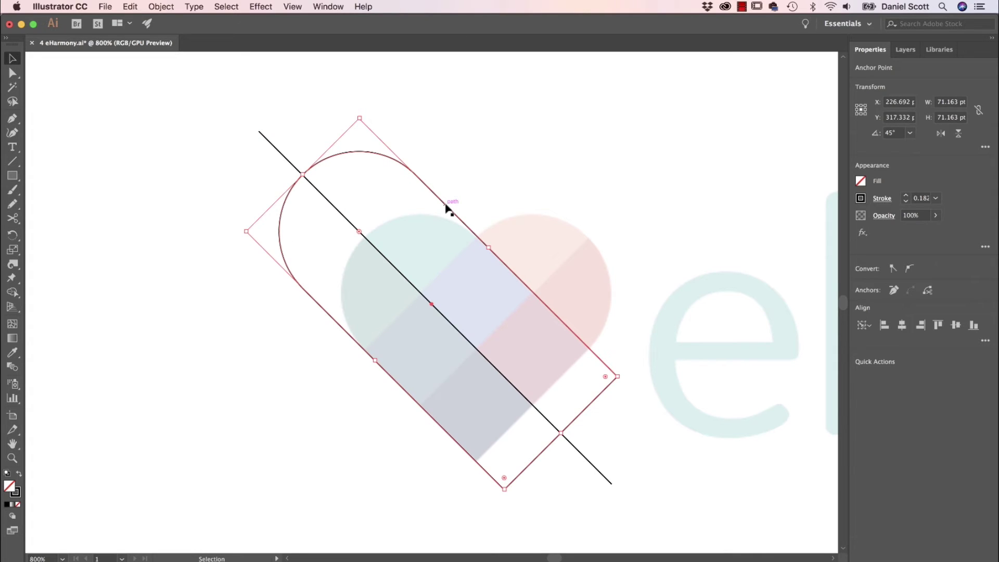
pyautogui.moveTo(448, 207); pyautogui.dragTo(509, 264)
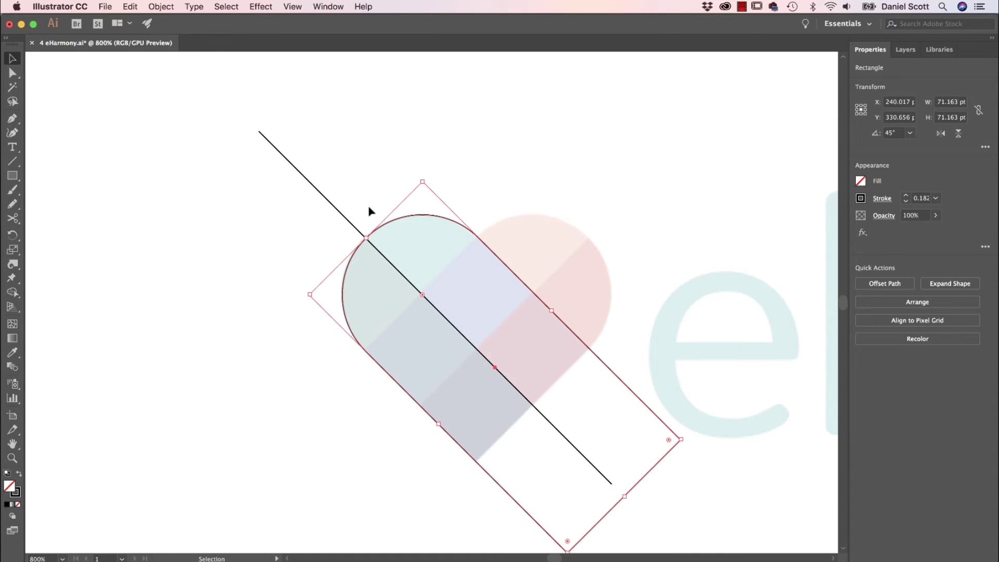
pyautogui.click(198, 221)
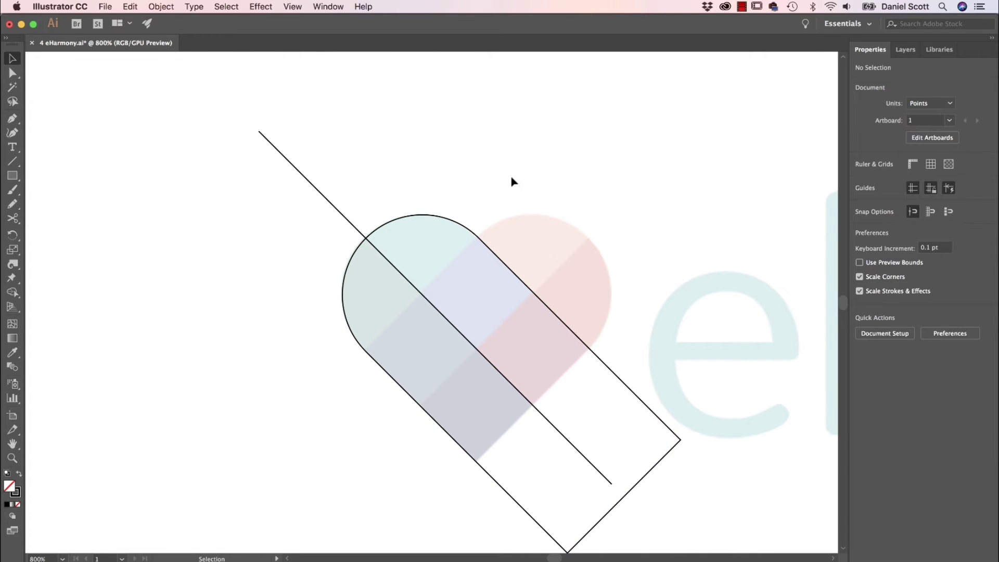
# Copy the rounded shape together with its diagonal centre line and paste the duplicate in place
pyautogui.moveTo(570, 152); pyautogui.dragTo(290, 372)
pyautogui.press('a')
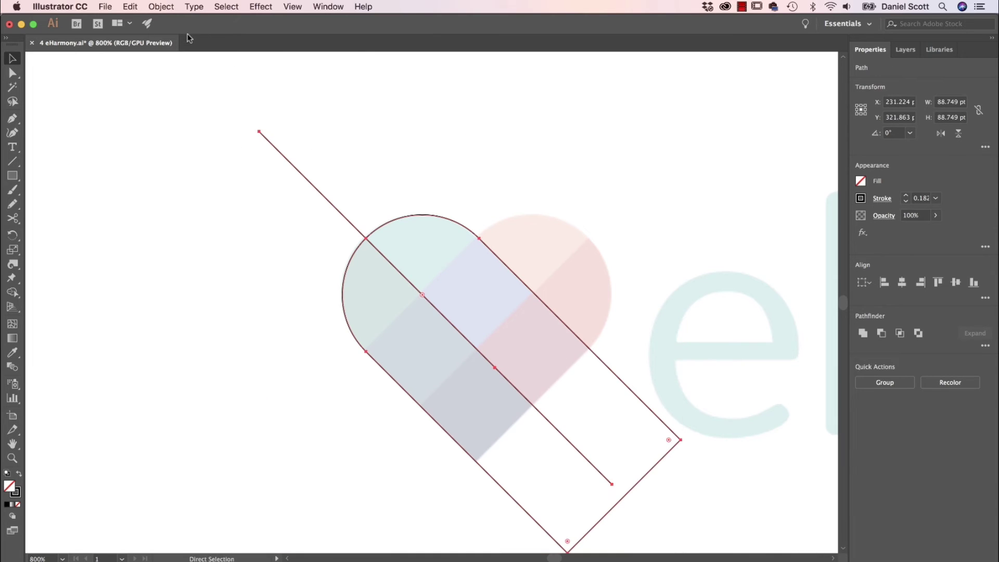
pyautogui.press('v')
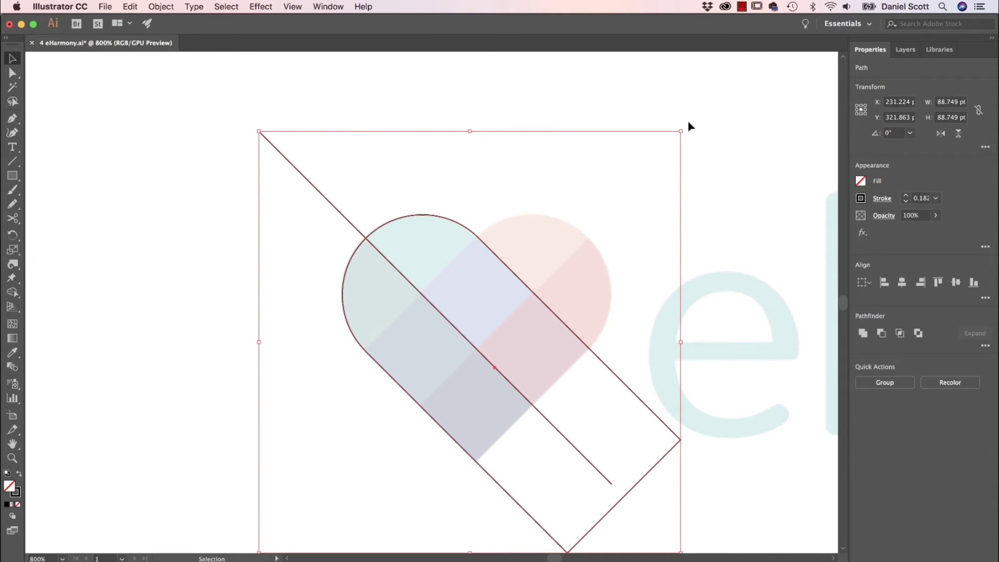
pyautogui.moveTo(686, 126); pyautogui.dragTo(640, 393)
pyautogui.hotkey('ctrl', 'z')
pyautogui.click(132, 6)
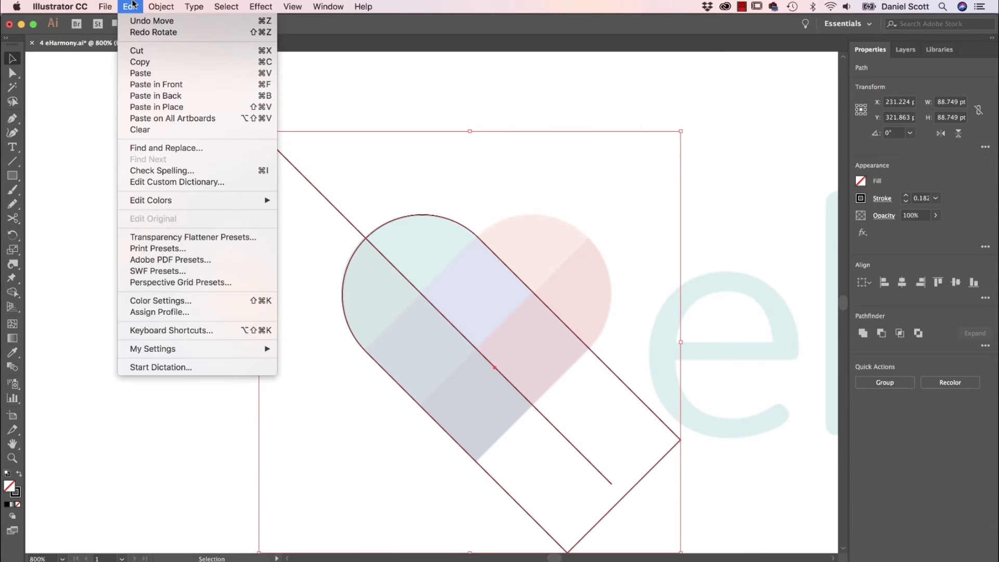
pyautogui.click(155, 61)
pyautogui.click(130, 7)
pyautogui.click(167, 108)
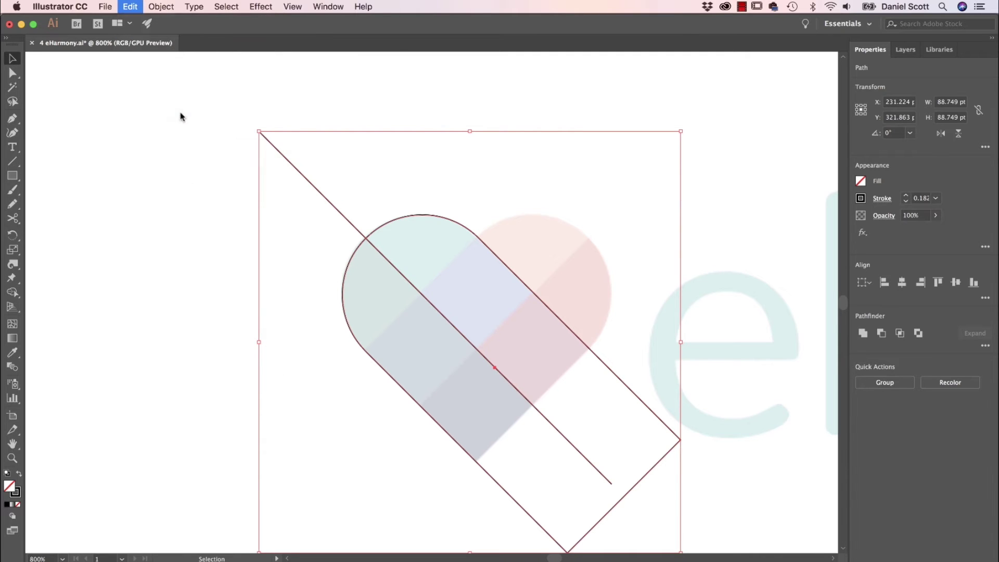
# Rotate the duplicated rounded shape and centre line 90 degrees clockwise and nudge them horizontally to fit the faded heart's upper-right lobe
pyautogui.moveTo(534, 294); pyautogui.dragTo(606, 232)
pyautogui.press('super+z')
pyautogui.moveTo(684, 125); pyautogui.dragTo(635, 461)
pyautogui.press('Right')
pyautogui.press('Right')
pyautogui.press('Right')
pyautogui.press('Left')
pyautogui.press('Left')
pyautogui.press('Left')
pyautogui.press('Left')
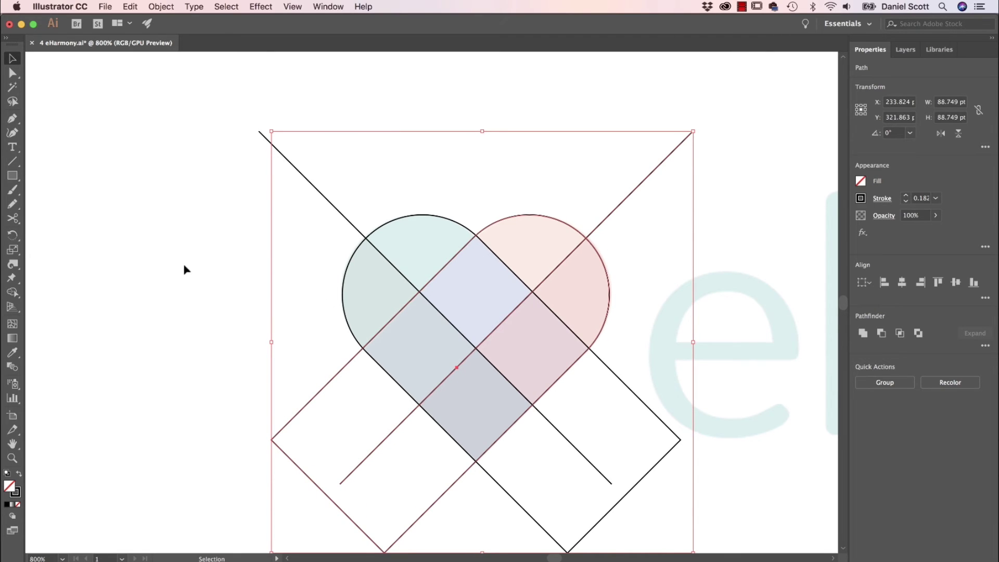
pyautogui.click(186, 270)
# Select all the crossing shapes and lines and remove the parts extending beyond the heart outline with the Shape Builder tool
pyautogui.scroll(-2, 356, 263)
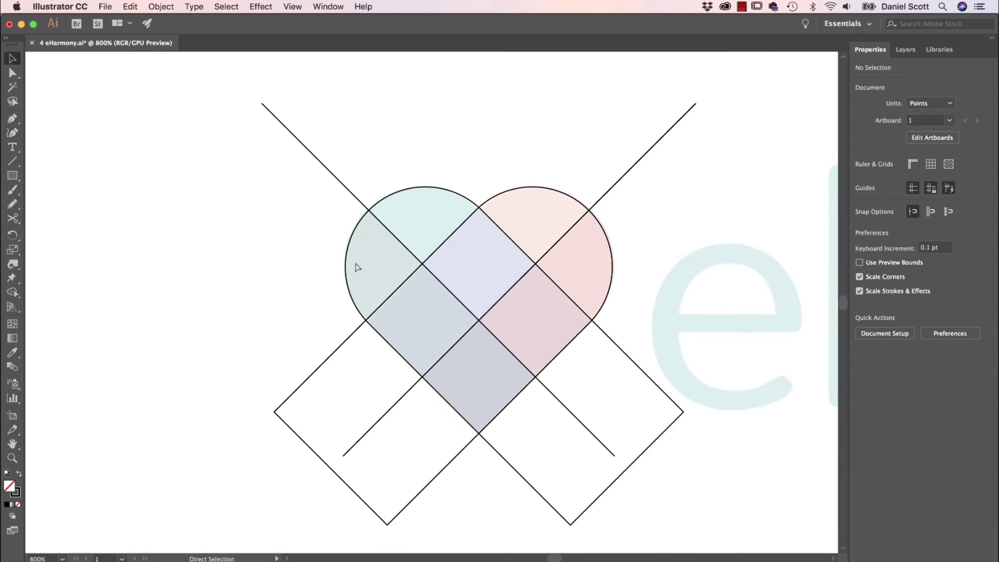
pyautogui.press('super+minus')
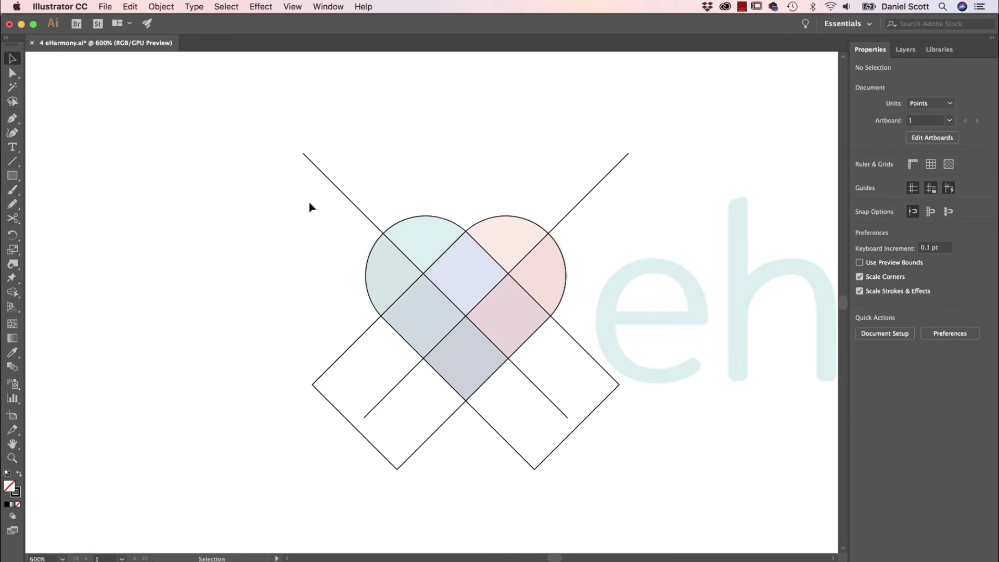
pyautogui.moveTo(279, 178); pyautogui.dragTo(634, 447)
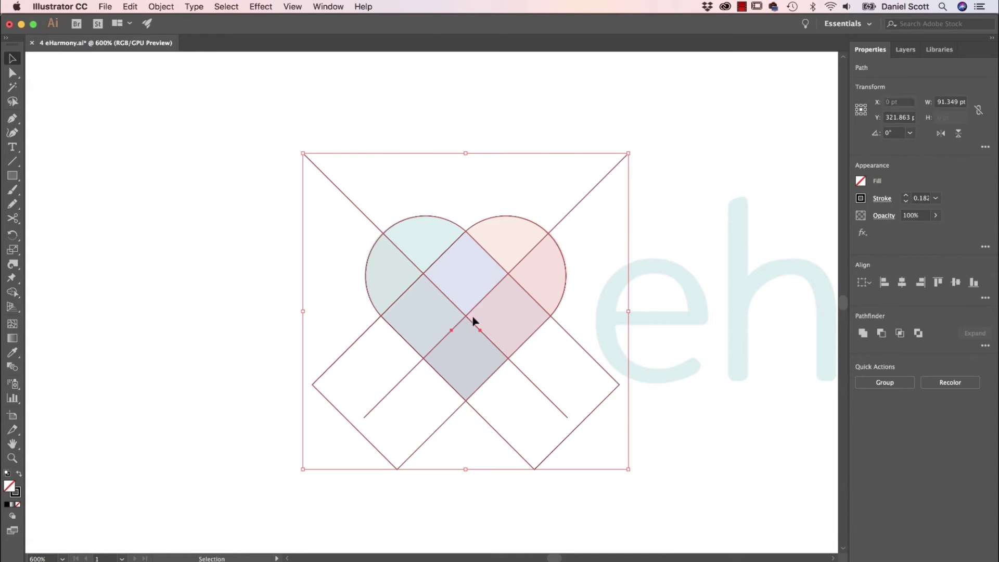
pyautogui.click(13, 292)
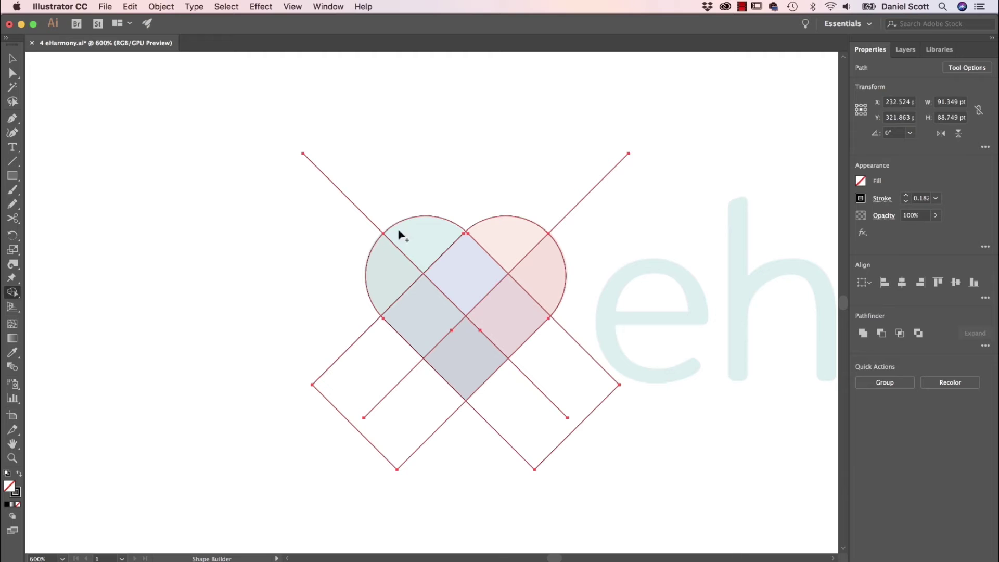
pyautogui.moveTo(613, 332); pyautogui.dragTo(470, 476)
pyautogui.click(364, 364)
pyautogui.click(343, 193)
pyautogui.press('super+equal')
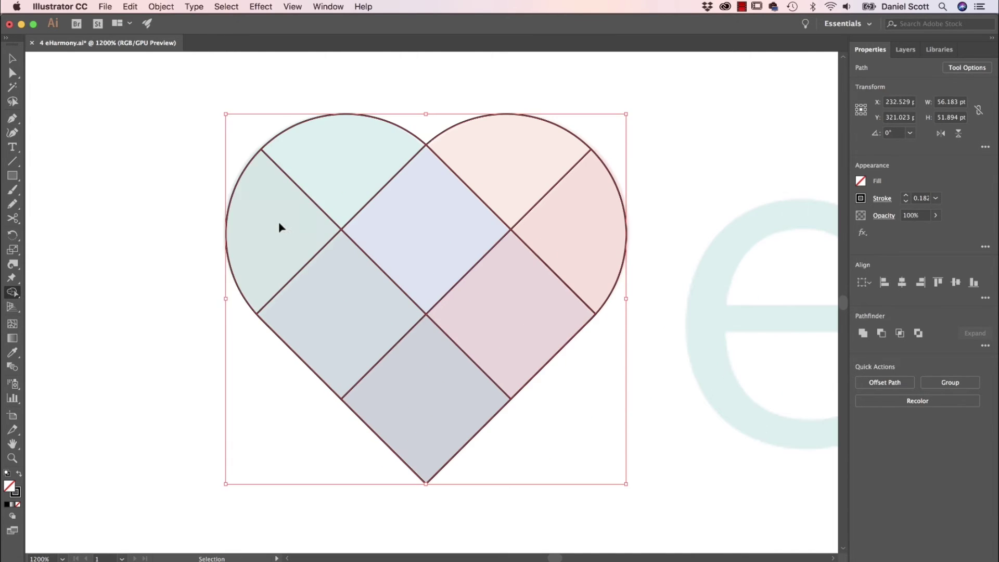
# Set the fill to green and fill the heart's two upper lobe segments and both lower side squares with the Shape Builder
pyautogui.click(862, 182)
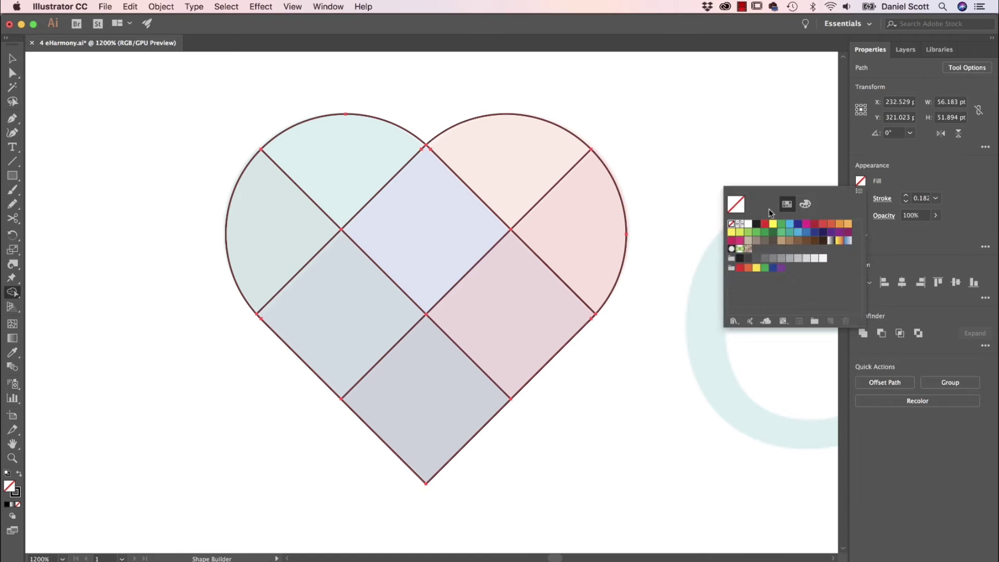
pyautogui.click(780, 219)
pyautogui.click(352, 184)
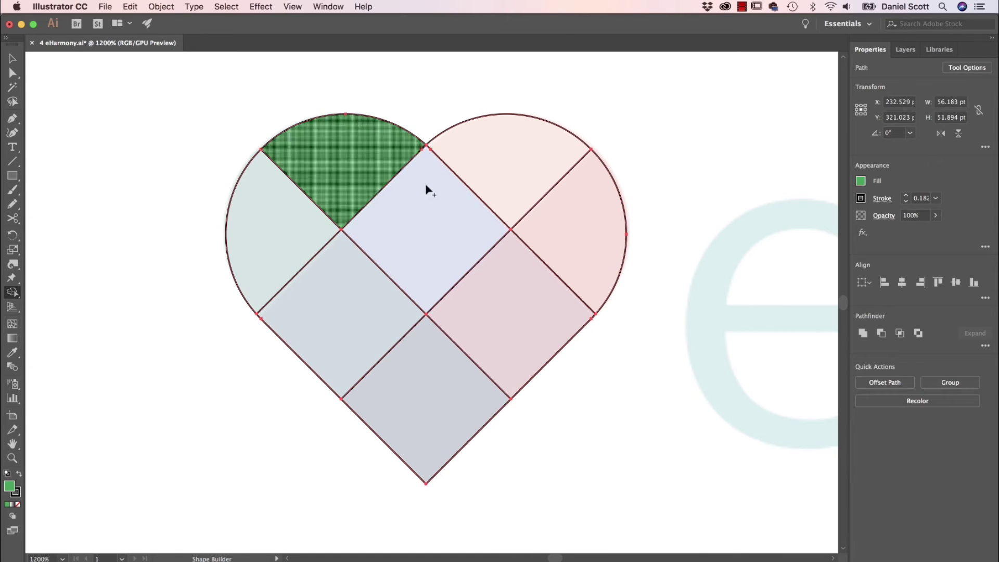
pyautogui.click(484, 172)
pyautogui.click(501, 295)
pyautogui.click(376, 308)
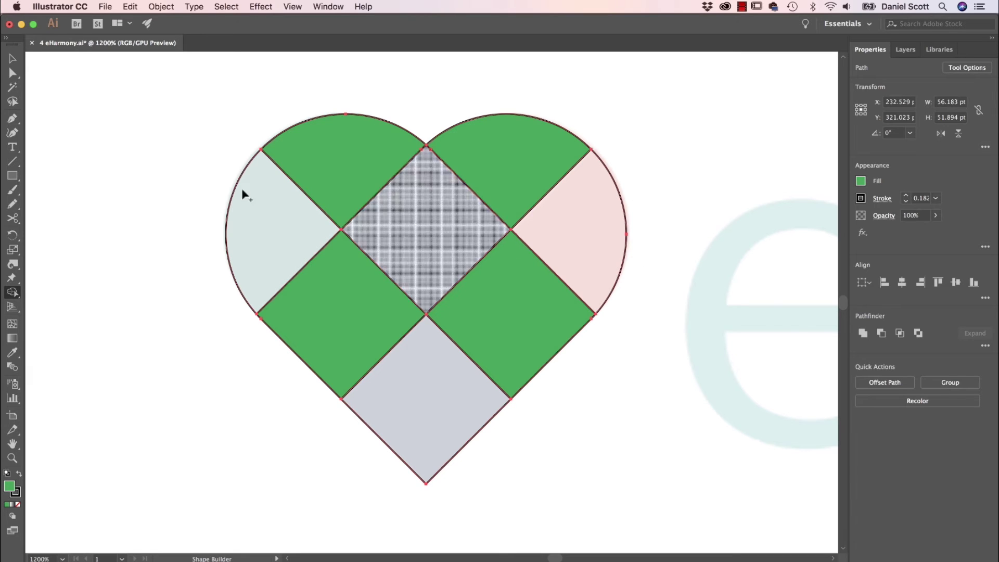
# Try moving the heart's unfilled outer-left segment away from the other pieces
pyautogui.click(12, 58)
pyautogui.click(60, 102)
pyautogui.click(258, 243)
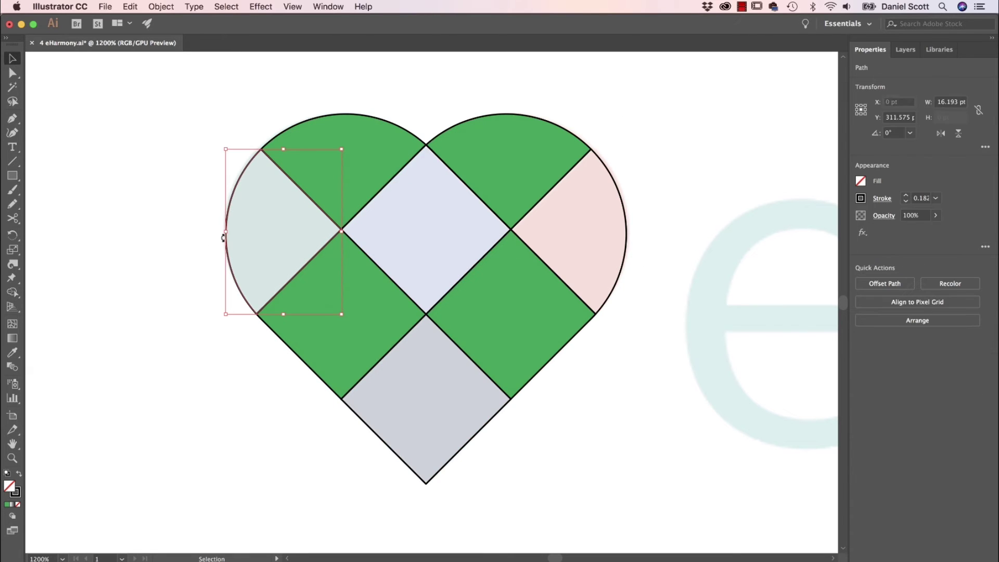
pyautogui.moveTo(232, 250); pyautogui.dragTo(159, 277)
pyautogui.press('super+z')
pyautogui.click(154, 240)
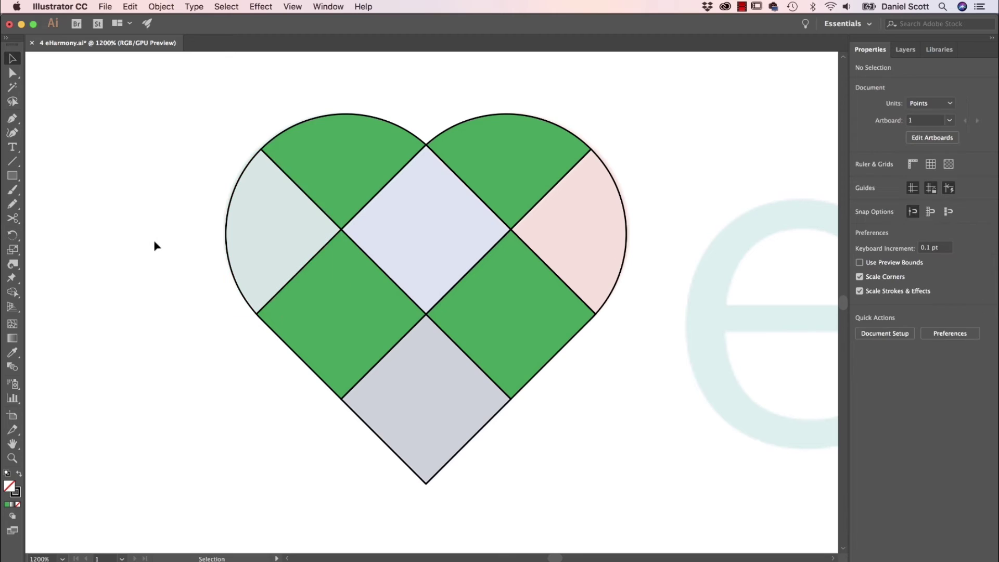
# Select all pieces of the partly green heart and set their stroke to None
pyautogui.press('super+minus')
pyautogui.moveTo(223, 169); pyautogui.dragTo(664, 430)
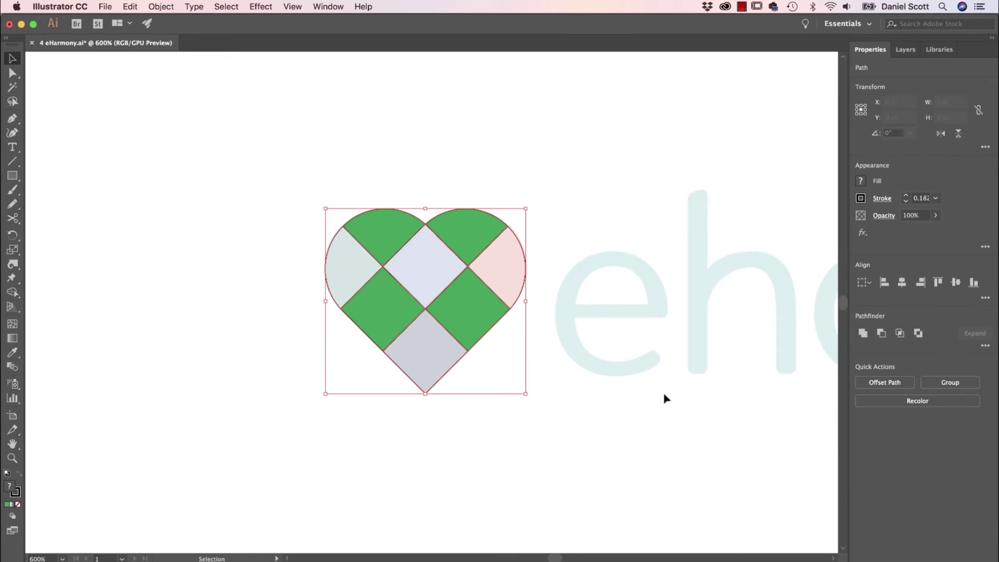
pyautogui.click(861, 198)
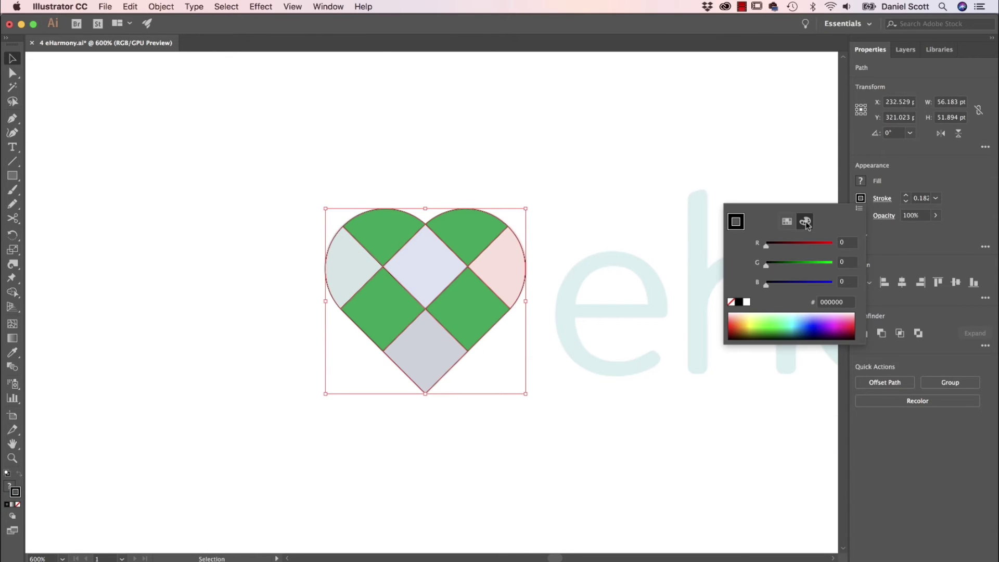
pyautogui.click(730, 301)
pyautogui.click(307, 271)
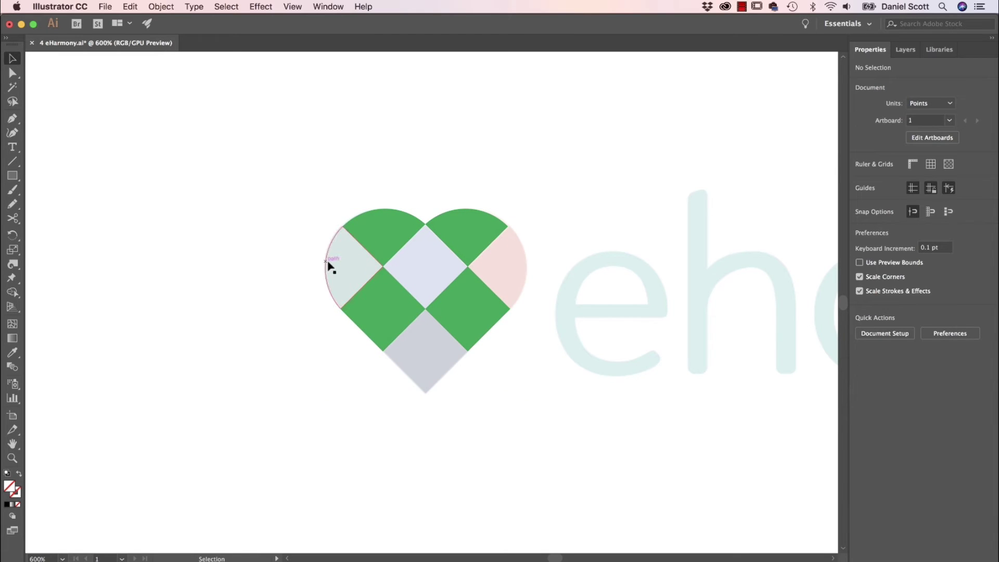
# Fill the outer-left segment with the dark green-teal sampled from the matching segment of the finished heart above using the Eyedropper
pyautogui.click(329, 293)
pyautogui.moveTo(284, 226); pyautogui.dragTo(323, 333)
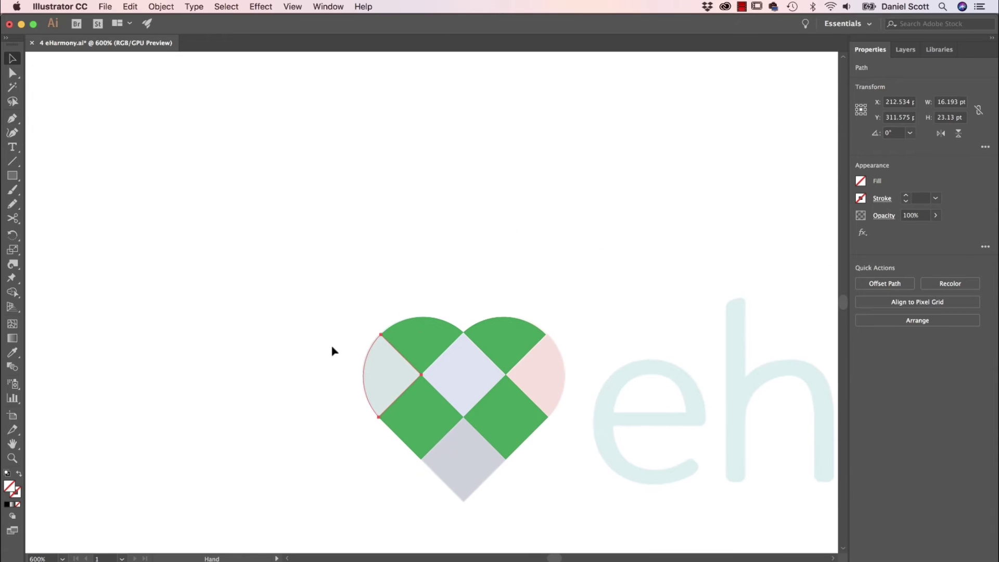
pyautogui.press('super+minus')
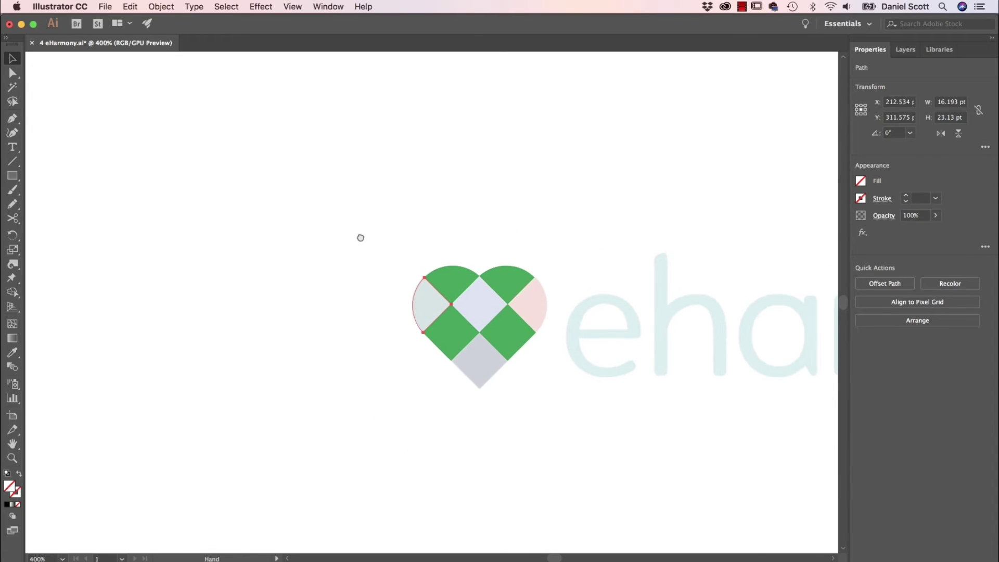
pyautogui.moveTo(357, 221); pyautogui.dragTo(361, 359)
pyautogui.press('super+minus')
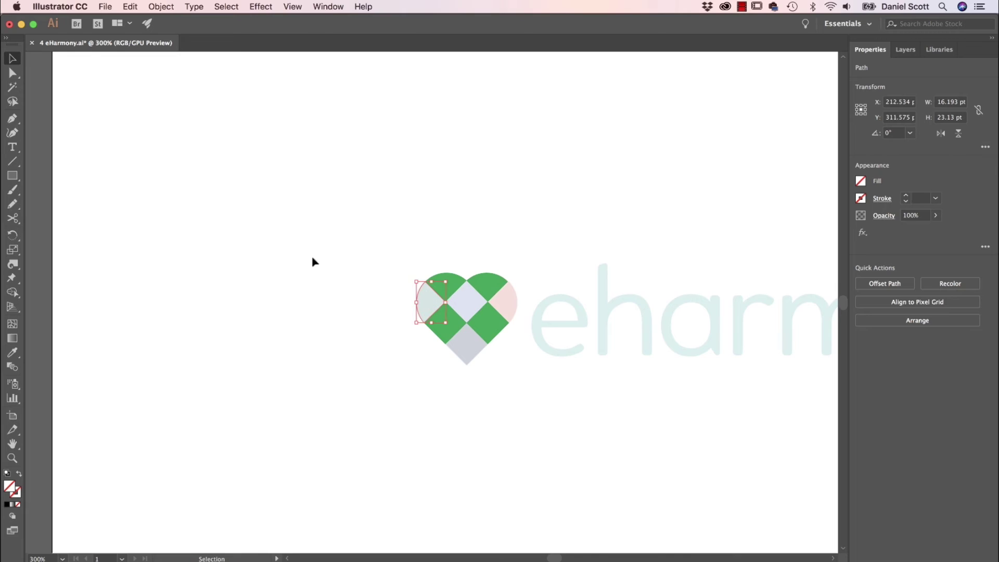
pyautogui.scroll(5, 366, 287)
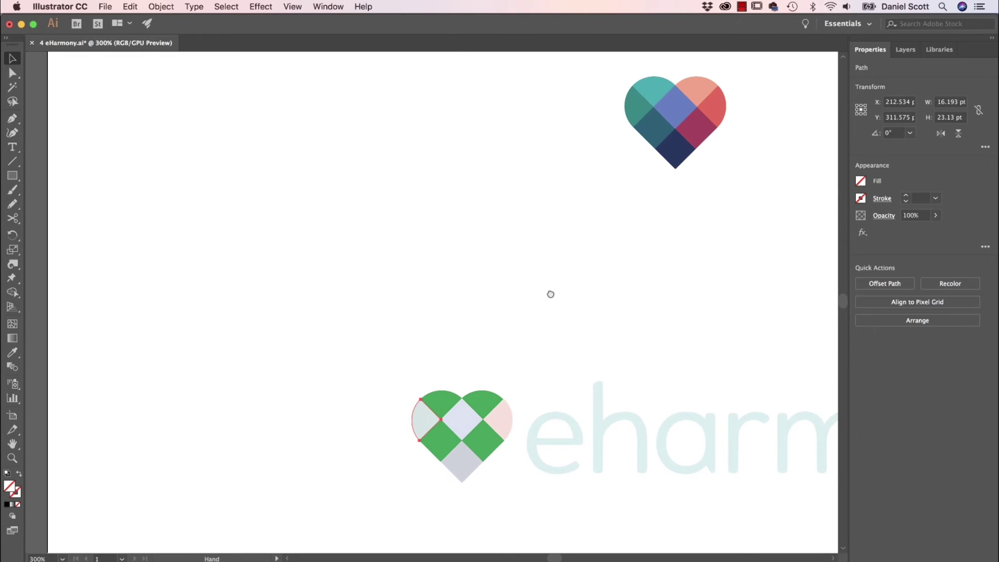
pyautogui.hscroll(2, 548, 292)
pyautogui.press('i')
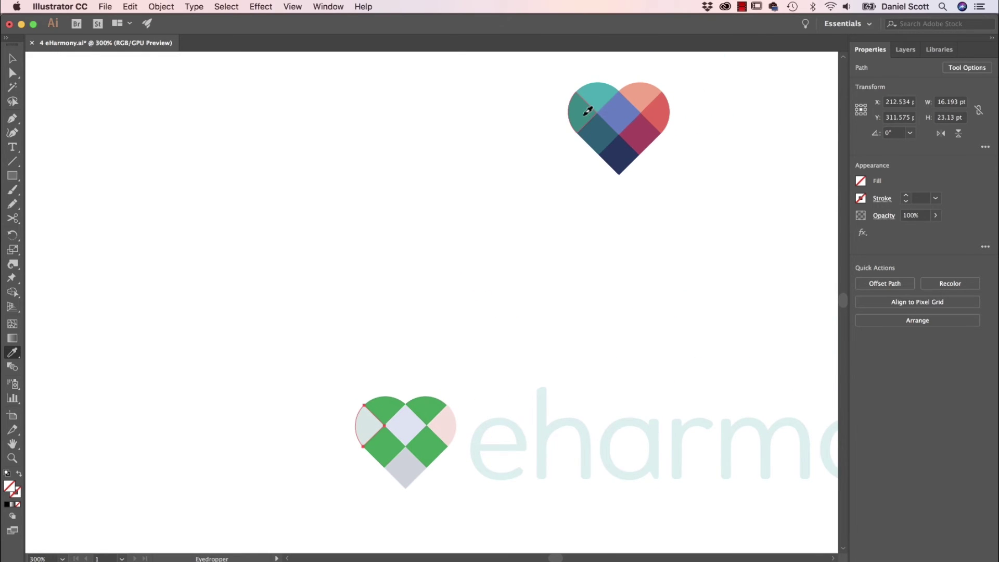
pyautogui.click(590, 116)
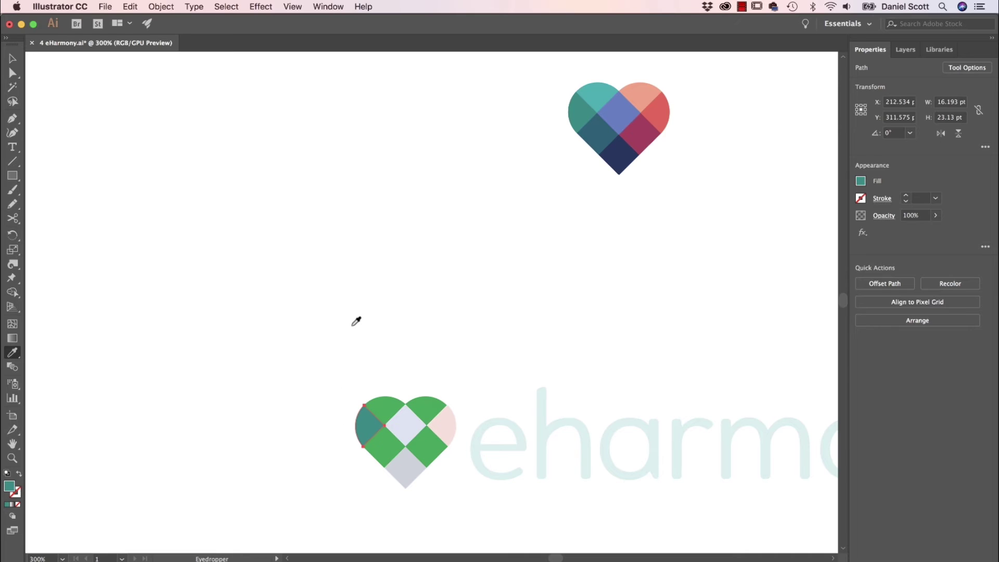
pyautogui.press('v')
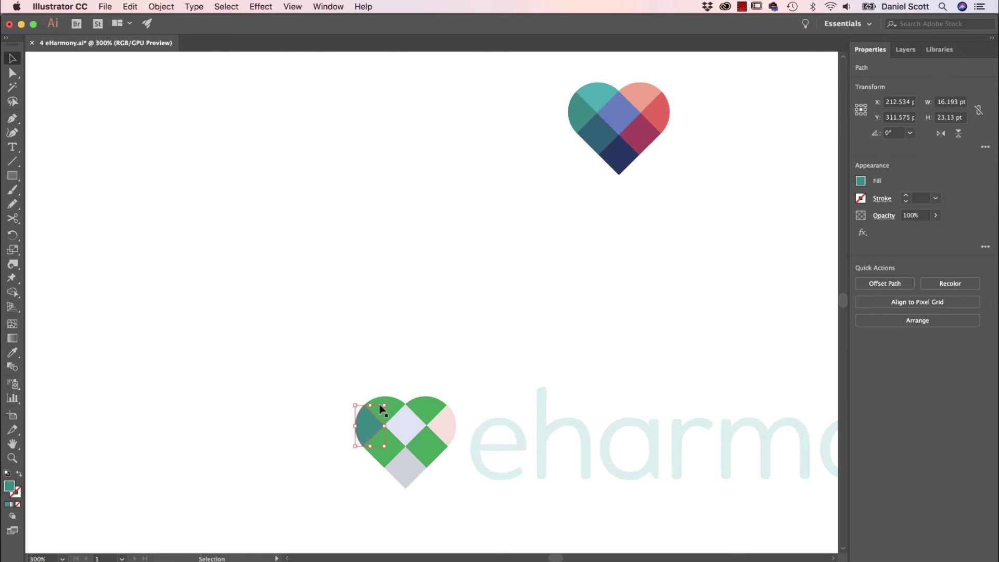
# Fill the upper-left lobe segment with light teal and the lower-left square with dark blue-teal, both sampled from the finished heart
pyautogui.click(395, 409)
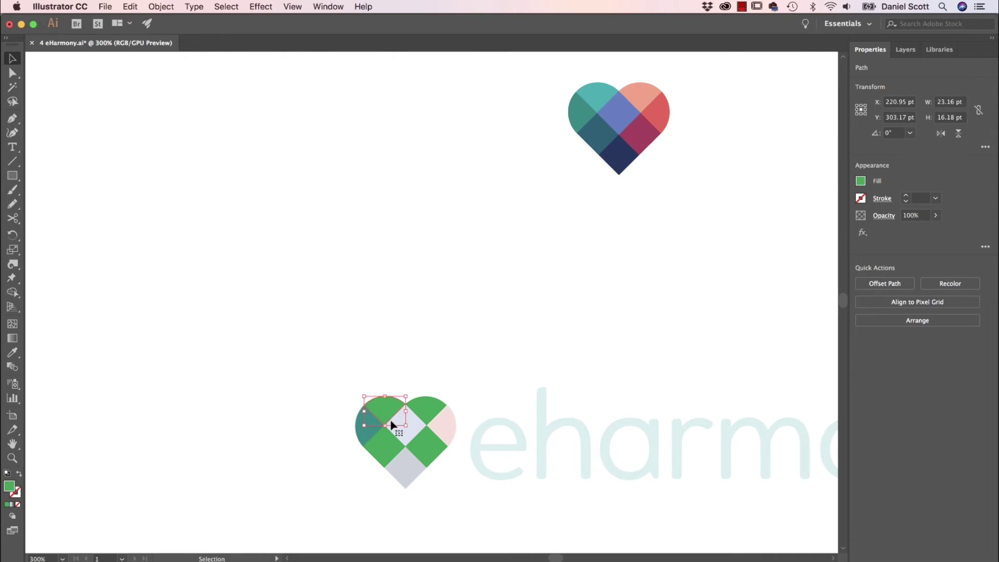
pyautogui.press('i')
pyautogui.click(607, 88)
pyautogui.press('v')
pyautogui.click(382, 450)
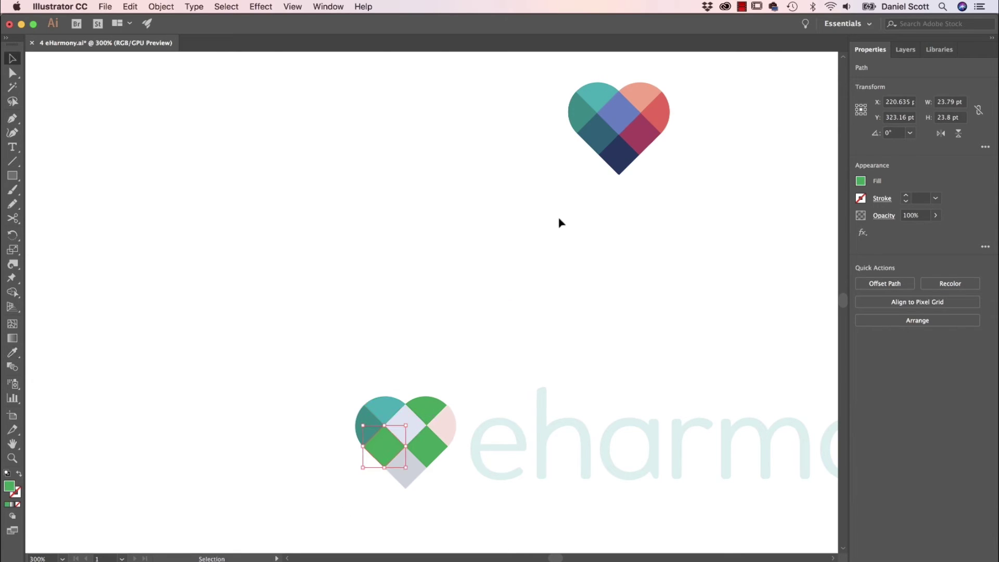
pyautogui.press('i')
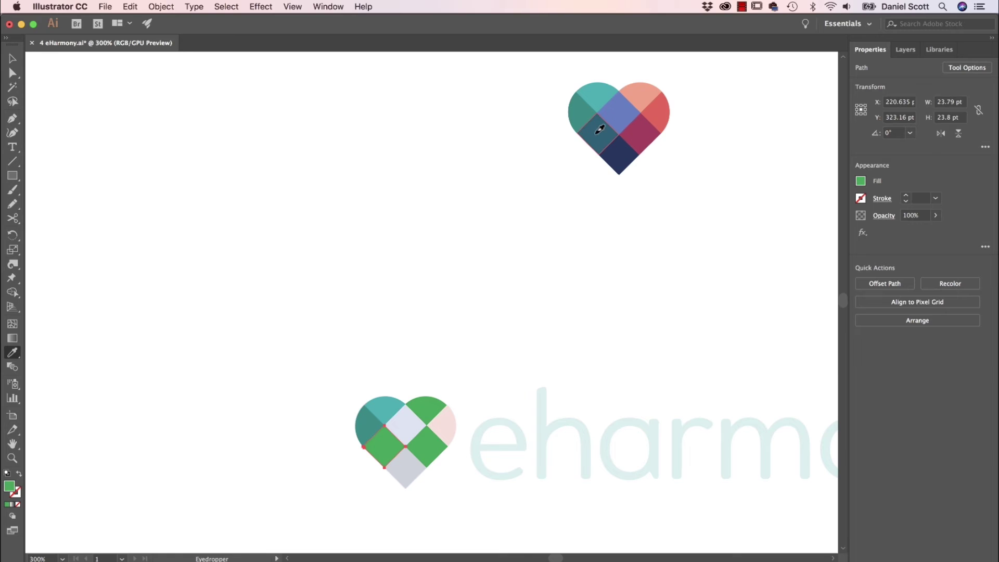
pyautogui.click(598, 130)
pyautogui.press('v')
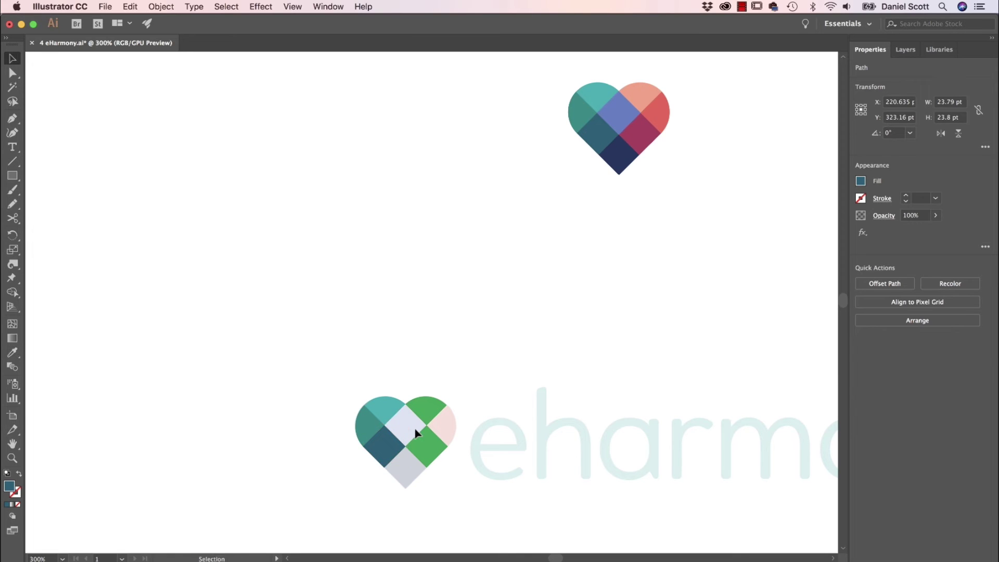
pyautogui.press('super+shift+a')
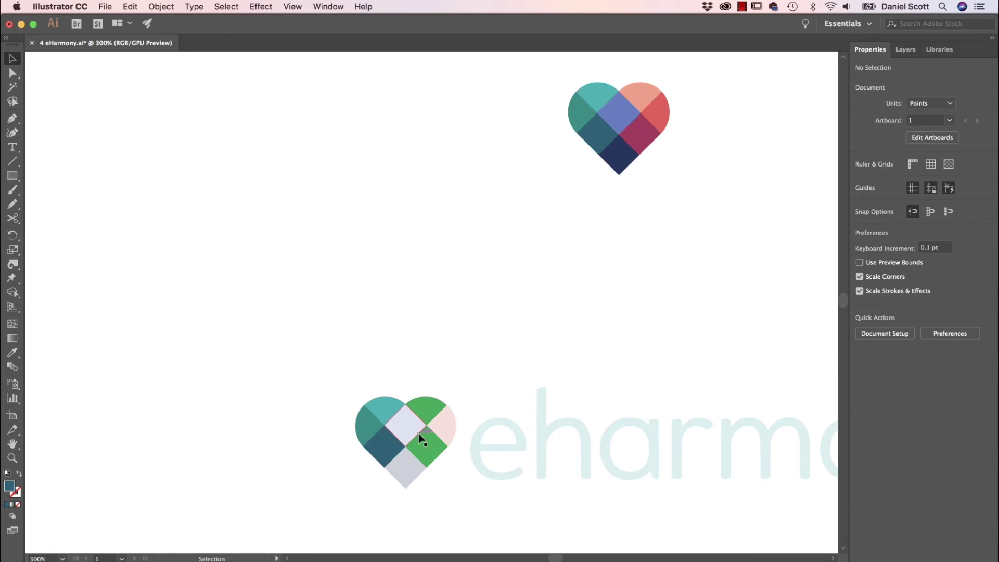
# Fill the centre square with violet-blue and the upper-right lobe segment with salmon, both sampled from the finished heart
pyautogui.click(410, 424)
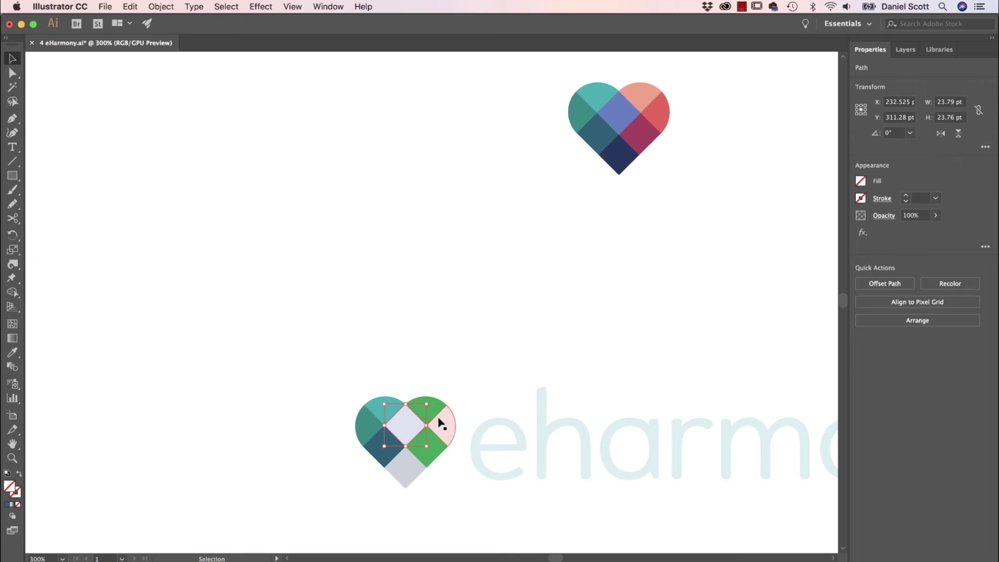
pyautogui.press('i')
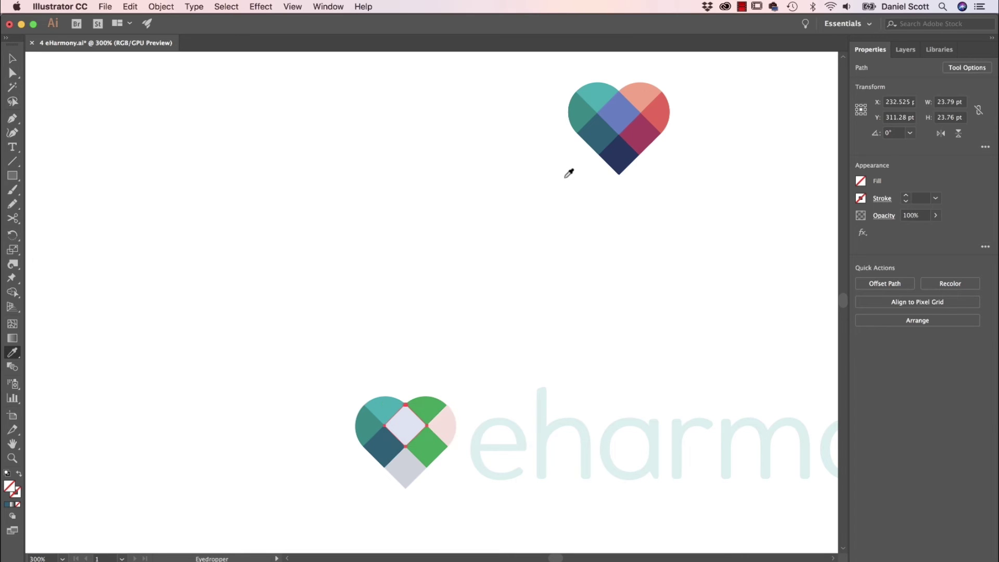
pyautogui.click(623, 111)
pyautogui.press('v')
pyautogui.click(439, 406)
pyautogui.press('i')
pyautogui.click(648, 89)
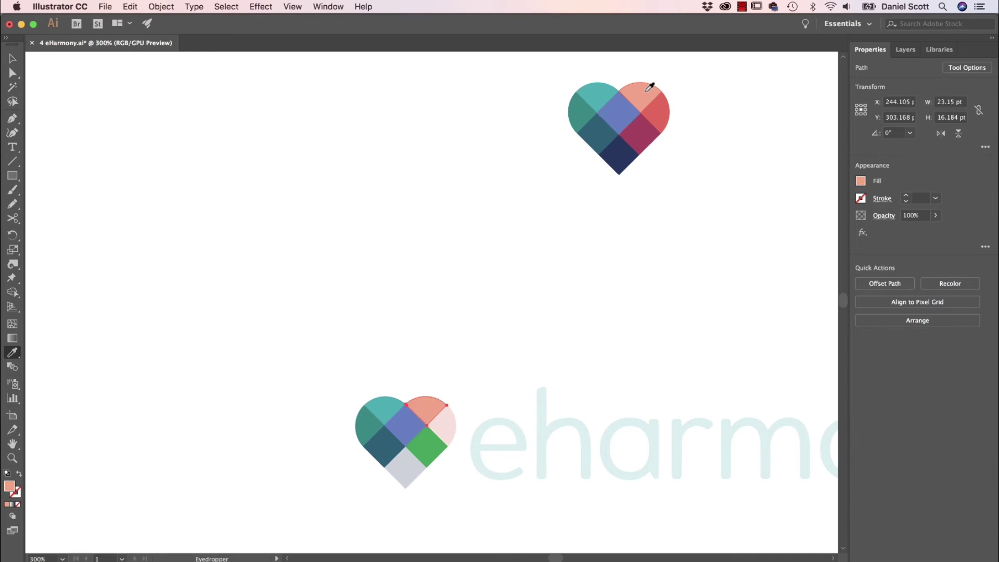
pyautogui.press('v')
# Fill the outer-right segment with red and the lower-right square with crimson, both sampled from the finished heart
pyautogui.click(454, 441)
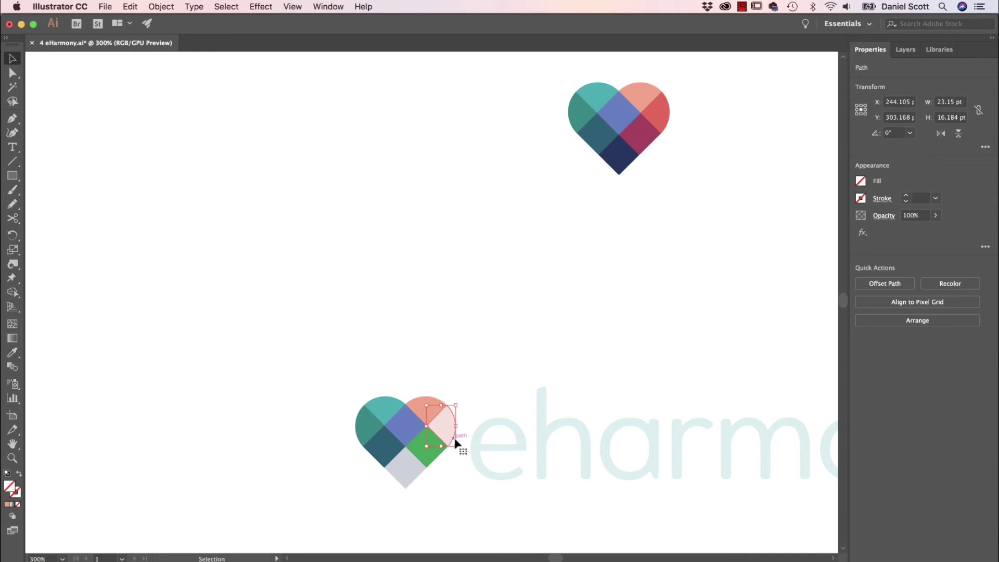
pyautogui.press('i')
pyautogui.click(662, 107)
pyautogui.press('v')
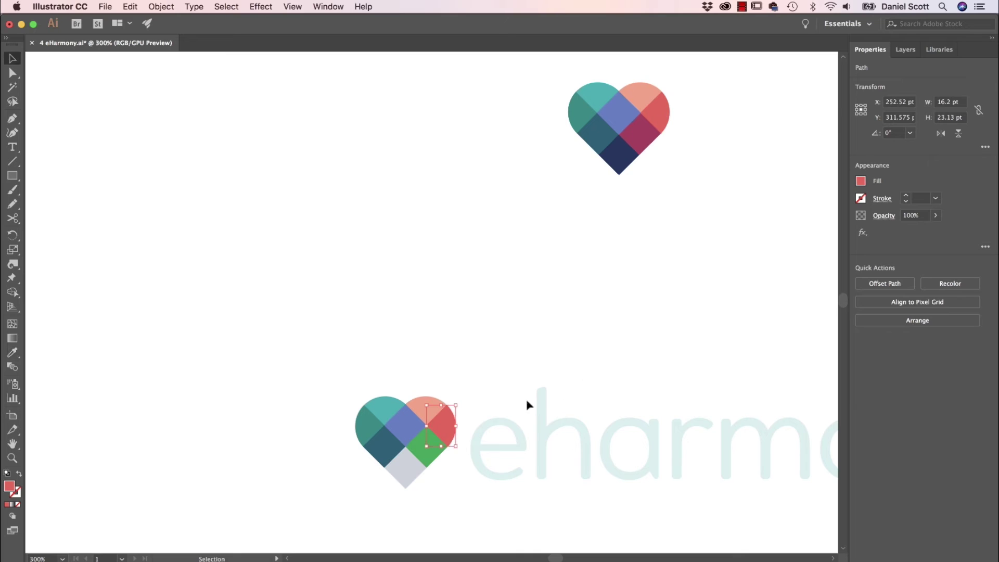
pyautogui.click(428, 461)
pyautogui.press('i')
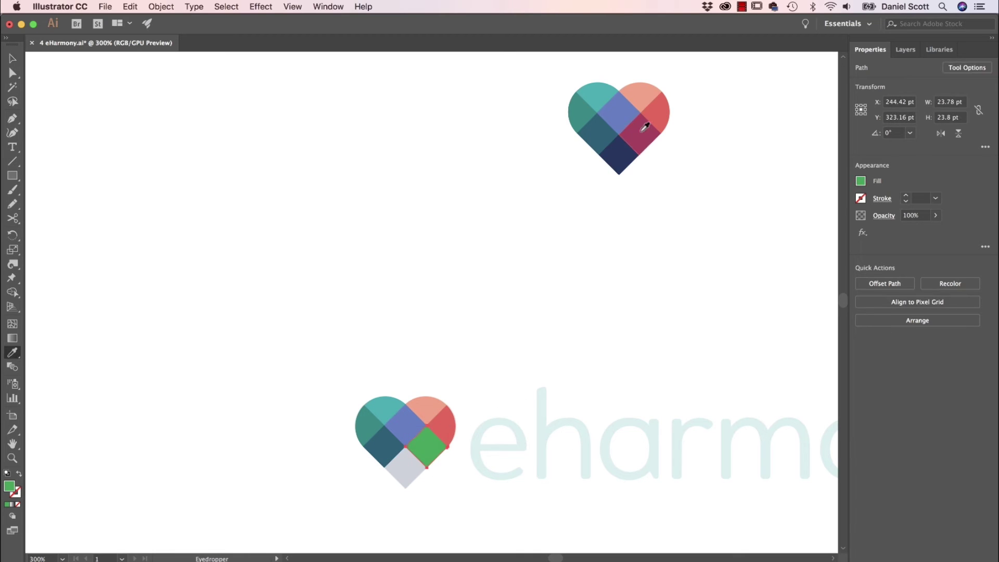
pyautogui.click(644, 126)
# Fill the heart's bottom square with the navy sampled from the finished heart, and deselect it
pyautogui.keyDown('super'); pyautogui.click(405, 471); pyautogui.keyUp('super')
pyautogui.click(618, 155)
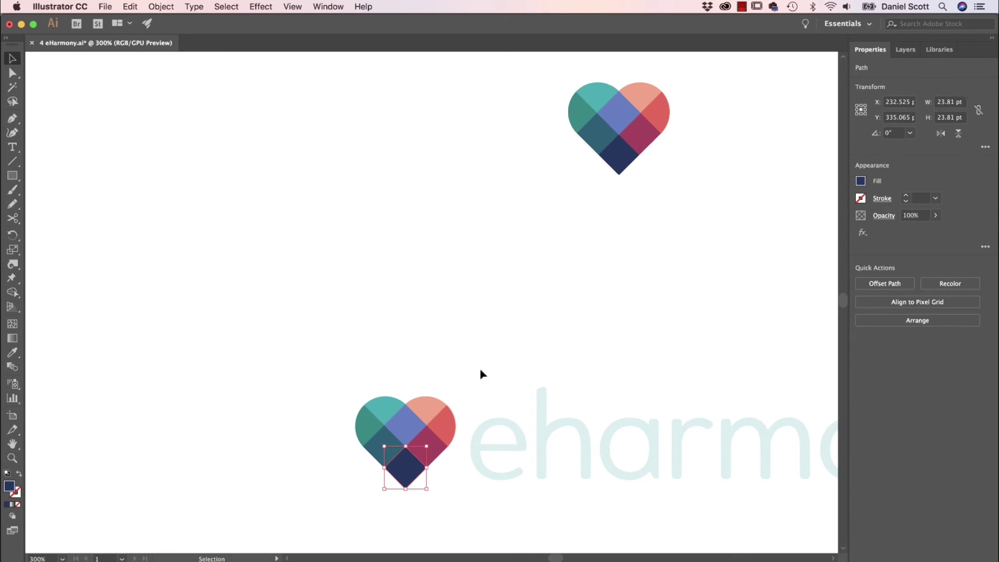
pyautogui.press('super+shift+a')
pyautogui.press('v')
pyautogui.press('super+minus')
pyautogui.press('super+minus')
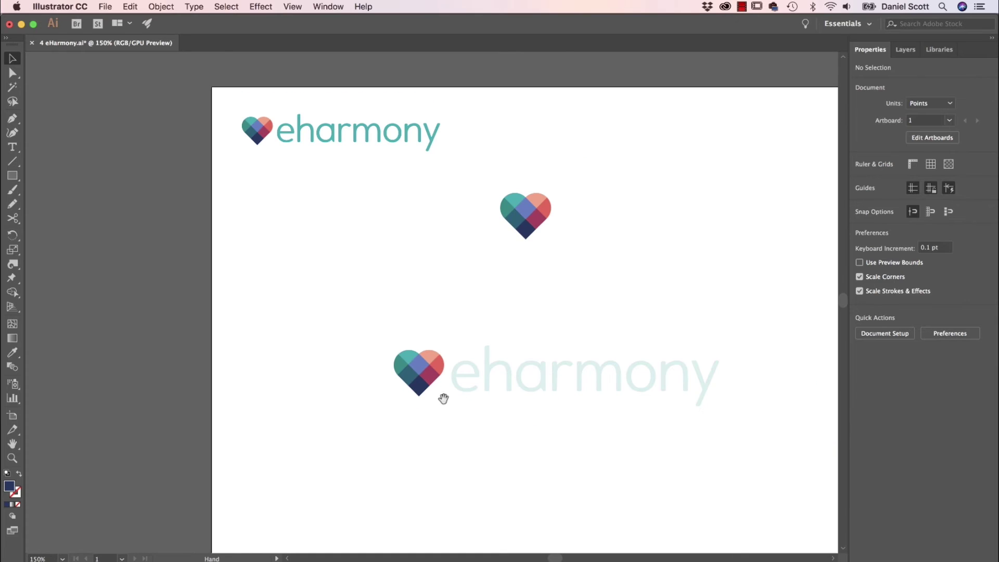
pyautogui.moveTo(559, 227); pyautogui.dragTo(555, 283)
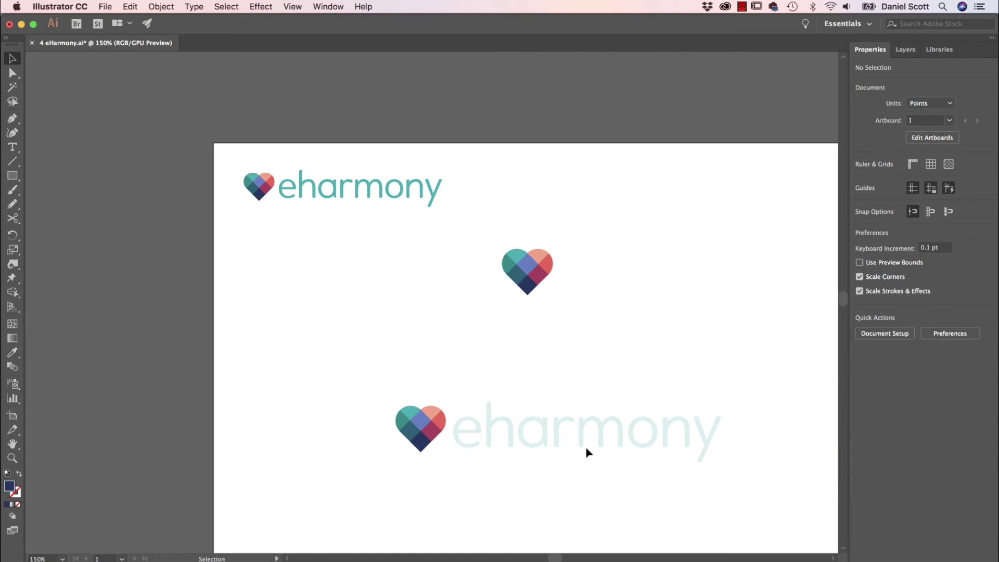
# Capture a screenshot of only the teal "eharmony" wordmark in the original logo at 400% zoom
pyautogui.moveTo(307, 250); pyautogui.dragTo(323, 318)
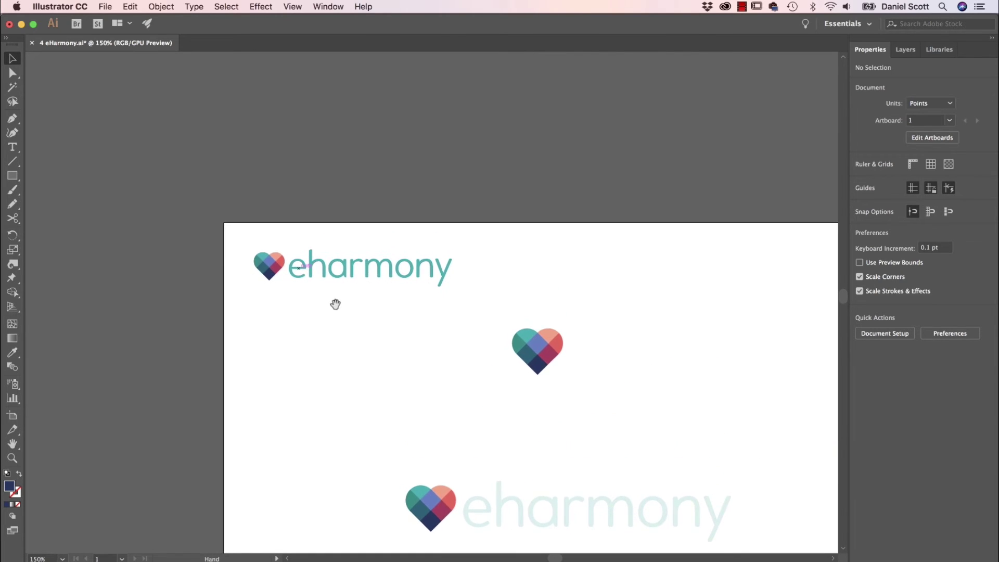
pyautogui.press('super+plus')
pyautogui.press('super+plus')
pyautogui.press('super+plus')
pyautogui.moveTo(348, 272); pyautogui.dragTo(582, 435)
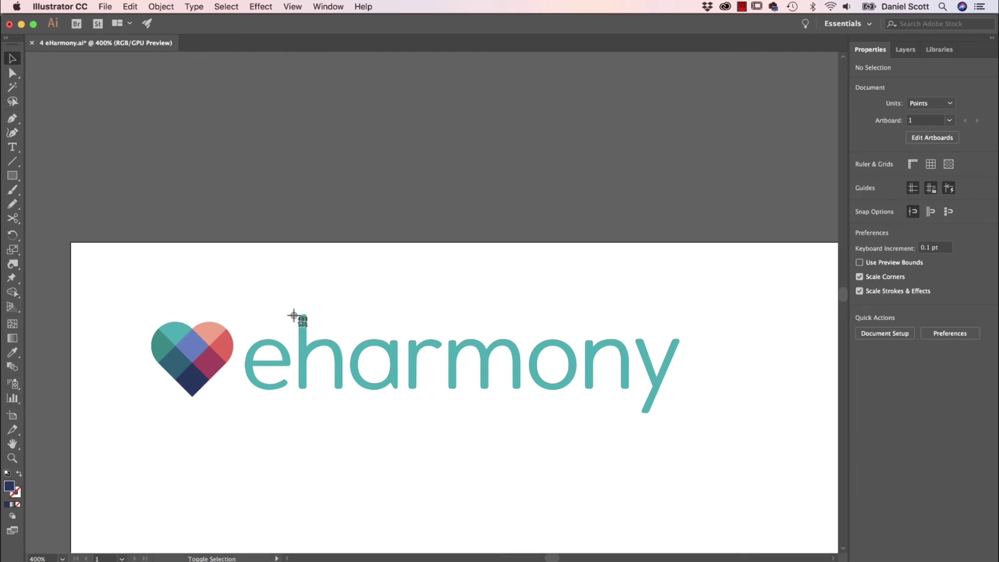
pyautogui.moveTo(244, 304); pyautogui.dragTo(731, 437)
# Switch to the Typekit site in Chrome and submit the wordmark screenshot from Finder to its visual font search
pyautogui.press('super+Tab')
pyautogui.press('super+Tab')
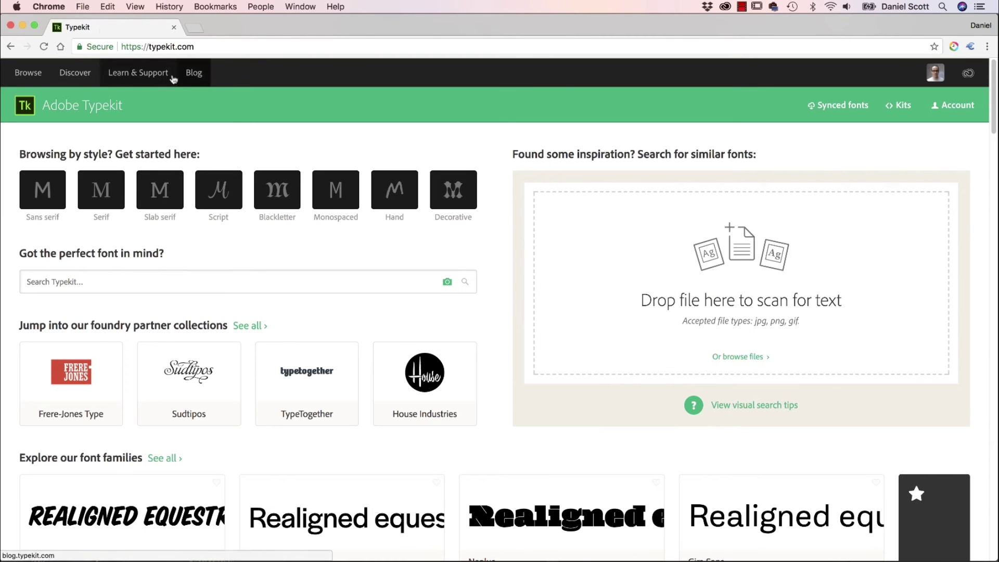
pyautogui.press('super+Tab')
pyautogui.press('super+Tab')
pyautogui.press('super+Tab')
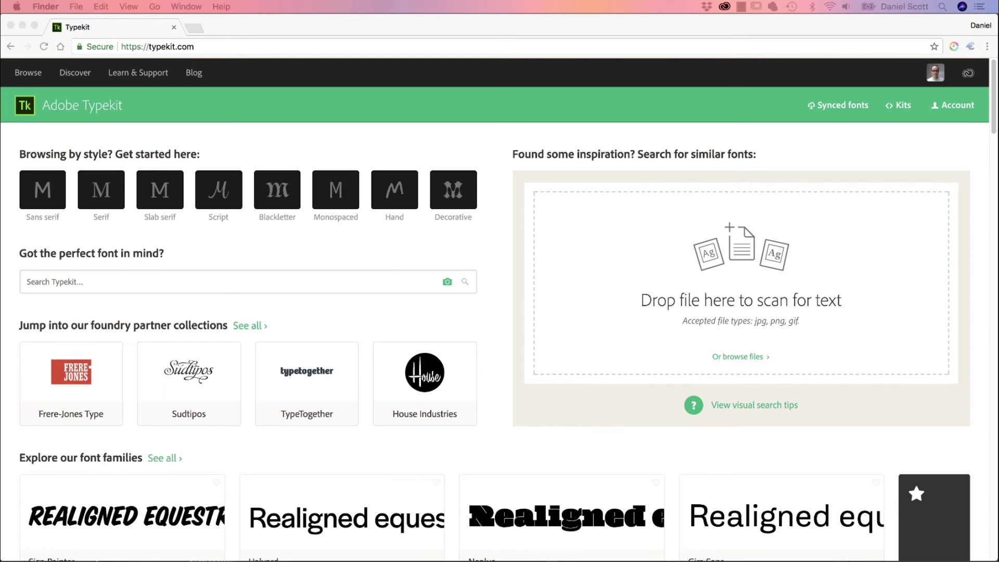
pyautogui.moveTo(224, 276); pyautogui.dragTo(544, 266)
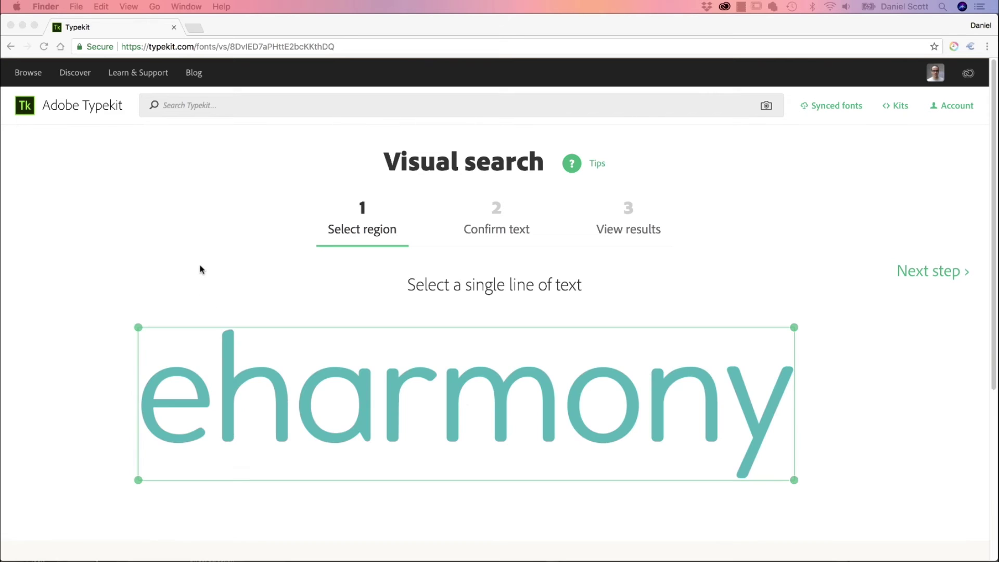
# Accept the region around the whole word, confirm the text as "eharmony", and go to the similar-font results
pyautogui.click(945, 273)
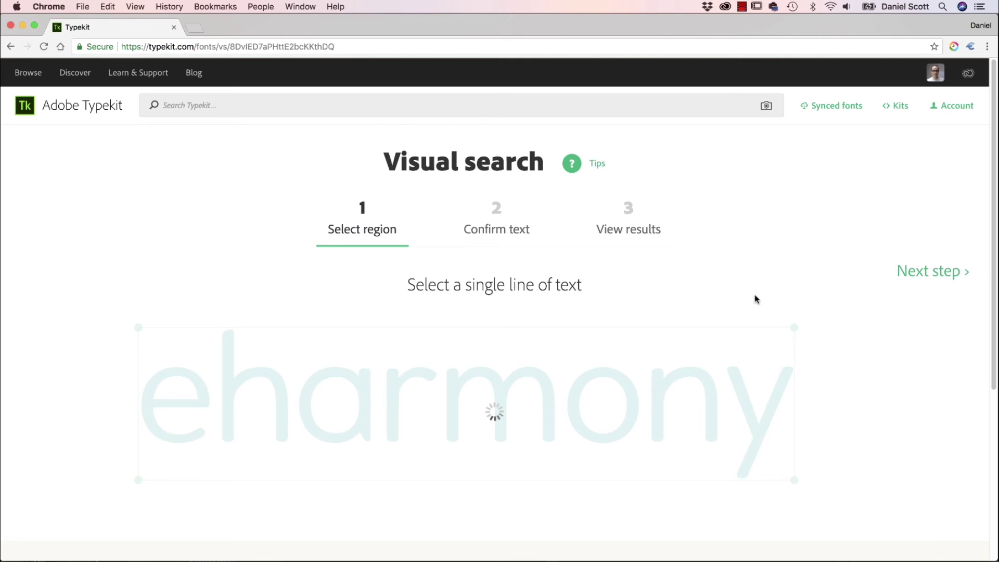
pyautogui.scroll(-4, 541, 376)
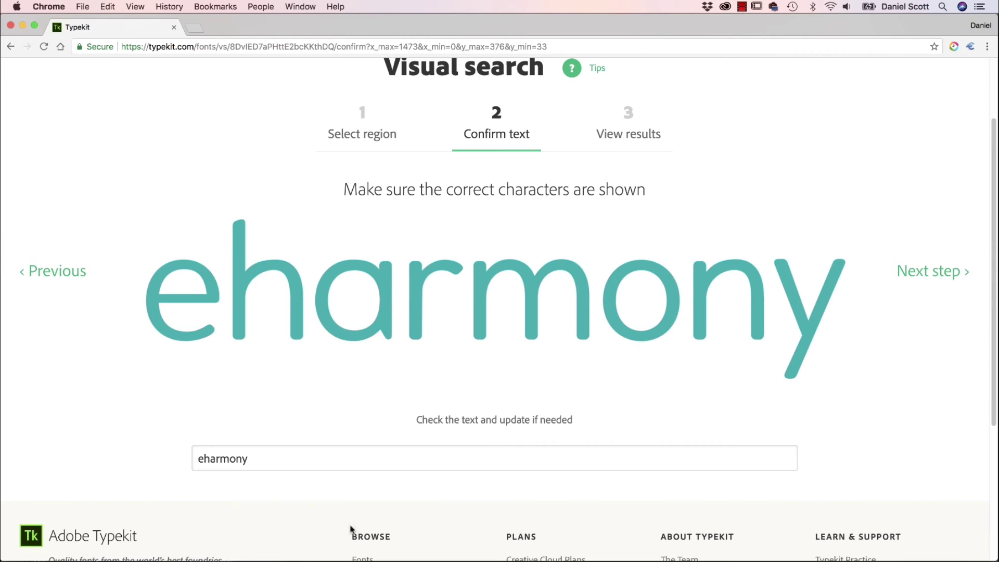
pyautogui.click(355, 457)
pyautogui.click(924, 274)
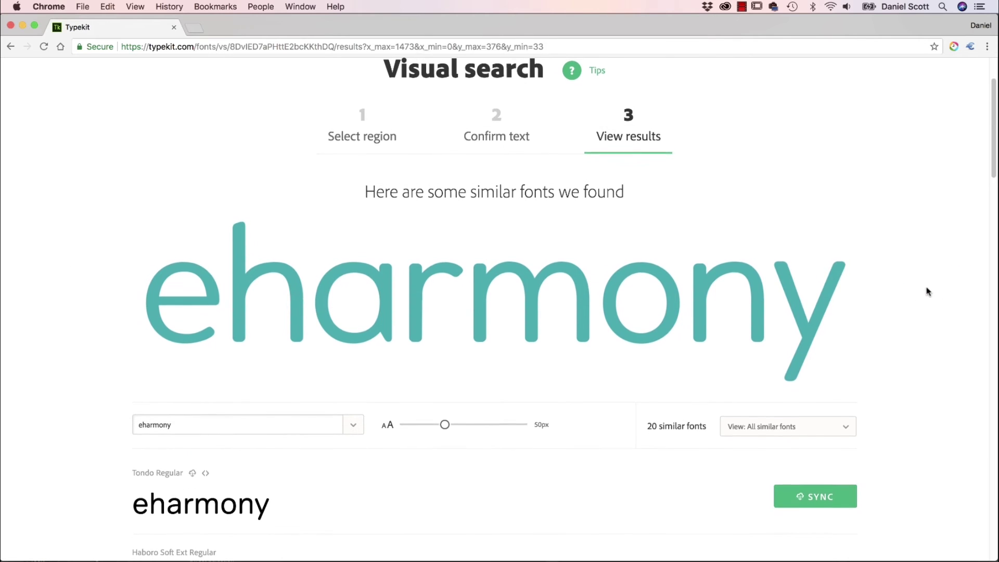
# Enlarge the sample text of the similar-font results to 120px for comparison with the wordmark
pyautogui.scroll(-4, 621, 446)
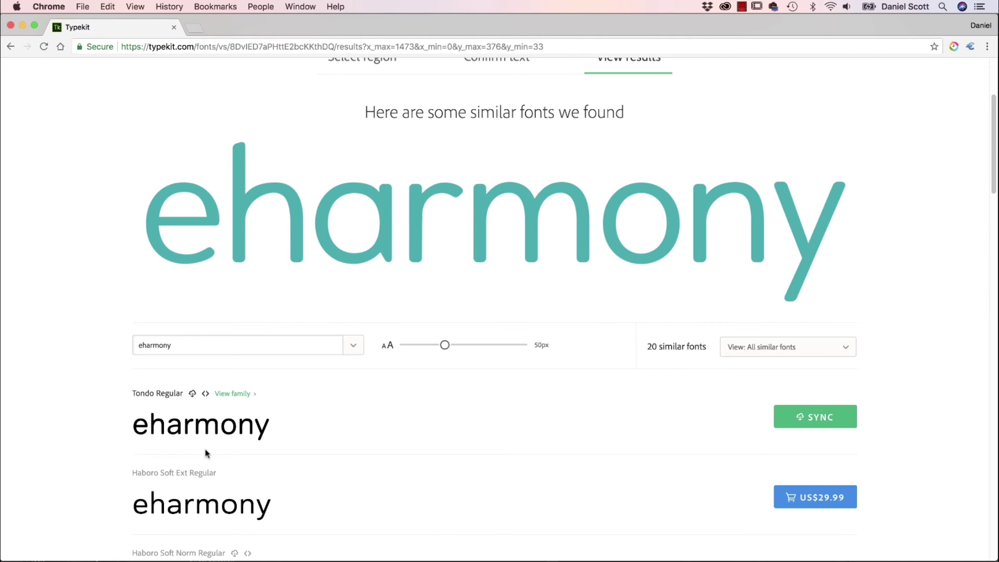
pyautogui.press('super+equal')
pyautogui.press('super+minus')
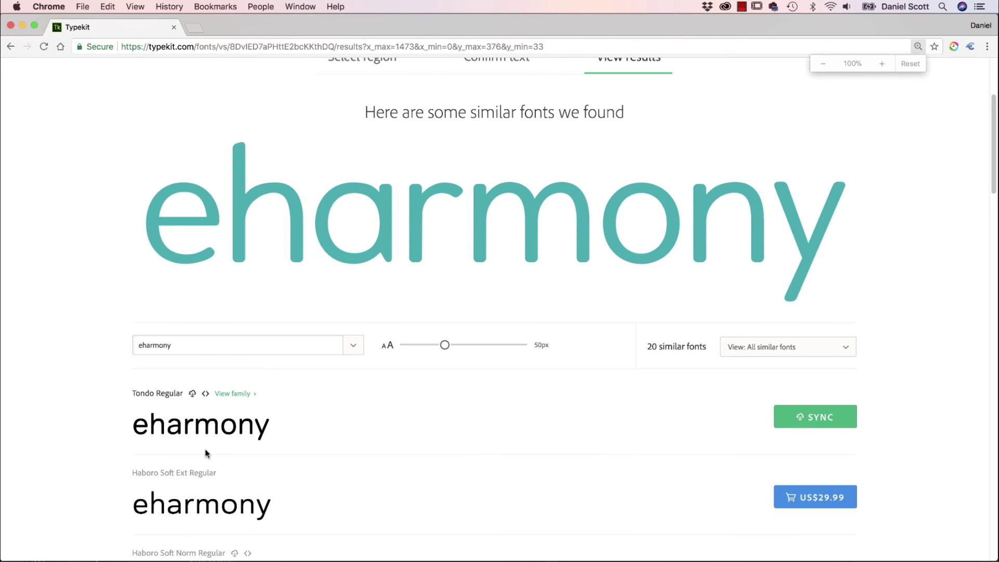
pyautogui.moveTo(445, 348); pyautogui.dragTo(513, 361)
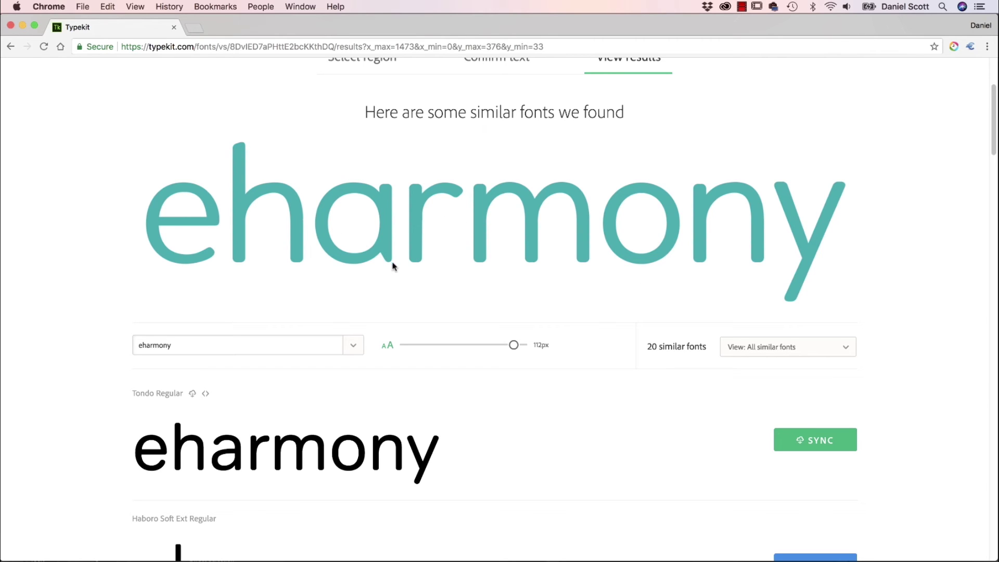
pyautogui.moveTo(514, 346); pyautogui.dragTo(523, 346)
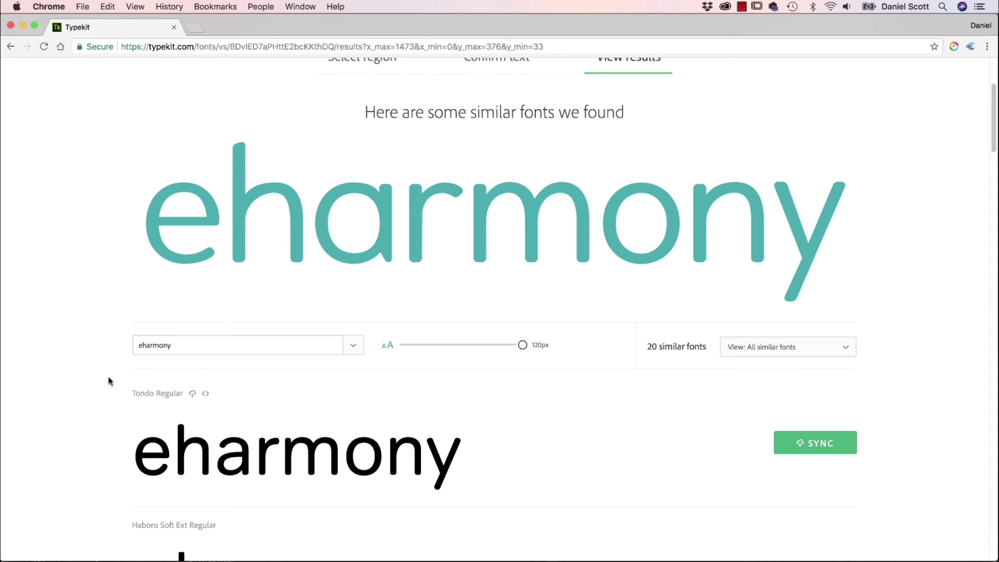
# Compare the letter shapes of the suggested fonts with the eharmony wordmark through the whole results list
pyautogui.scroll(-5, 71, 412)
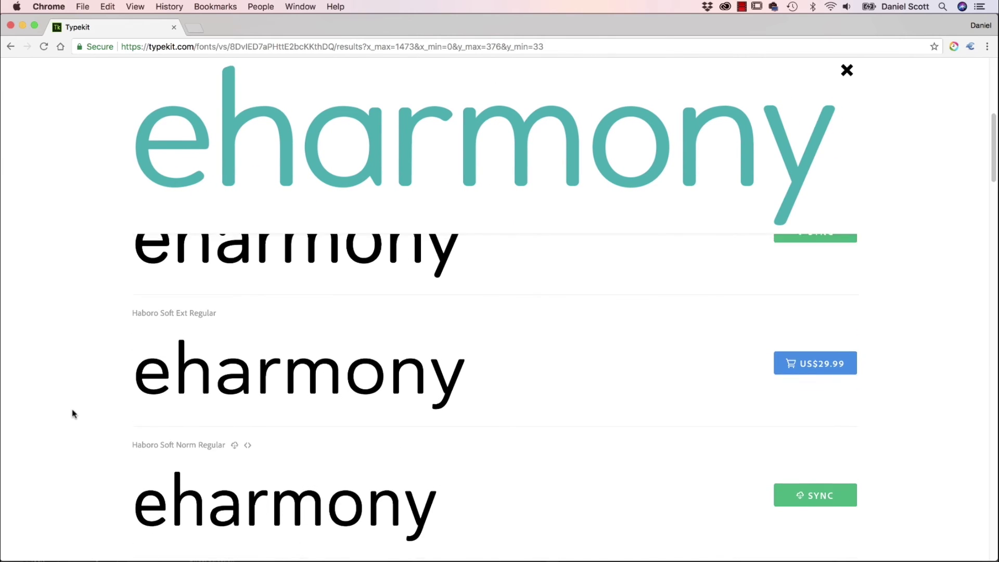
pyautogui.scroll(5, 139, 412)
pyautogui.scroll(-10, 329, 420)
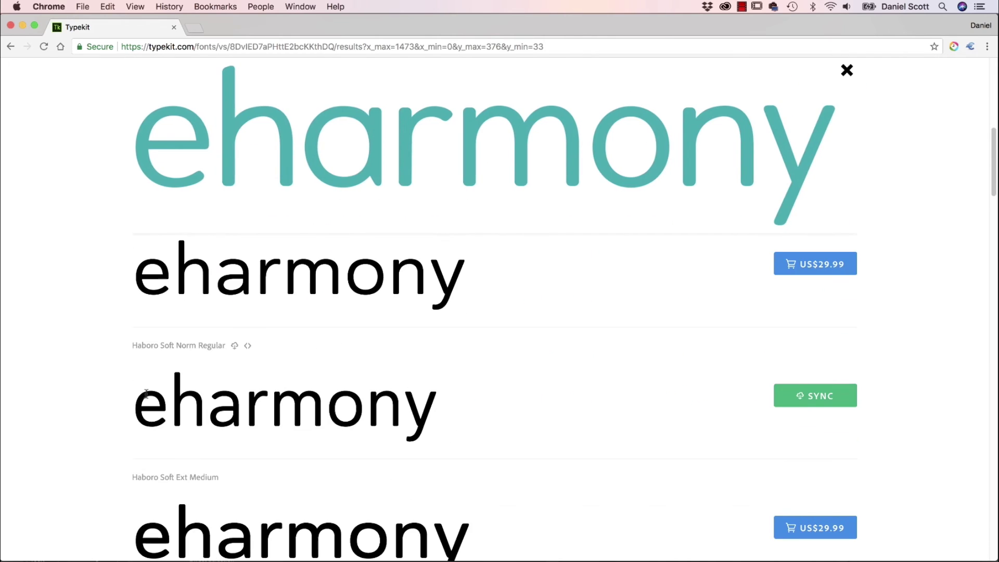
pyautogui.scroll(-15, 143, 394)
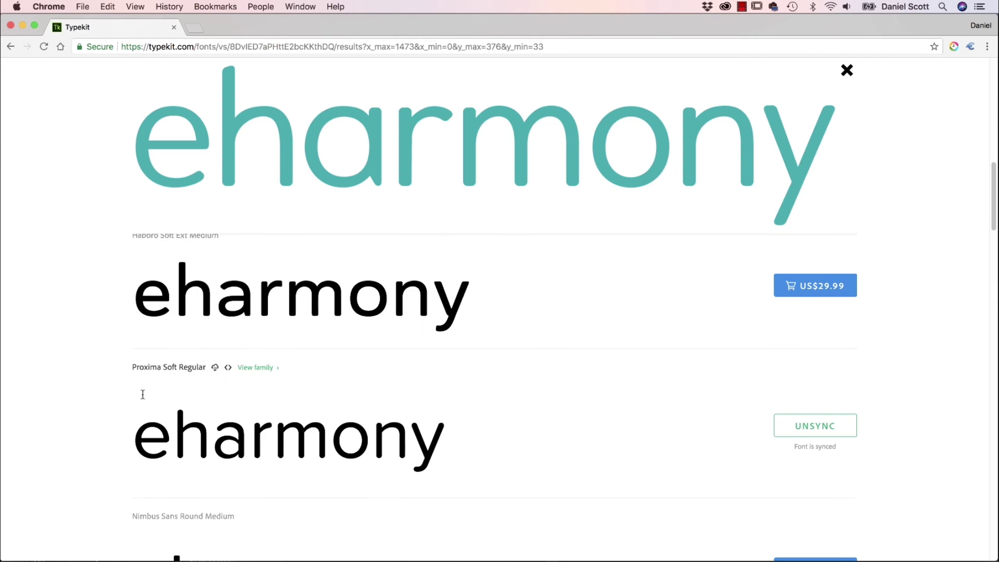
pyautogui.scroll(-4, 141, 396)
pyautogui.scroll(2, 177, 379)
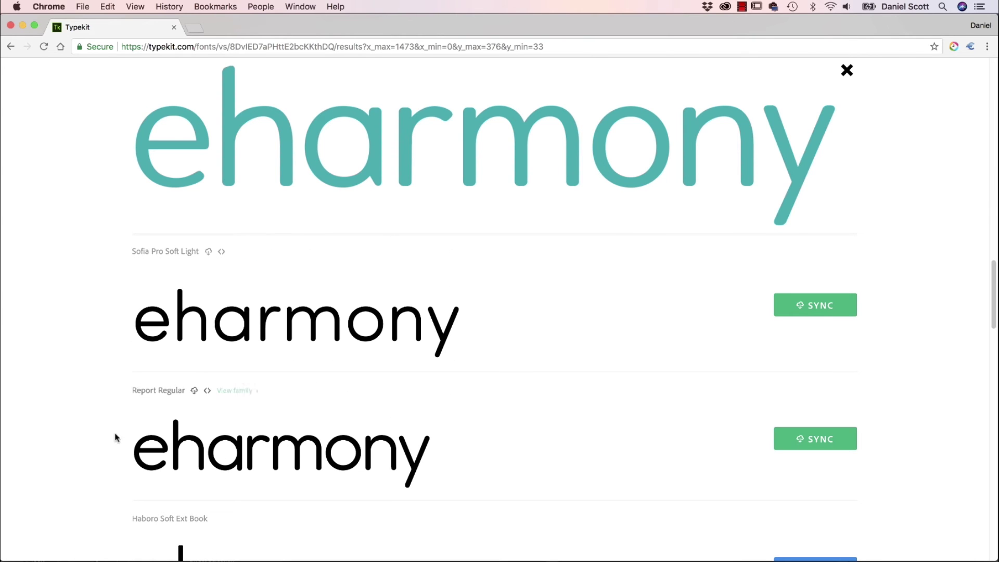
pyautogui.scroll(-1, 116, 438)
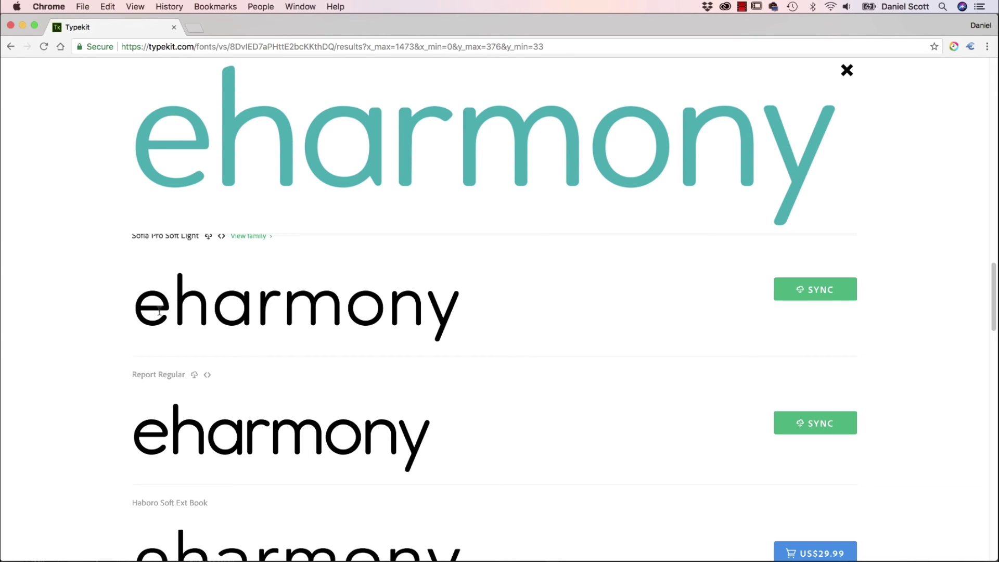
pyautogui.scroll(-2, 110, 364)
pyautogui.scroll(-10, 111, 365)
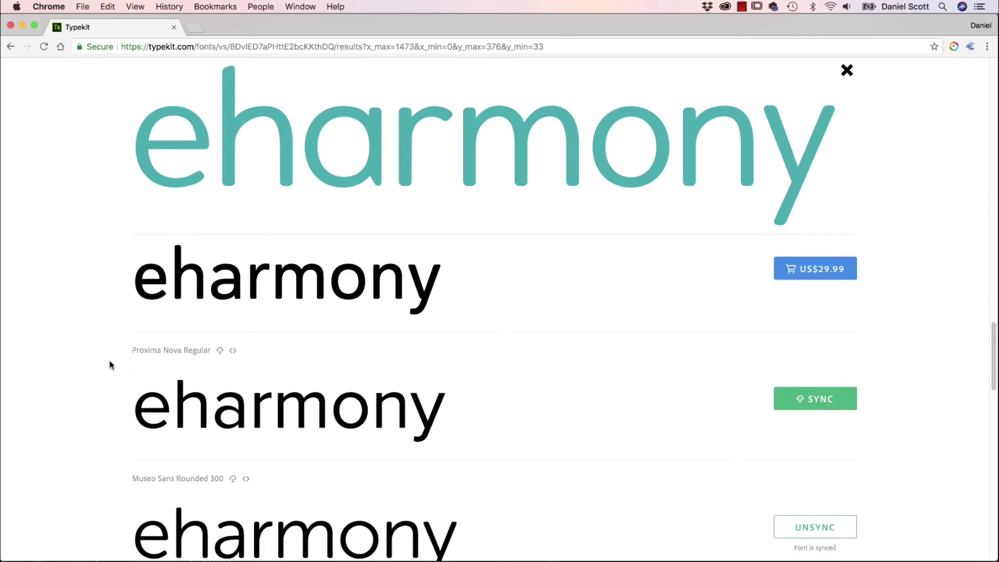
pyautogui.scroll(-10, 111, 365)
pyautogui.scroll(5, 110, 349)
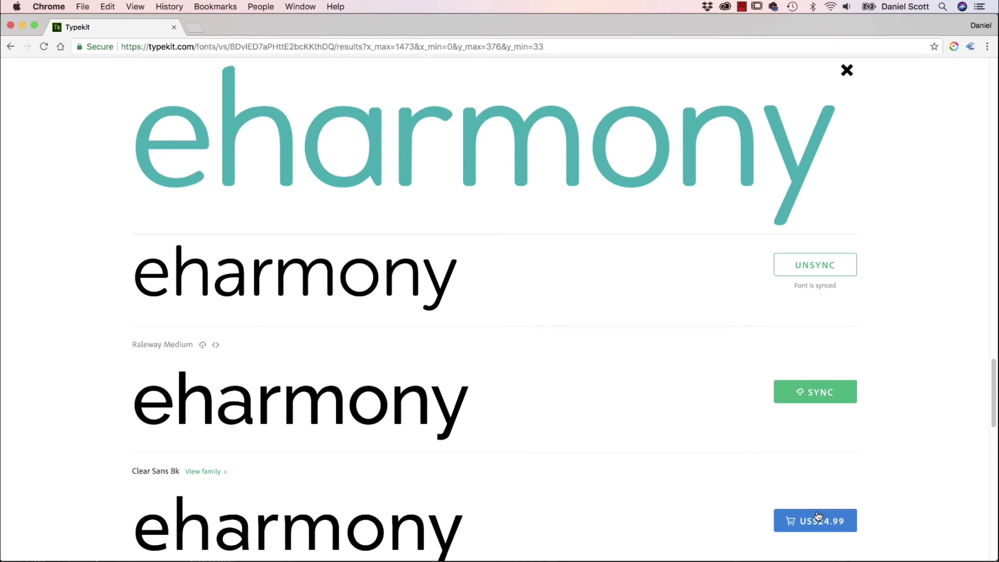
pyautogui.scroll(-3, 684, 444)
pyautogui.scroll(-3, 684, 444)
pyautogui.scroll(15, 679, 442)
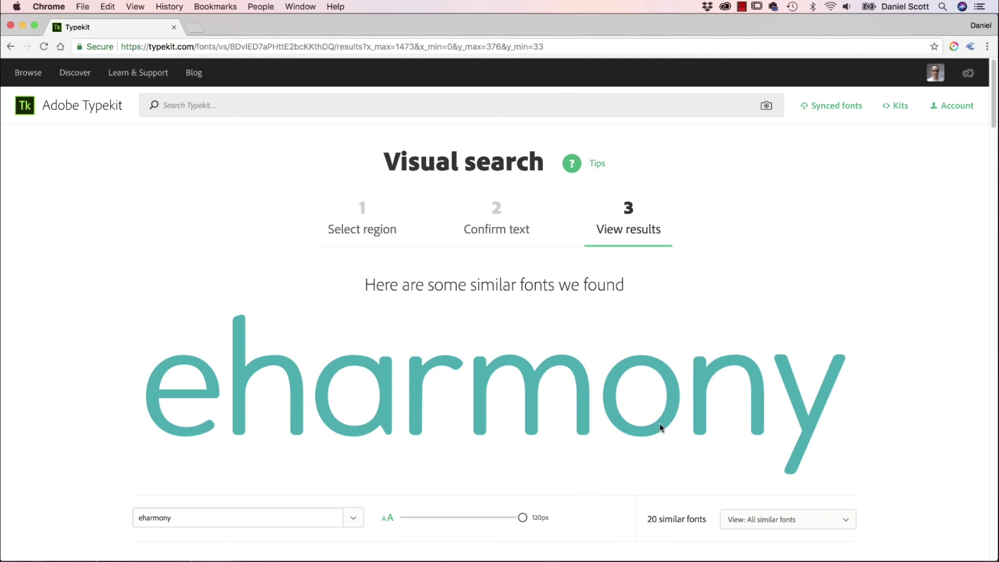
# Switch back to Illustrator and inspect the two redrawn hearts and the faded wordmark on the artboard
pyautogui.press('super+Tab')
pyautogui.press('Tab')
pyautogui.click(448, 311)
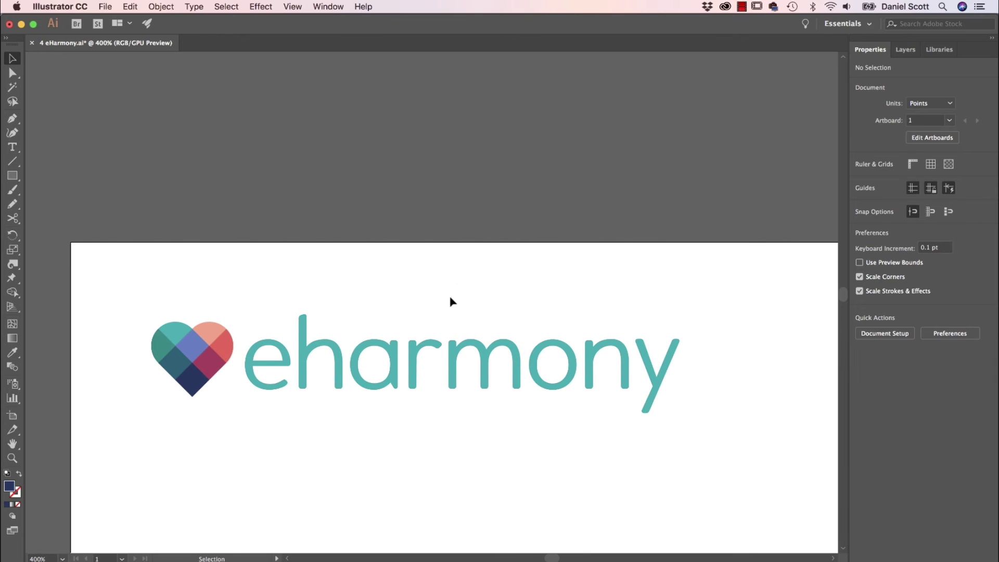
pyautogui.scroll(-10, 450, 302)
pyautogui.hscroll(10, 450, 302)
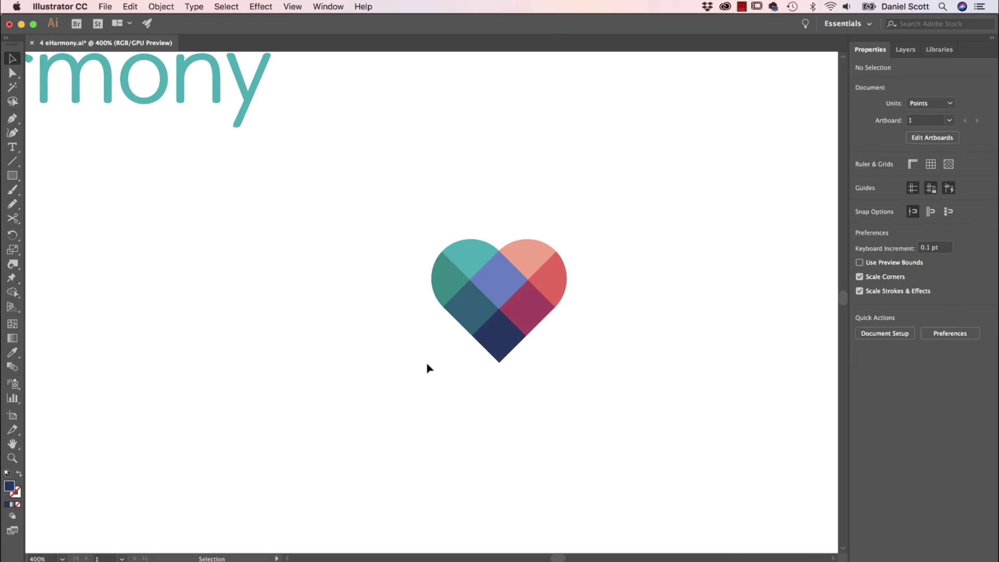
pyautogui.scroll(-10, 415, 381)
pyautogui.hscroll(-5, 415, 381)
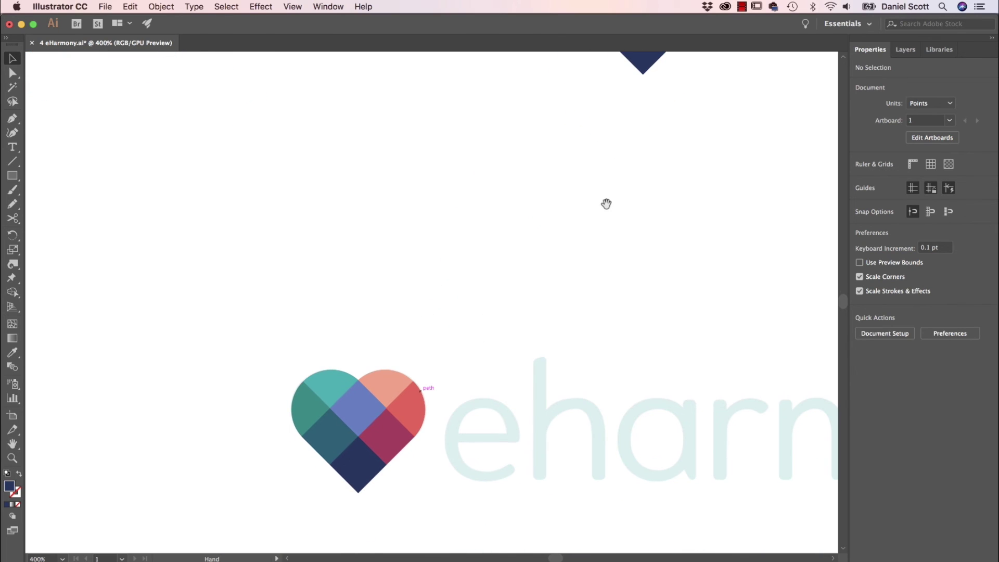
pyautogui.scroll(5, 330, 408)
pyautogui.hscroll(3, 330, 407)
pyautogui.scroll(1, 549, 448)
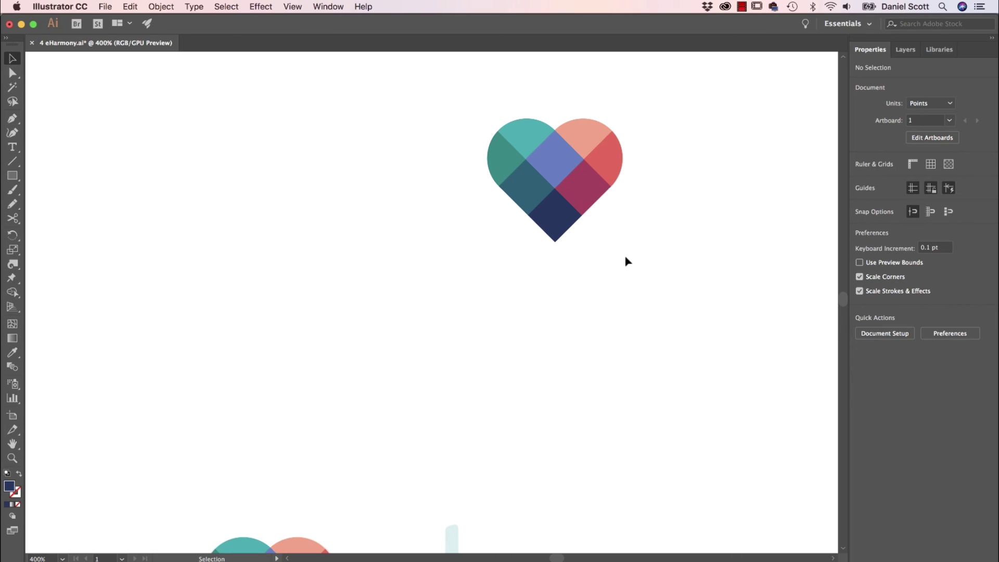
pyautogui.scroll(-8, 486, 270)
pyautogui.hscroll(-4, 517, 174)
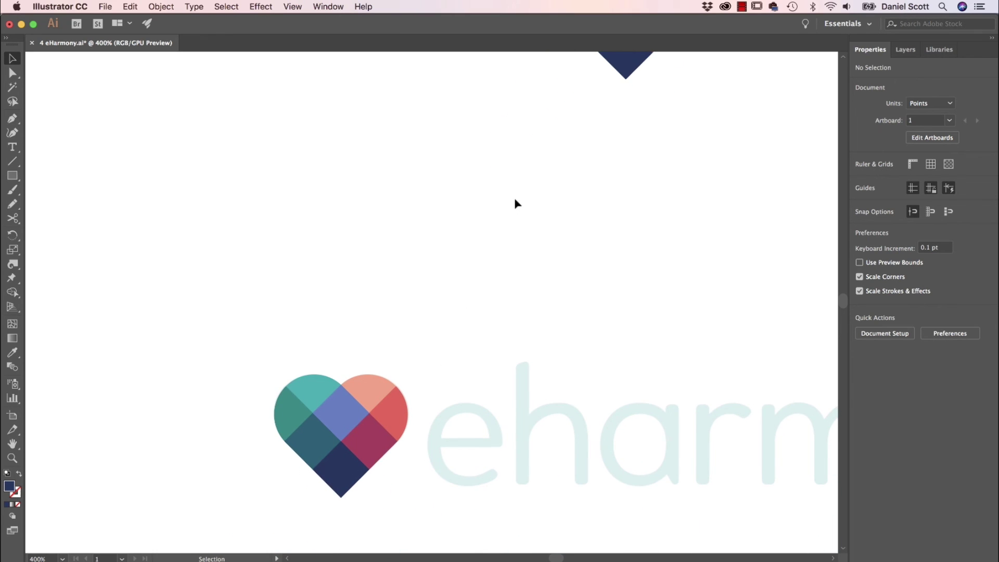